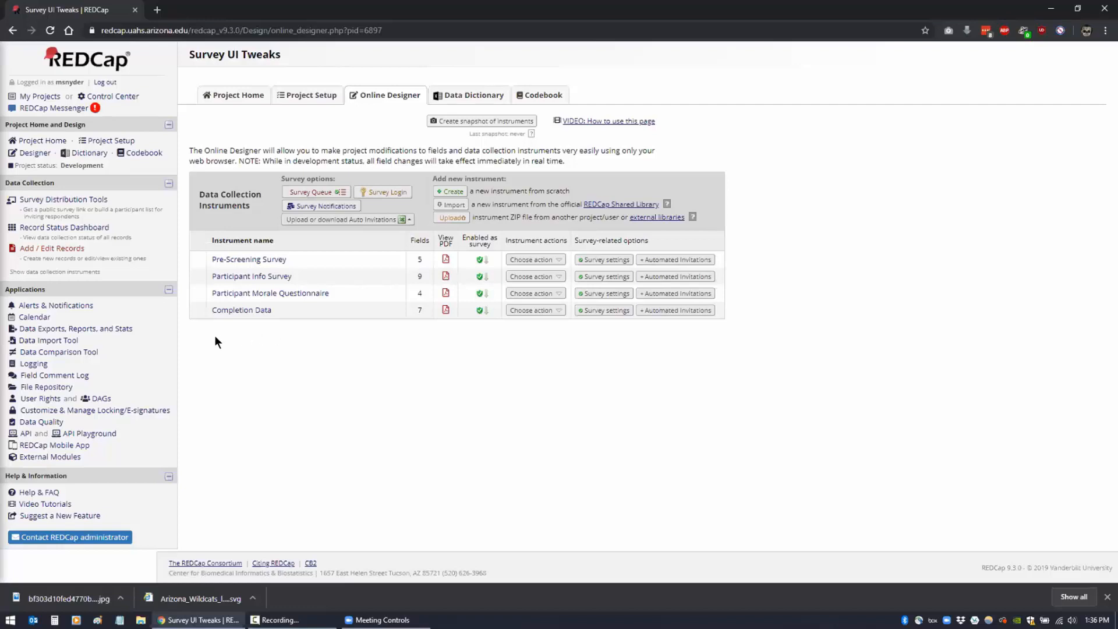
- Review the project's Survey UI Tweaks external module and its configuration options, closing the configuration without saving
left_click(42, 458)
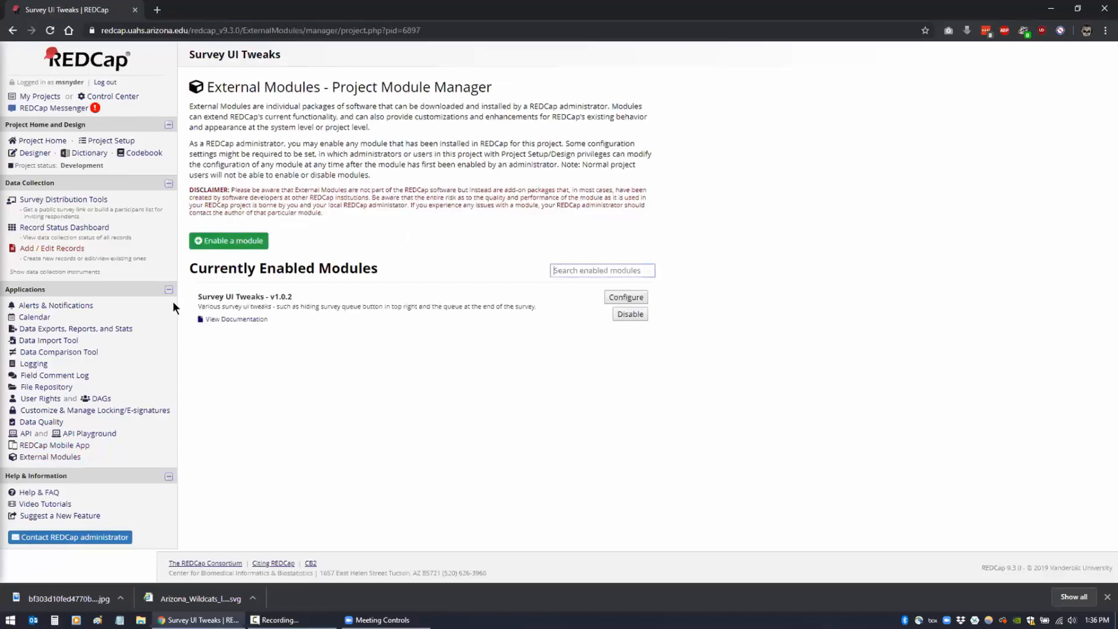
left_click_drag(196, 295, 266, 309)
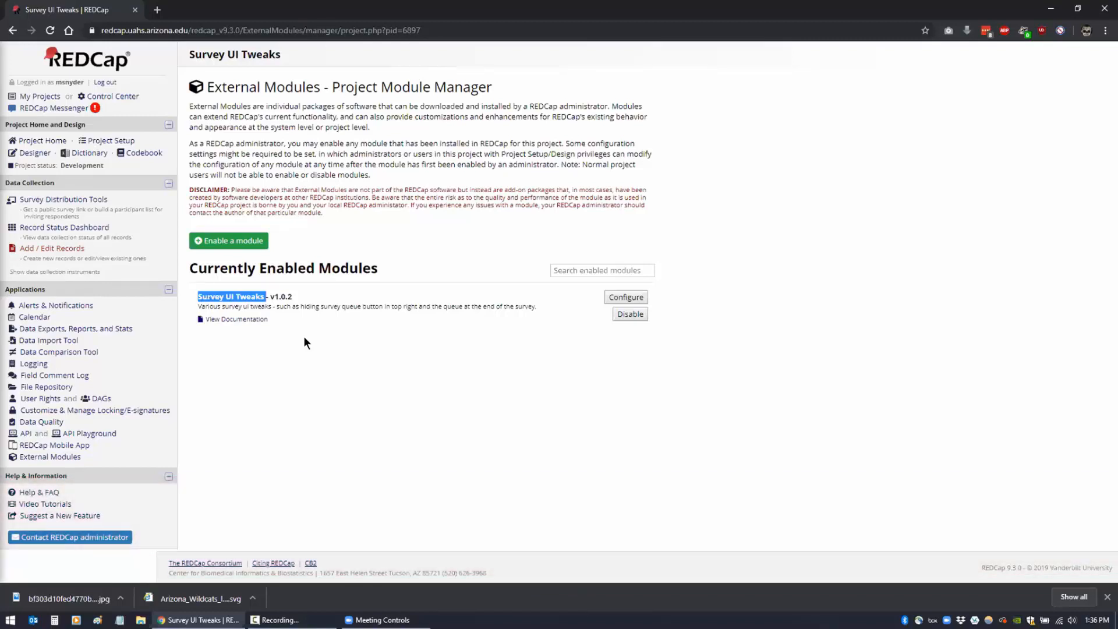
left_click_drag(402, 30, 426, 30)
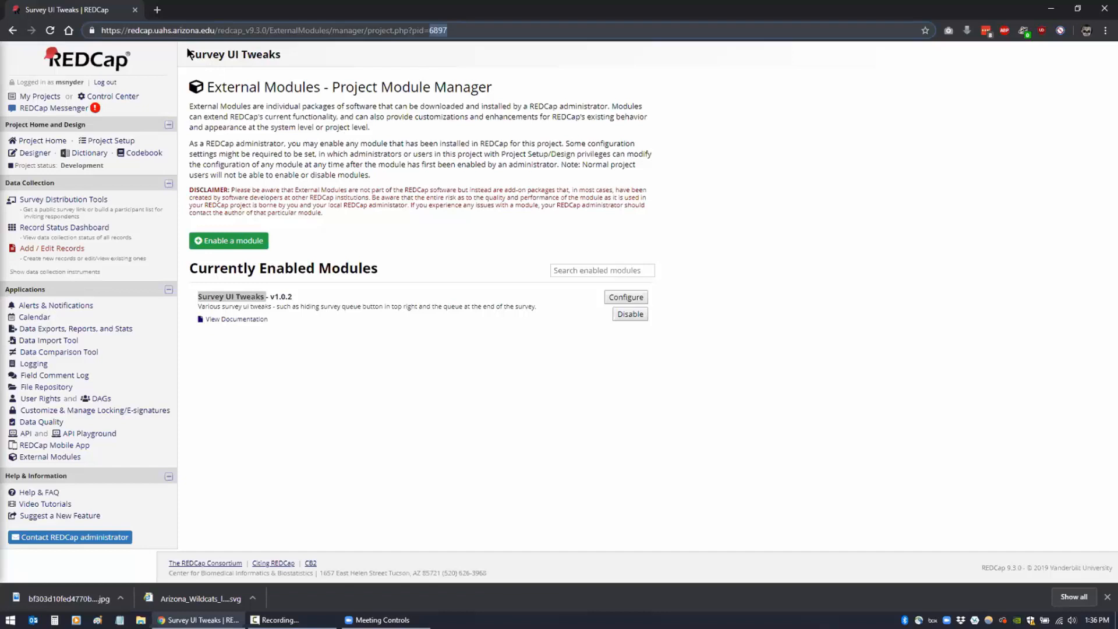
left_click_drag(187, 54, 281, 55)
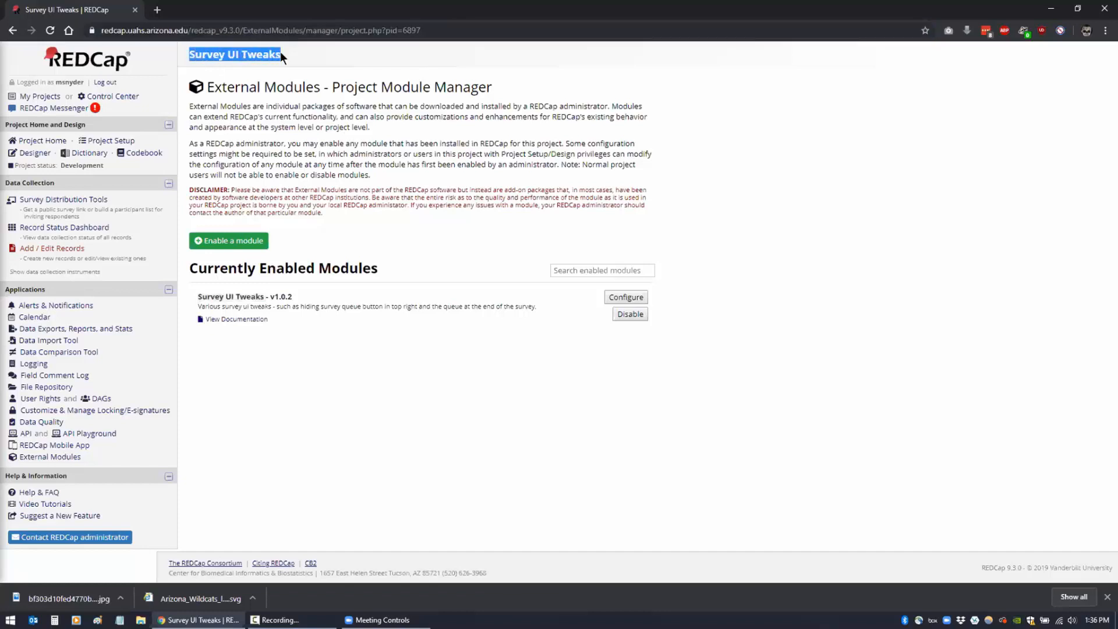
left_click(281, 123)
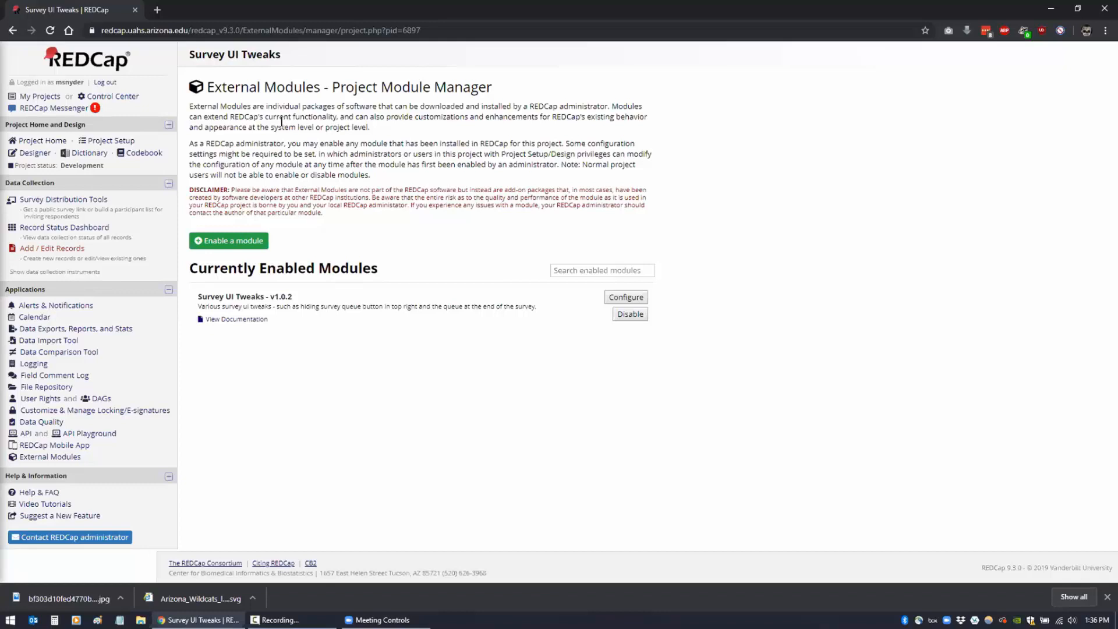
left_click(612, 297)
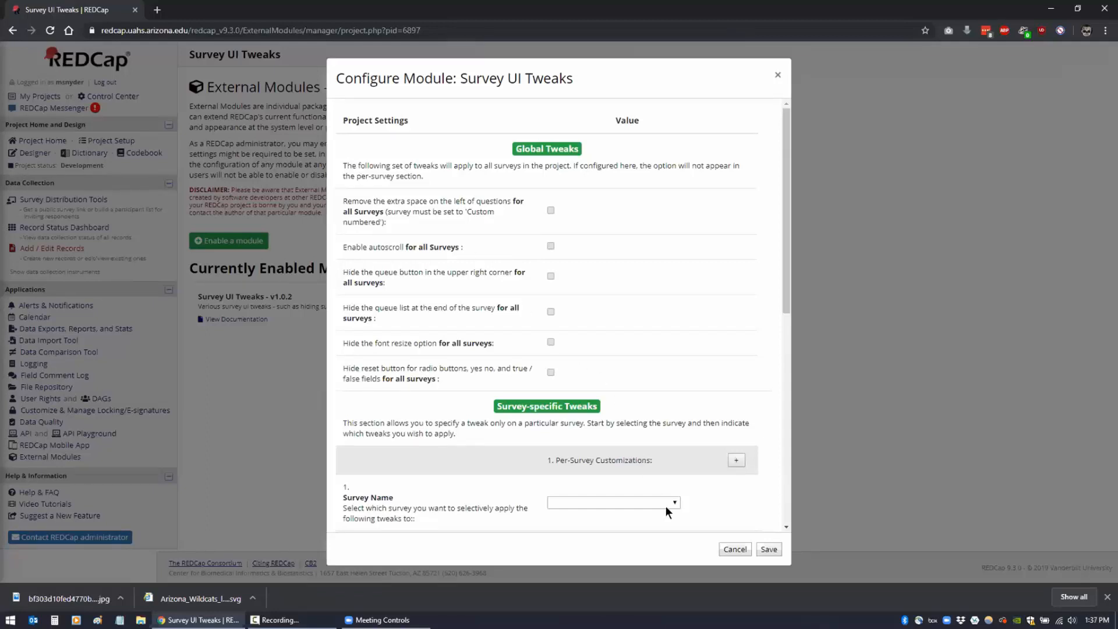
left_click(728, 551)
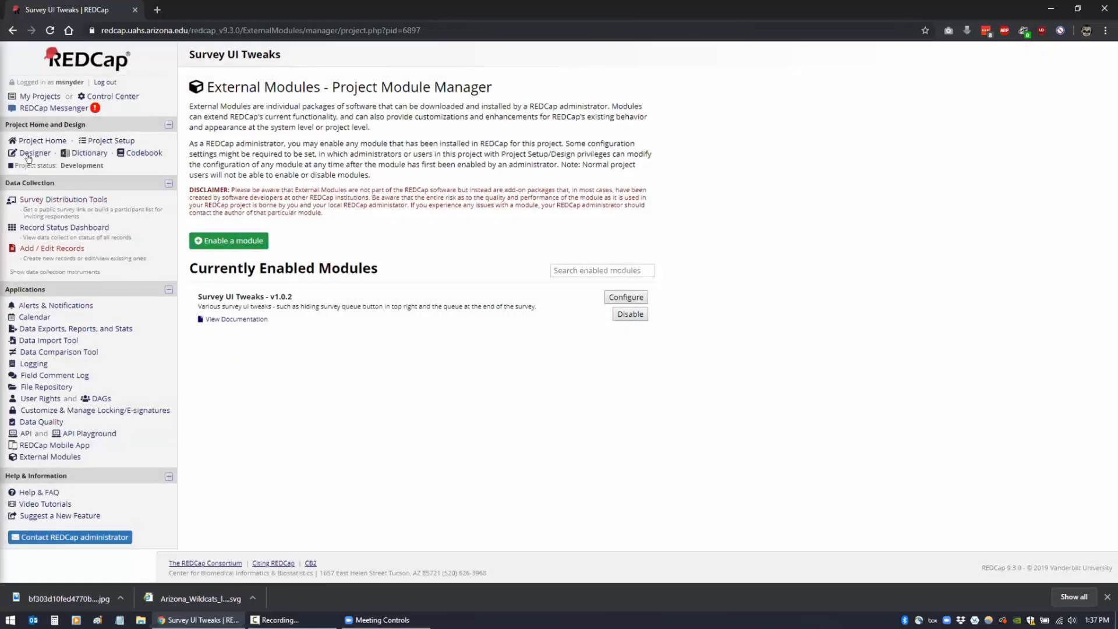
- Open the public Pre-Screening Survey from the distribution tools and examine the question numbers and the space beside the questions
left_click(38, 199)
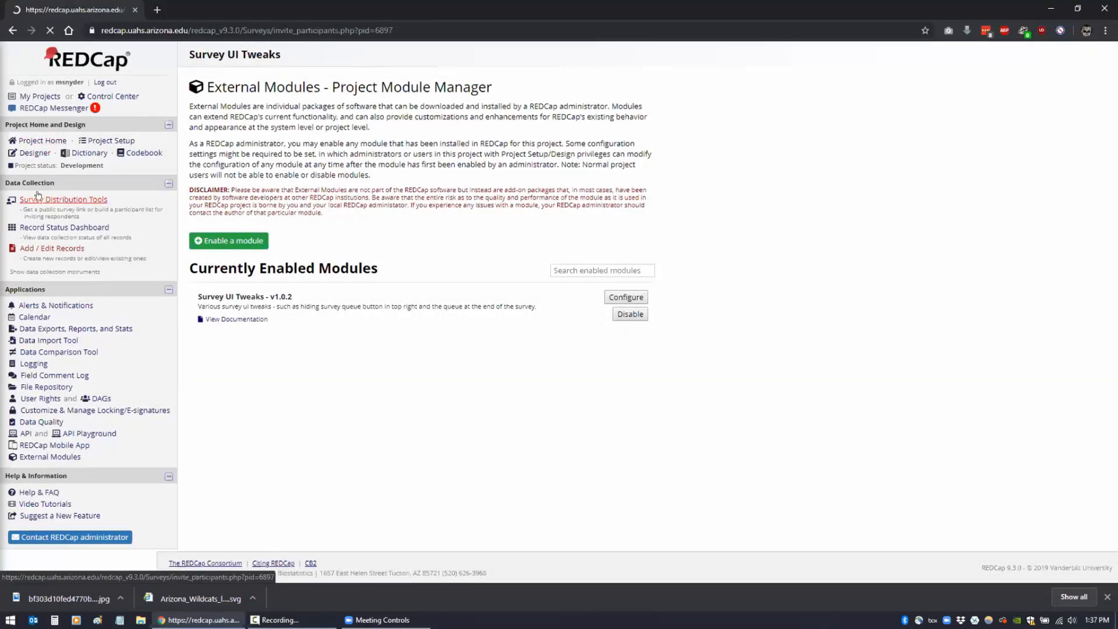
left_click(241, 325)
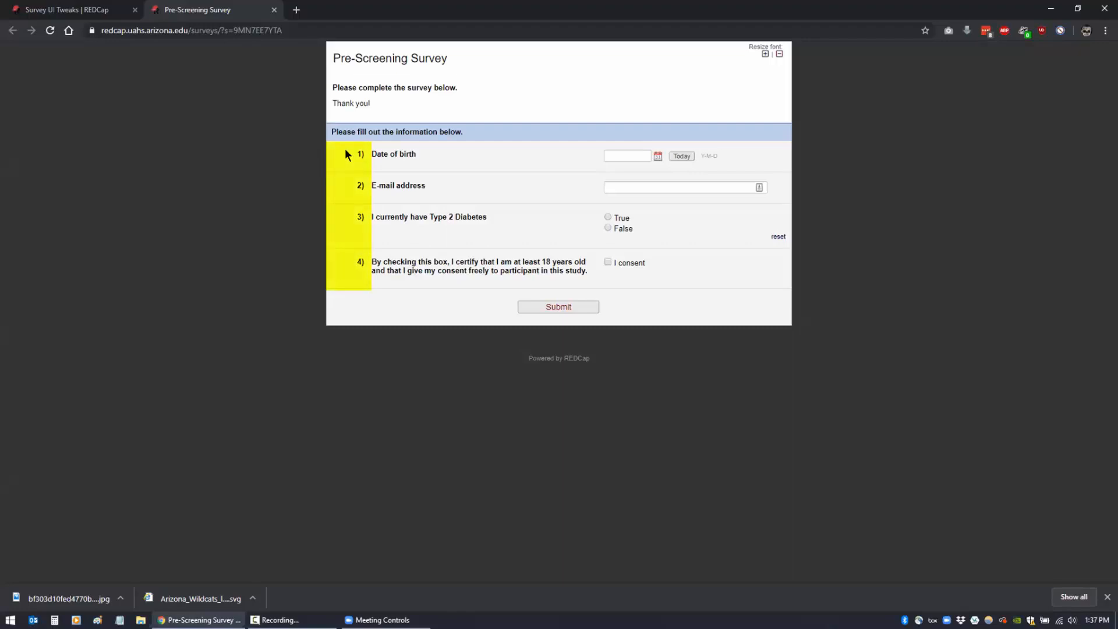
left_click_drag(365, 154, 351, 153)
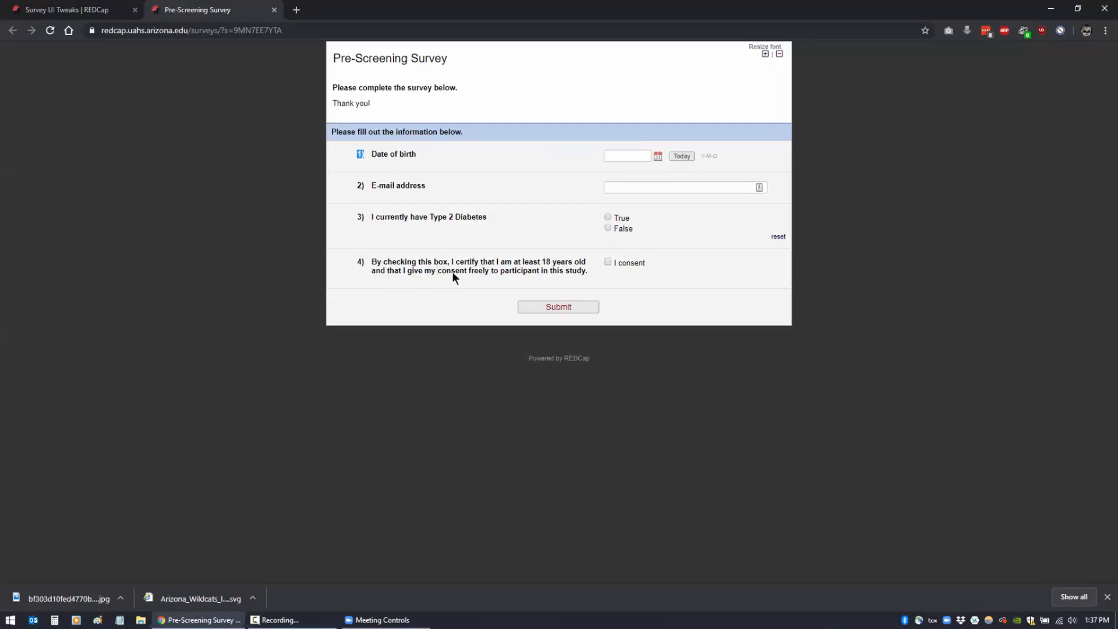
double_click(377, 154)
triple_click(393, 154)
left_click(259, 132)
- Enable removal of the extra space on the left of questions for all surveys in the Survey UI Tweaks module and save
left_click(72, 13)
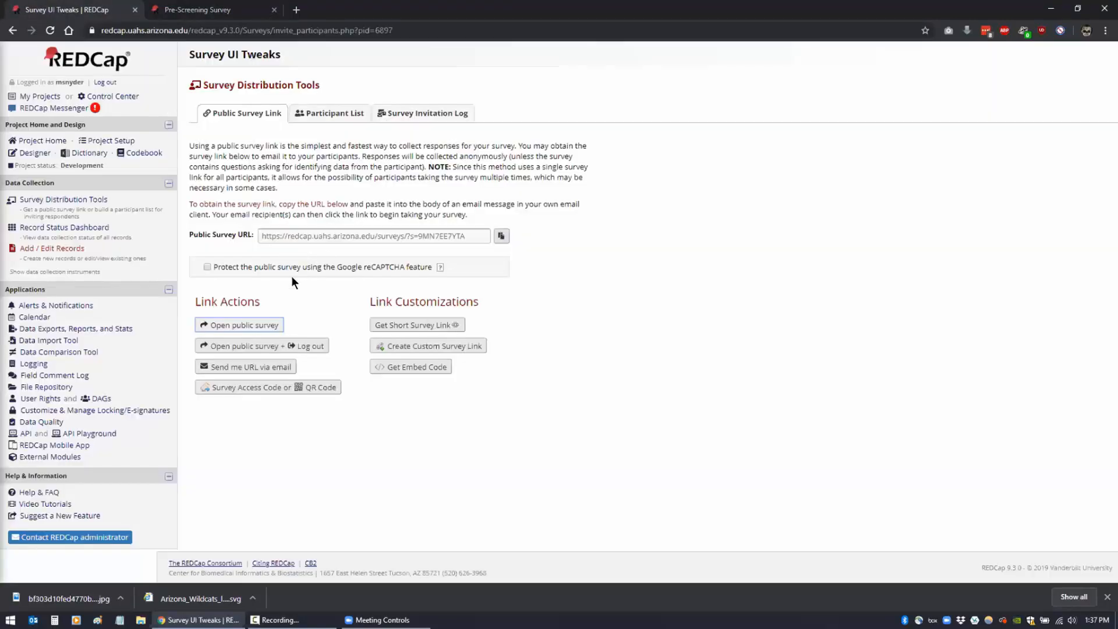
left_click(27, 153)
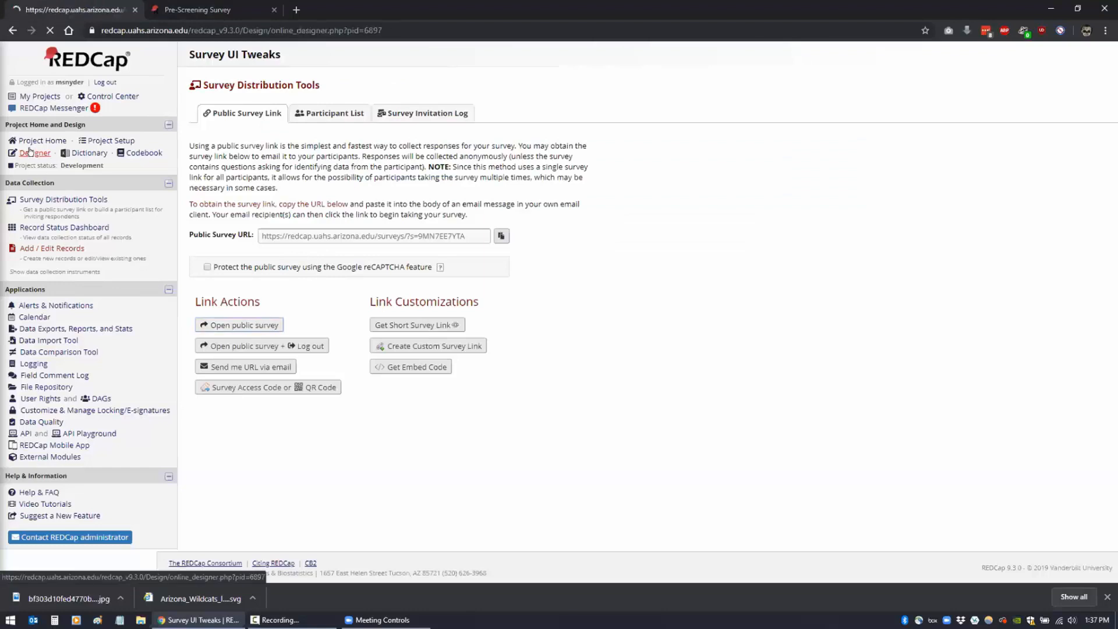
left_click(34, 457)
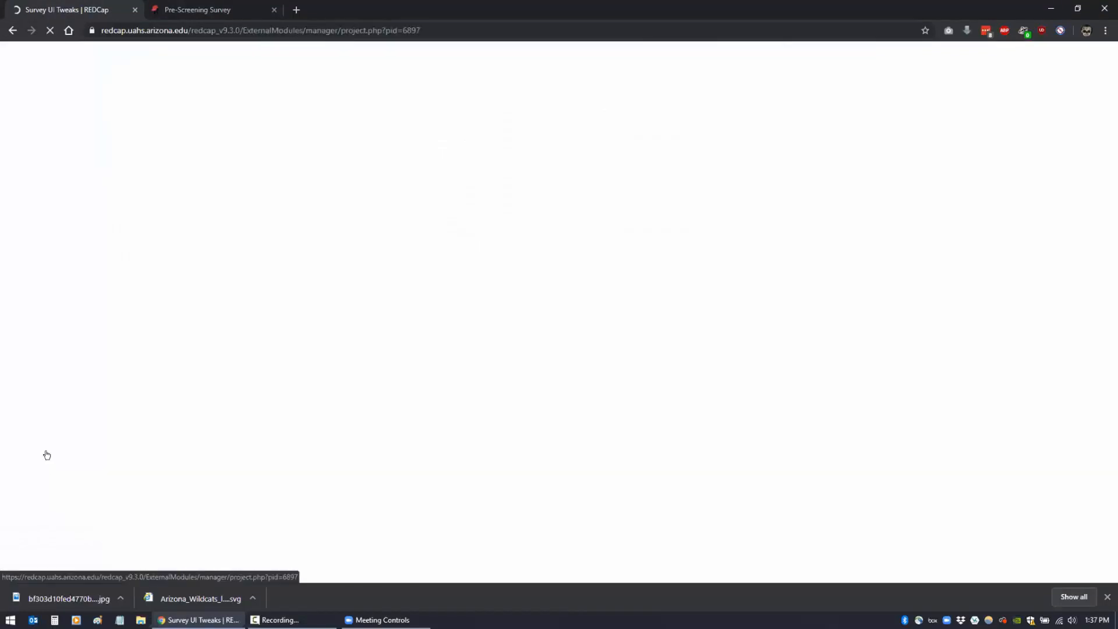
left_click(630, 298)
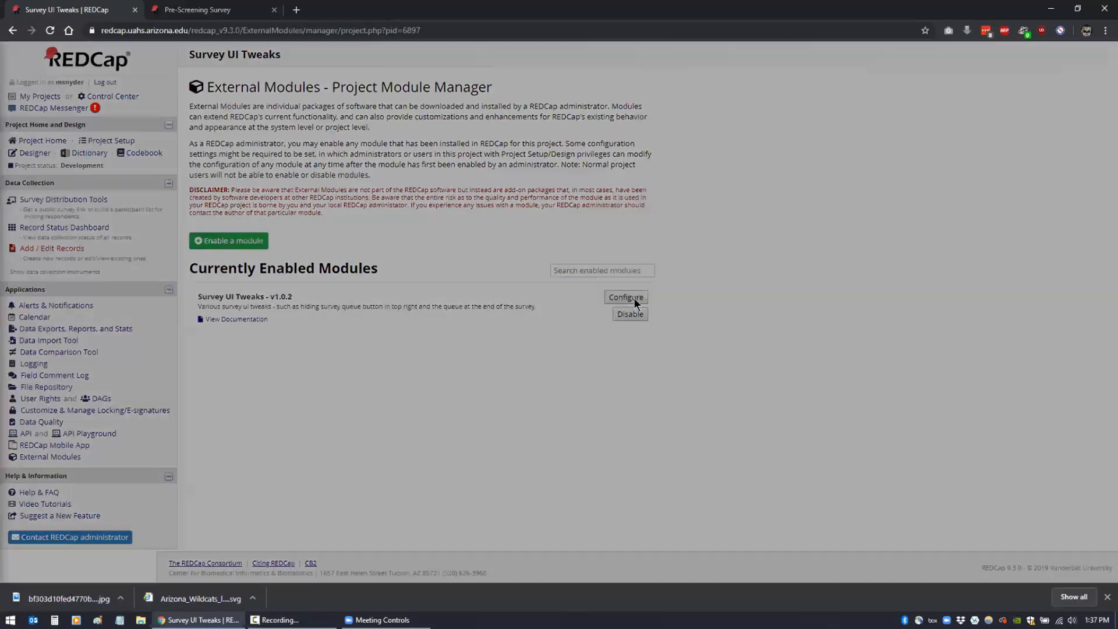
left_click_drag(340, 197, 385, 218)
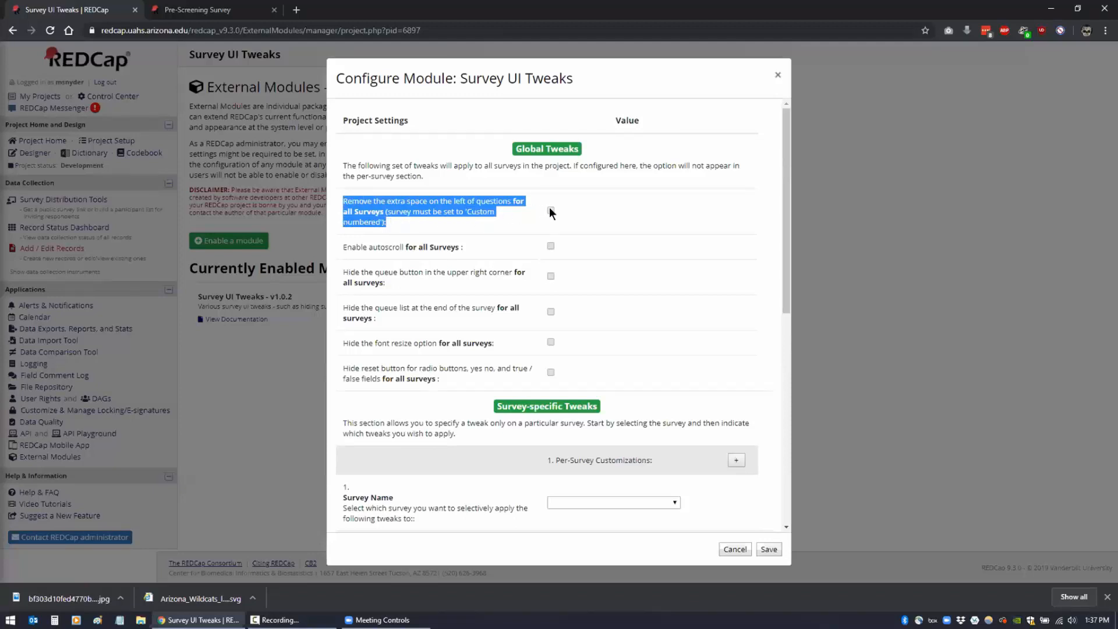
left_click(763, 548)
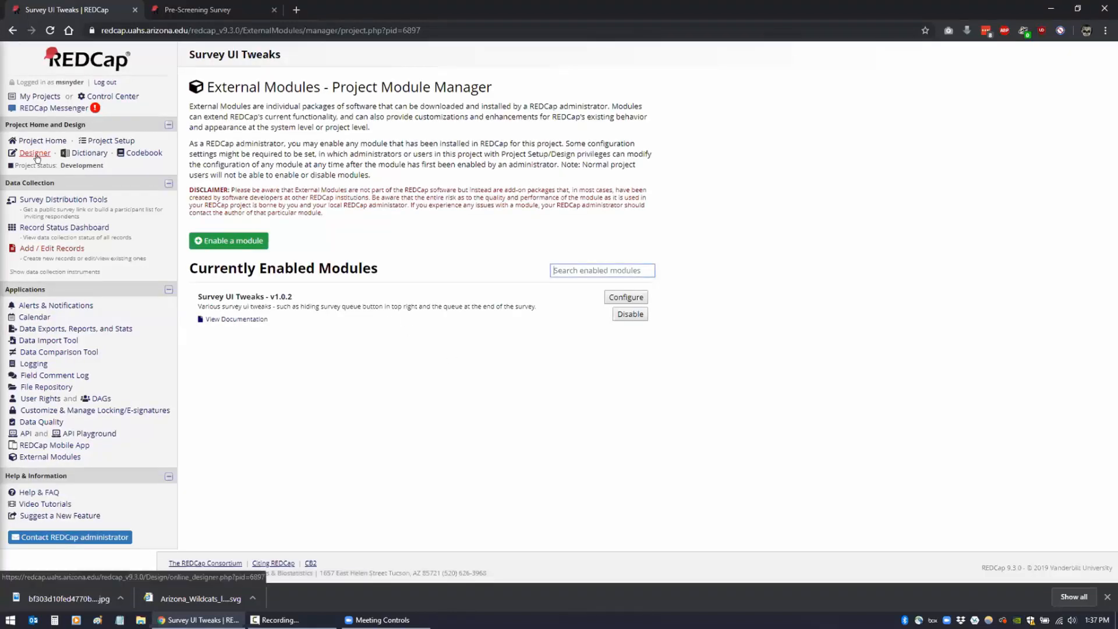
- Set the Pre-Screening Survey's question numbering to Custom numbered in its survey settings and save the changes
left_click(36, 156)
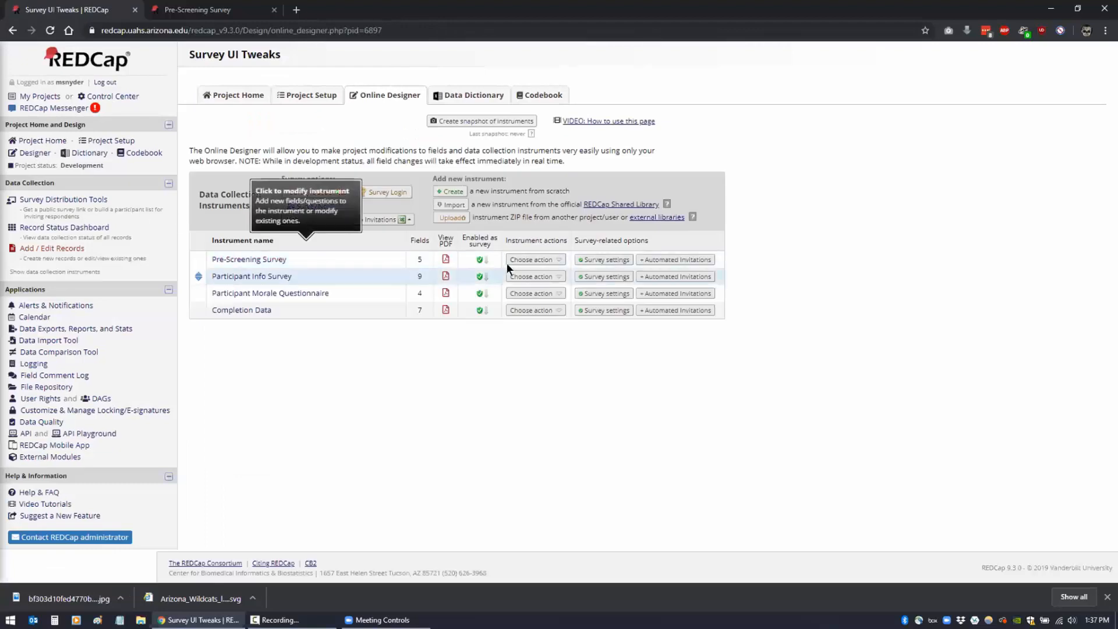
left_click(595, 260)
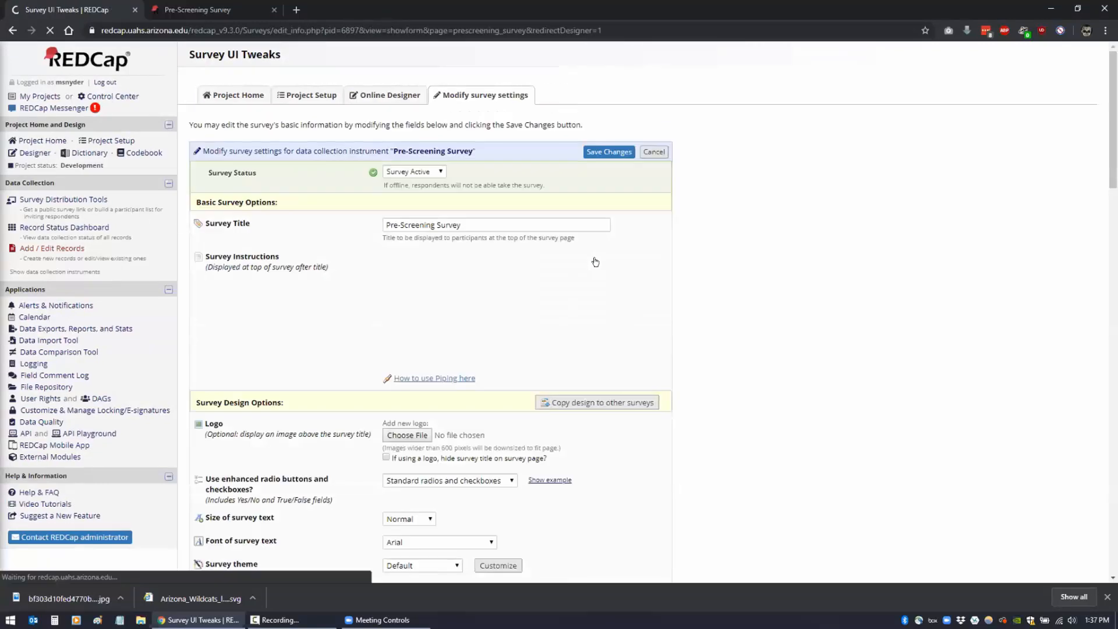
scroll(703, 315, "down", 5)
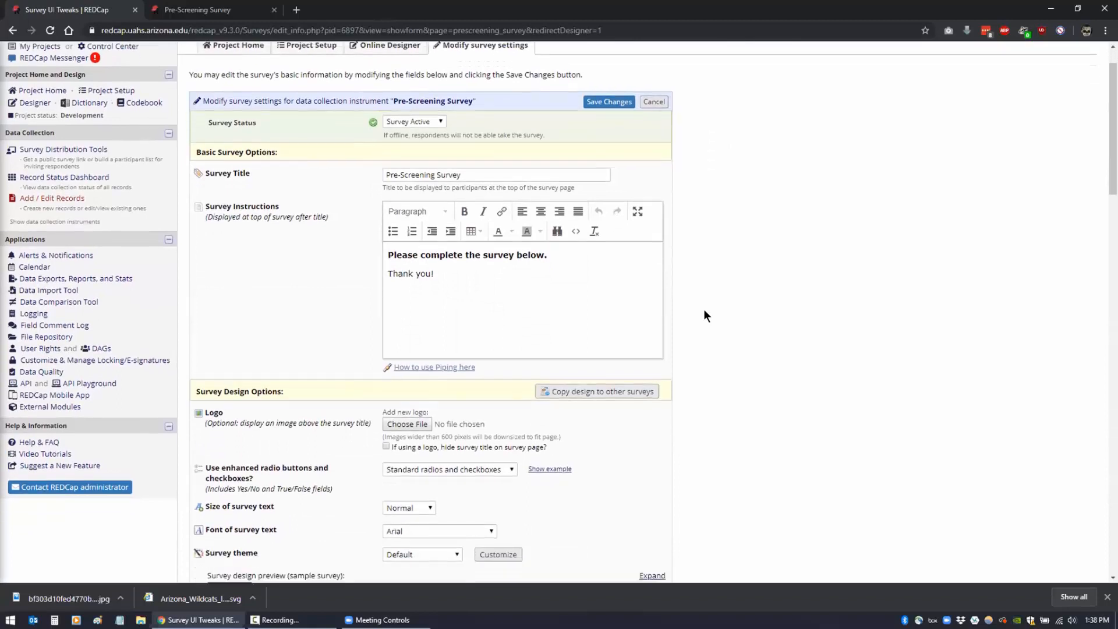
scroll(700, 307, "down", 3)
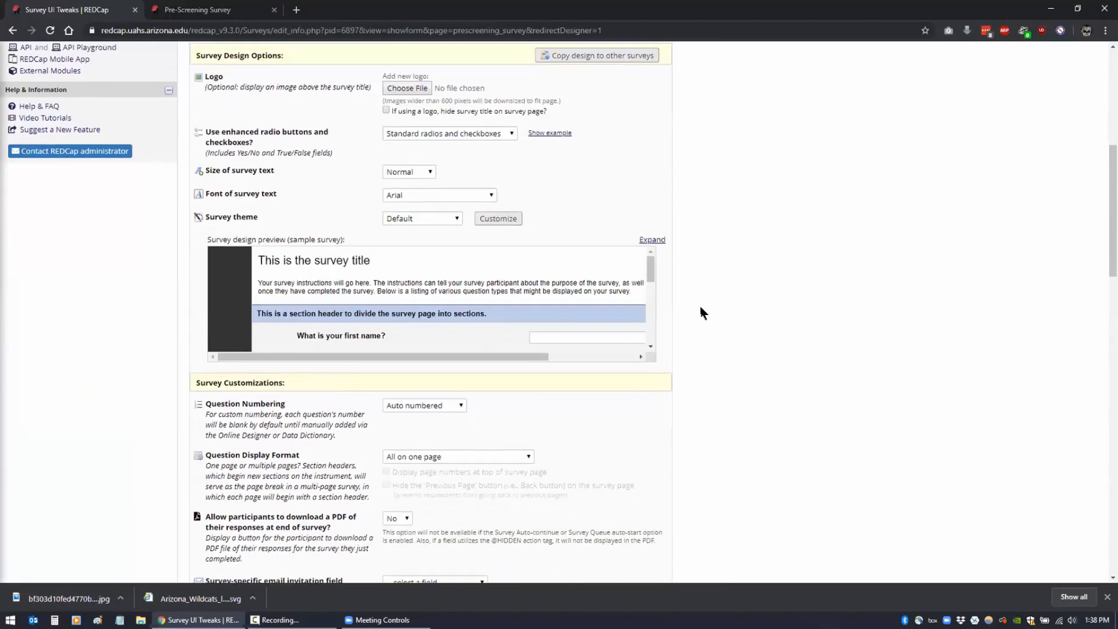
scroll(698, 305, "down", 1)
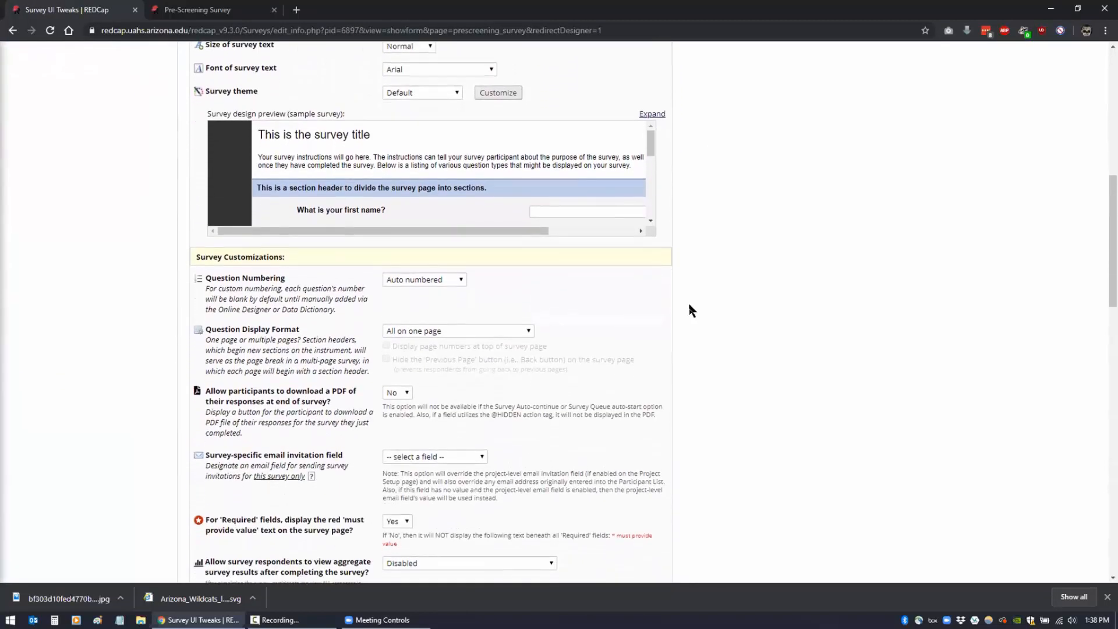
left_click_drag(203, 270, 284, 270)
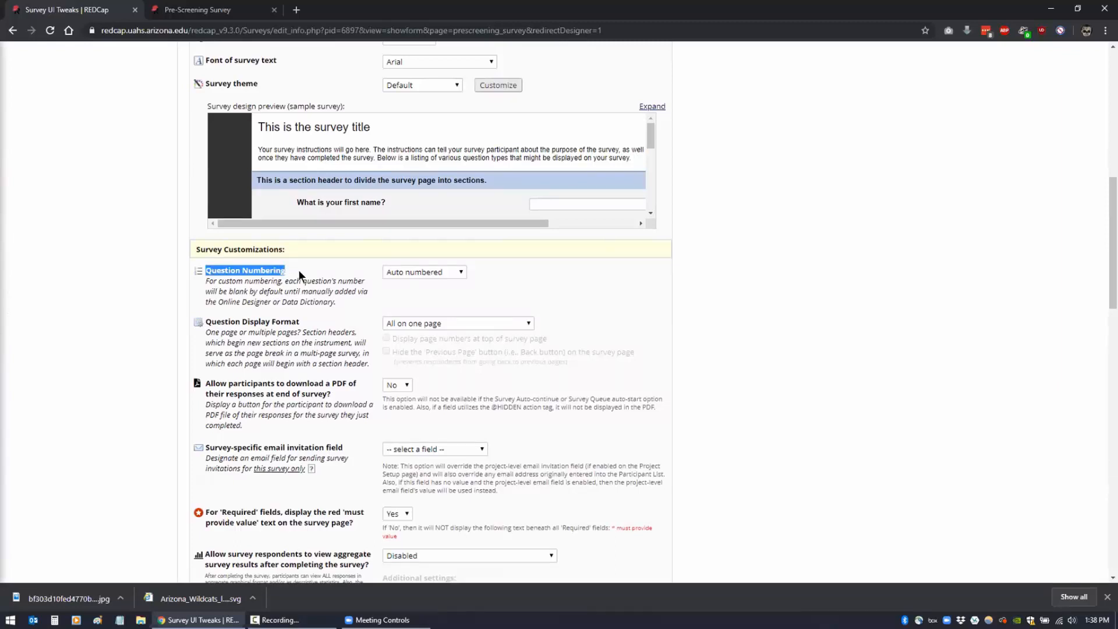
left_click(443, 272)
left_click(432, 296)
scroll(802, 303, "up", 9)
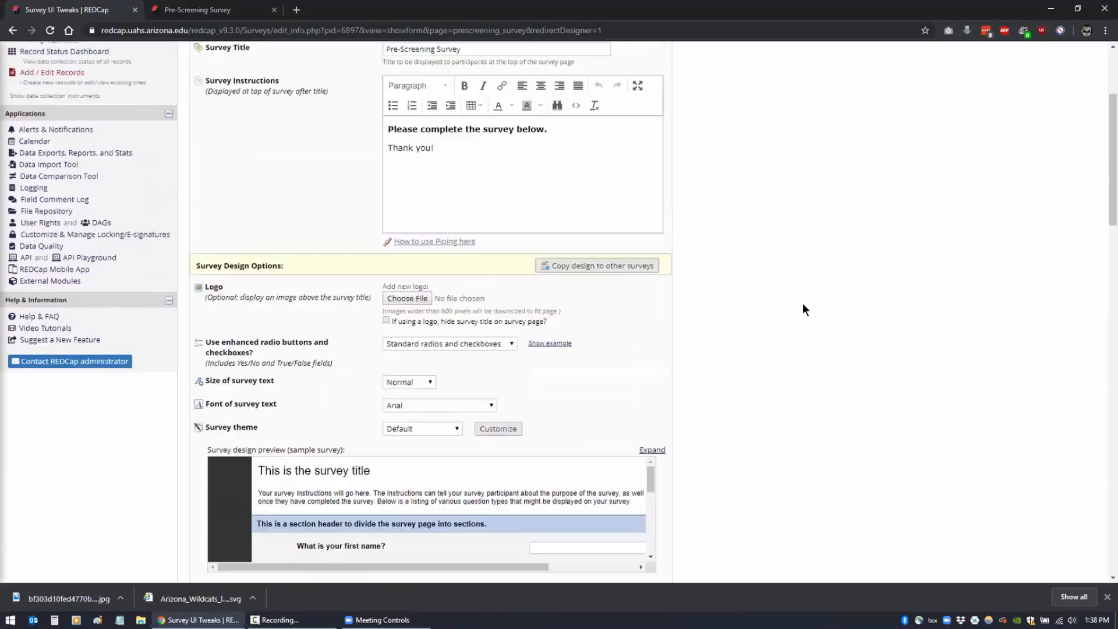
left_click(601, 152)
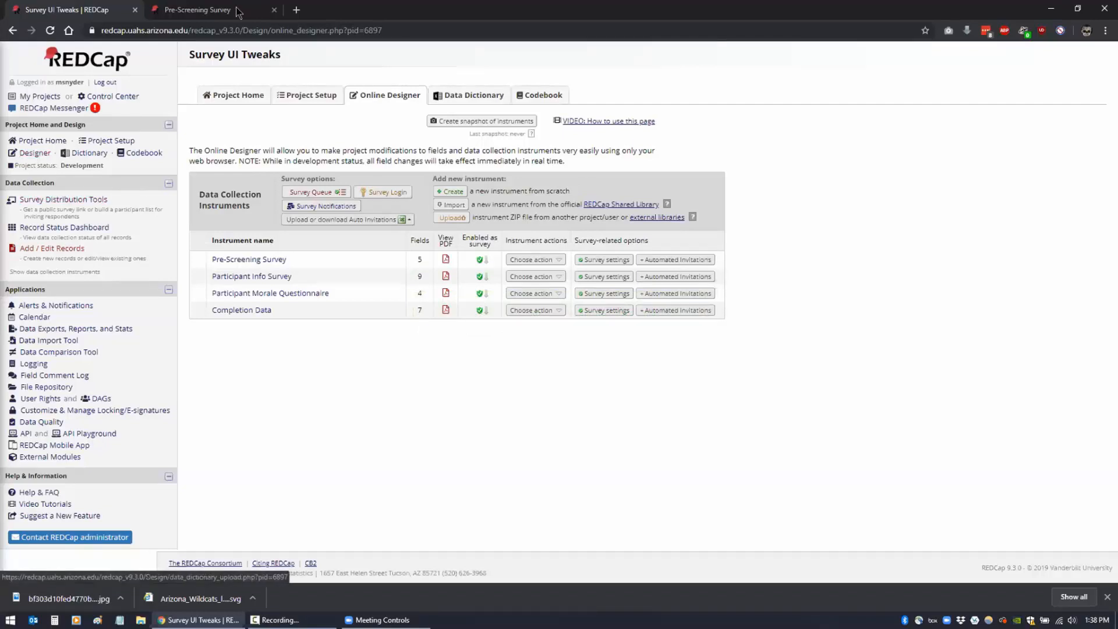
- Reload the public Pre-Screening Survey and check the left alignment of its questions
left_click(168, 10)
left_click(49, 31)
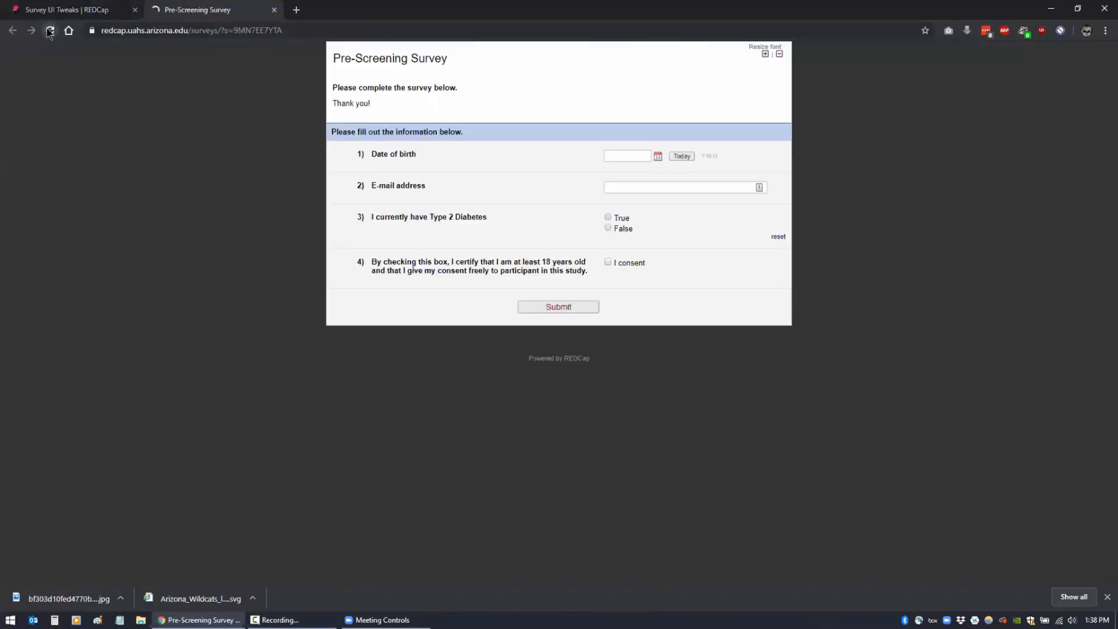
left_click_drag(382, 153, 284, 150)
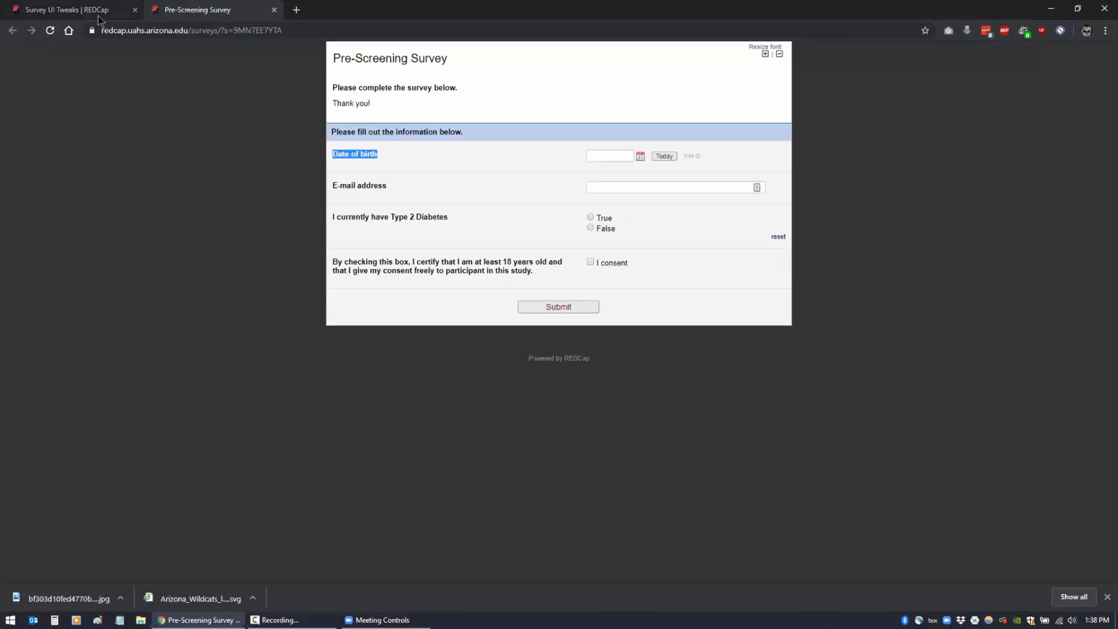
- Enable autoscroll for all surveys in the Survey UI Tweaks module configuration and save
left_click(77, 10)
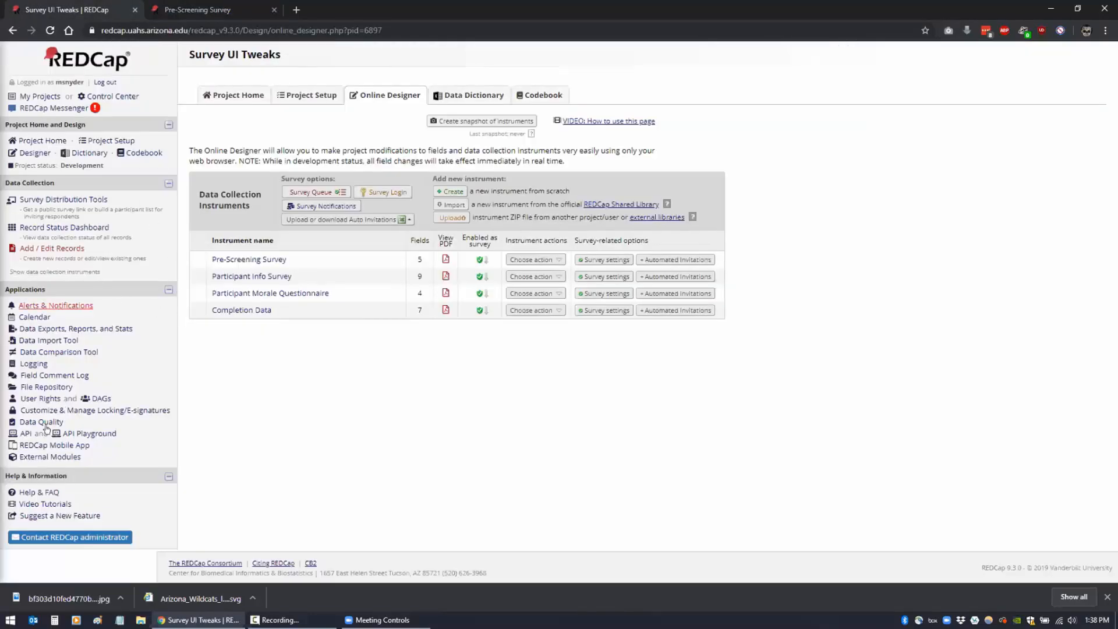
left_click(40, 457)
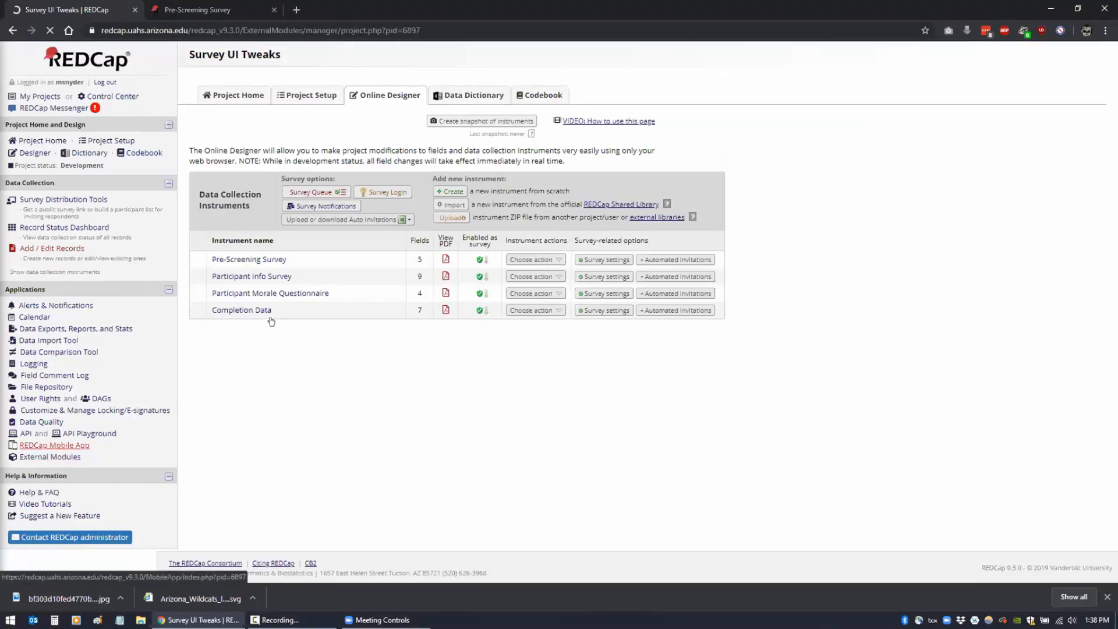
left_click(615, 299)
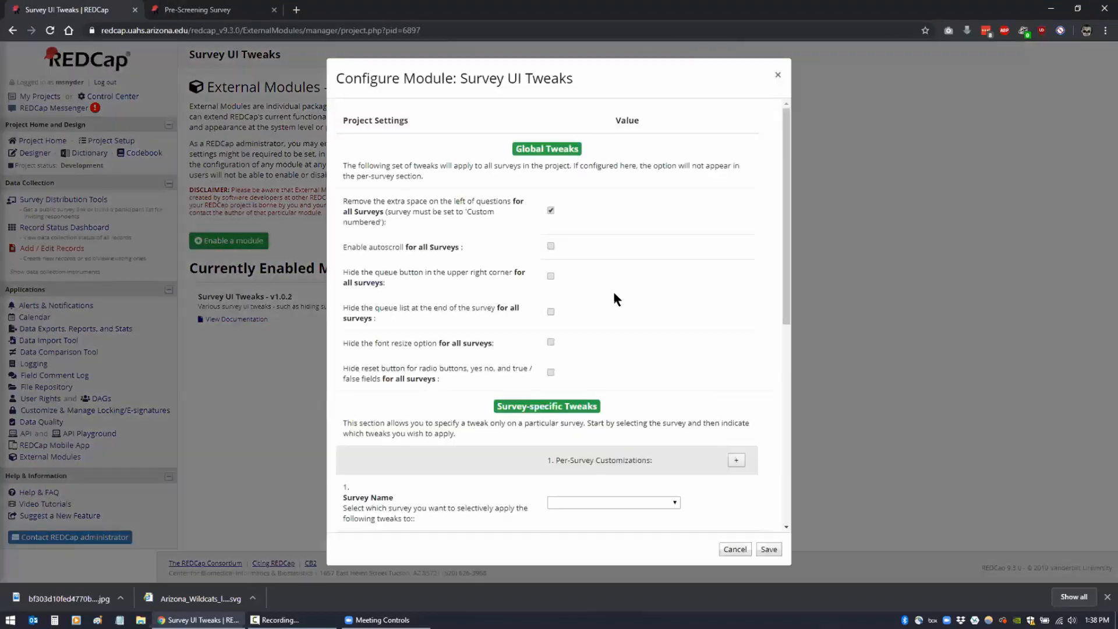
left_click(550, 246)
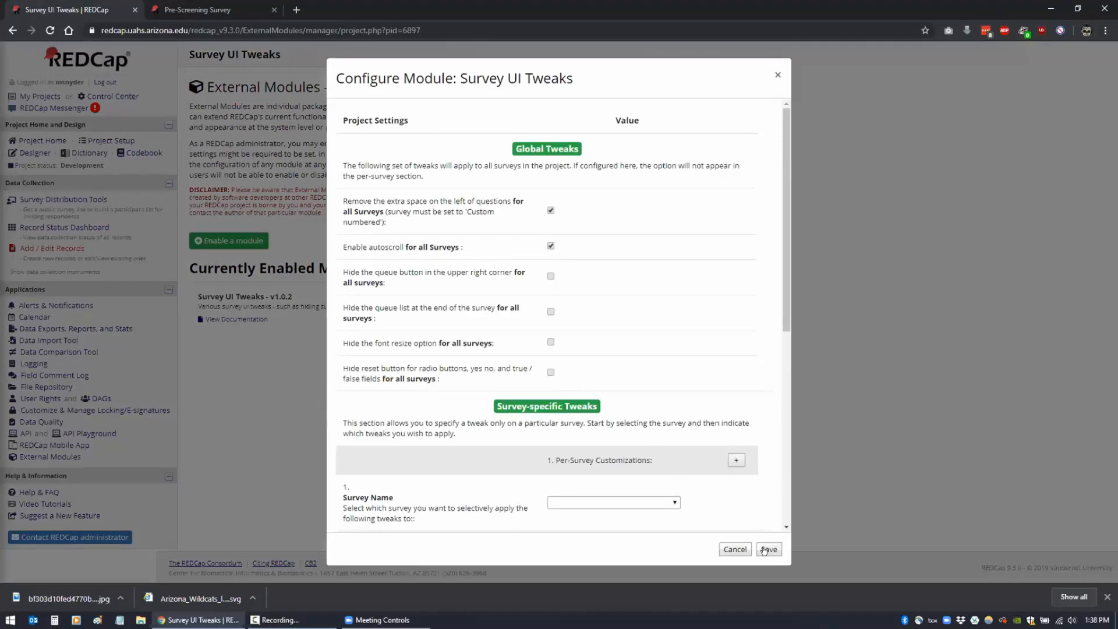
left_click(766, 549)
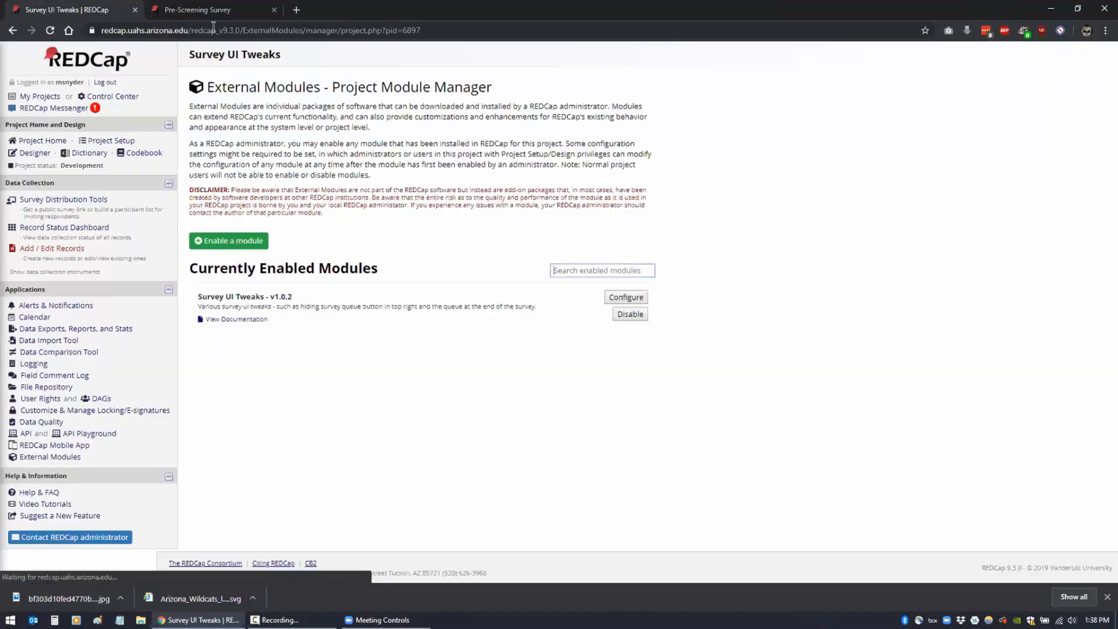
- Reload the public Pre-Screening Survey, try its Autoscroll toggle, and submit the survey without filling in any answers
left_click(197, 12)
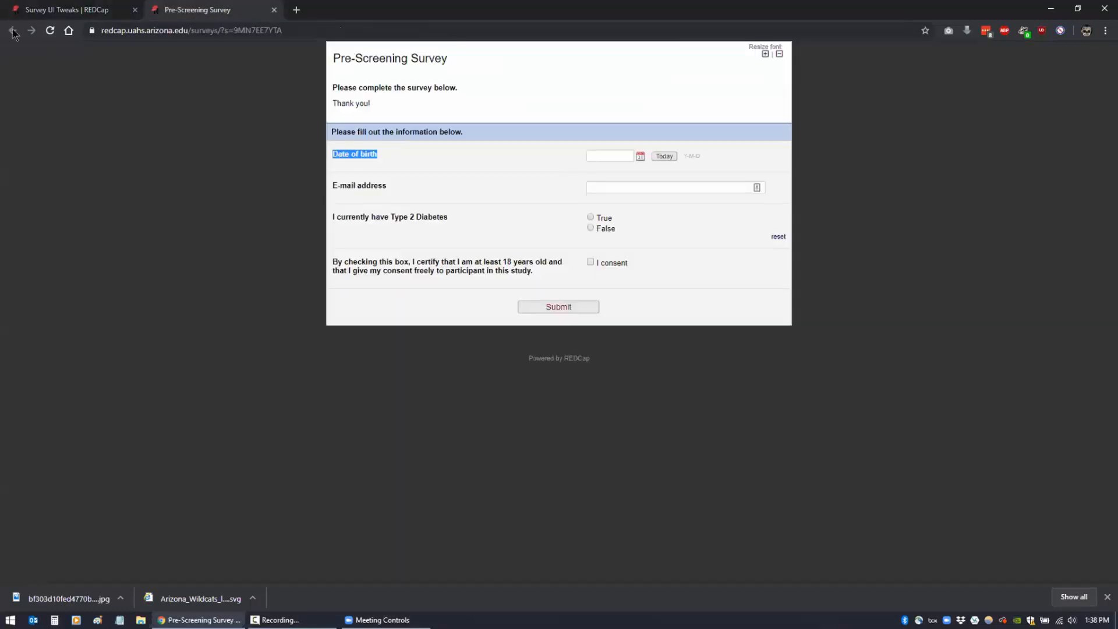
left_click(50, 30)
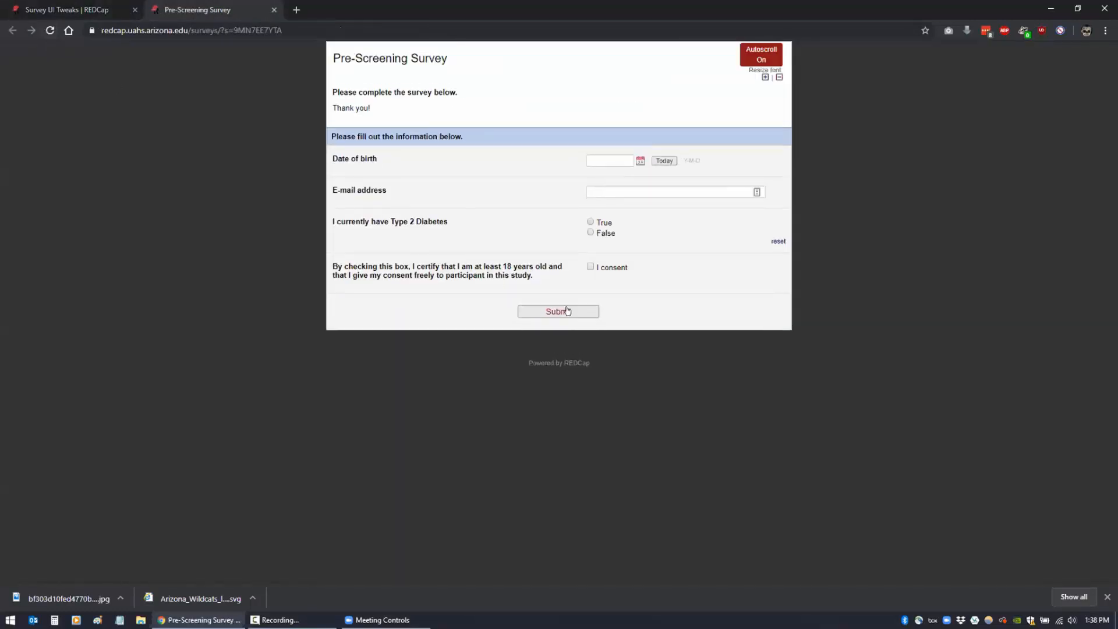
left_click(755, 58)
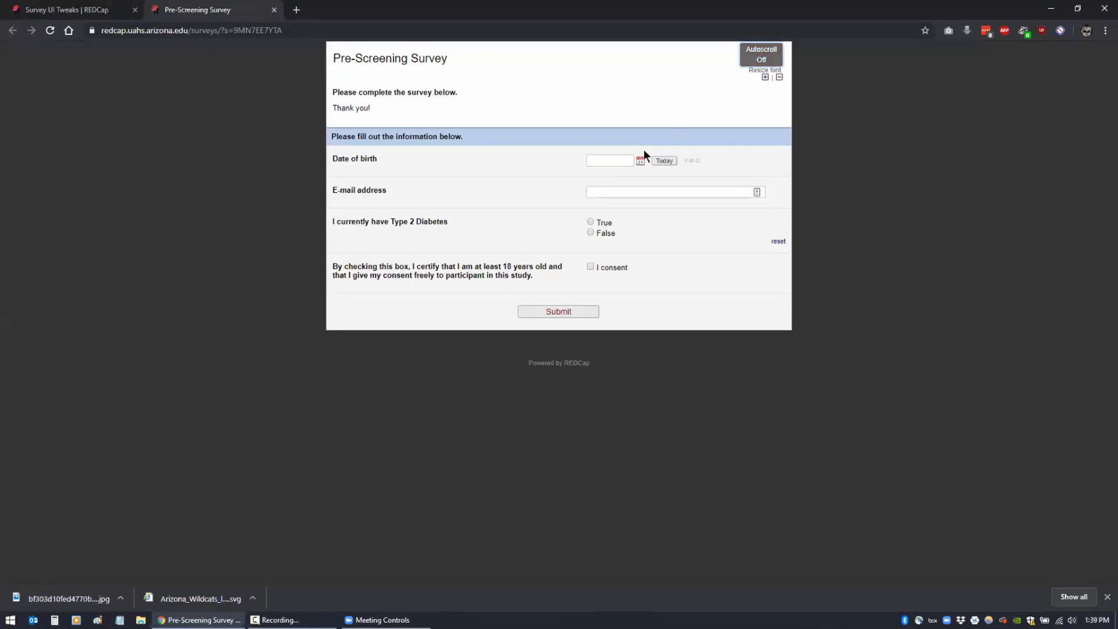
left_click(562, 312)
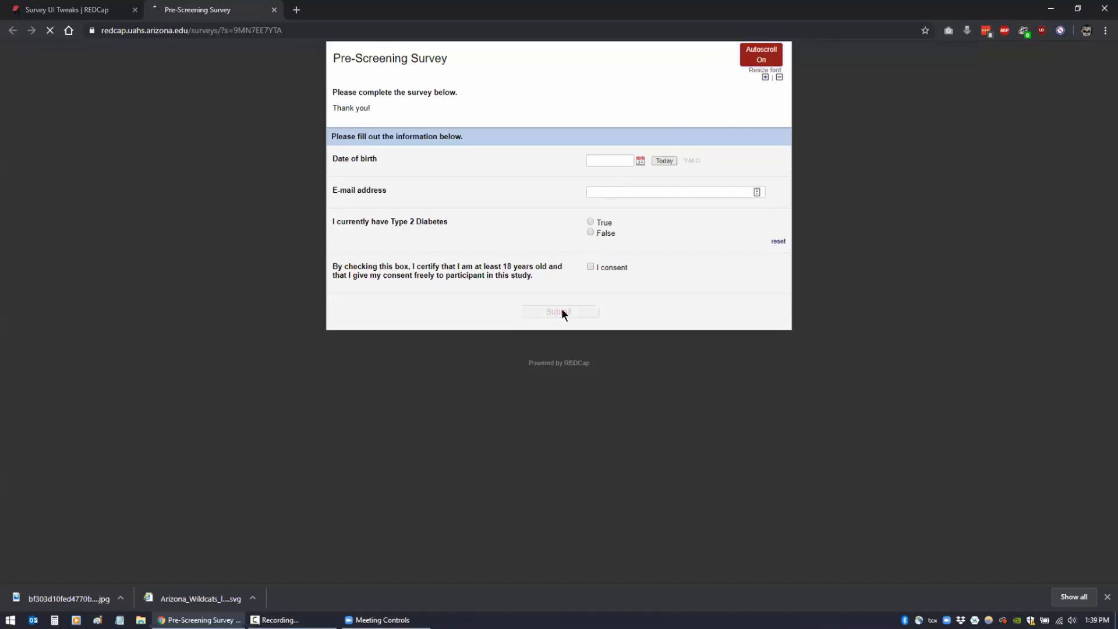
- Shrink the browser window and answer the Follow-Up Survey's Ethnicity question with Hispanic or Latino to test autoscroll
scroll(564, 334, "down", 2)
scroll(564, 335, "up", 2)
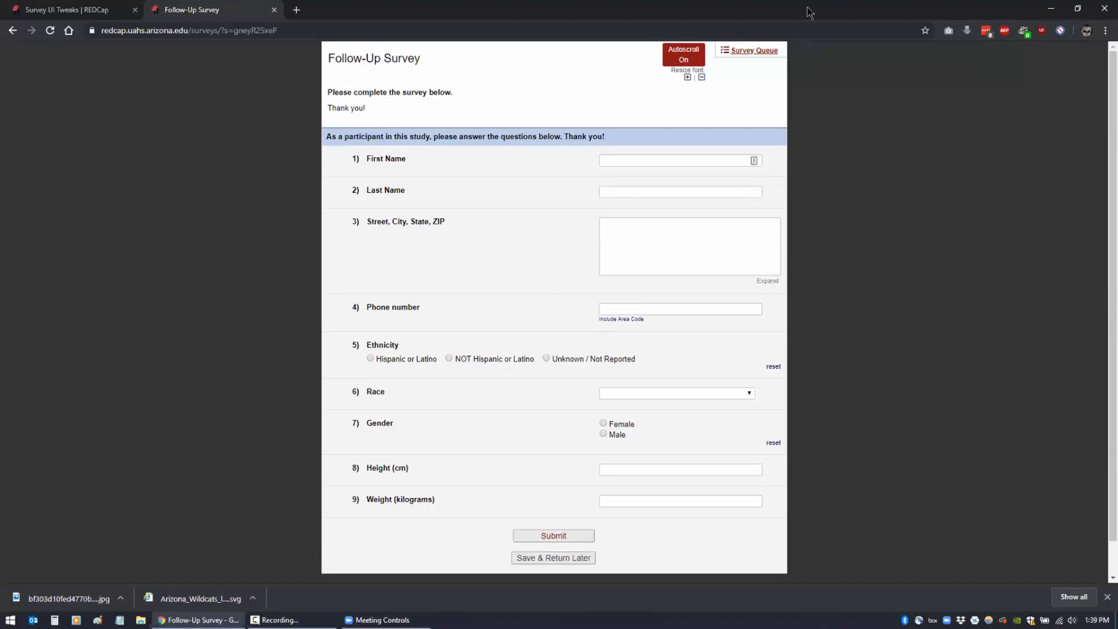
left_click(1077, 9)
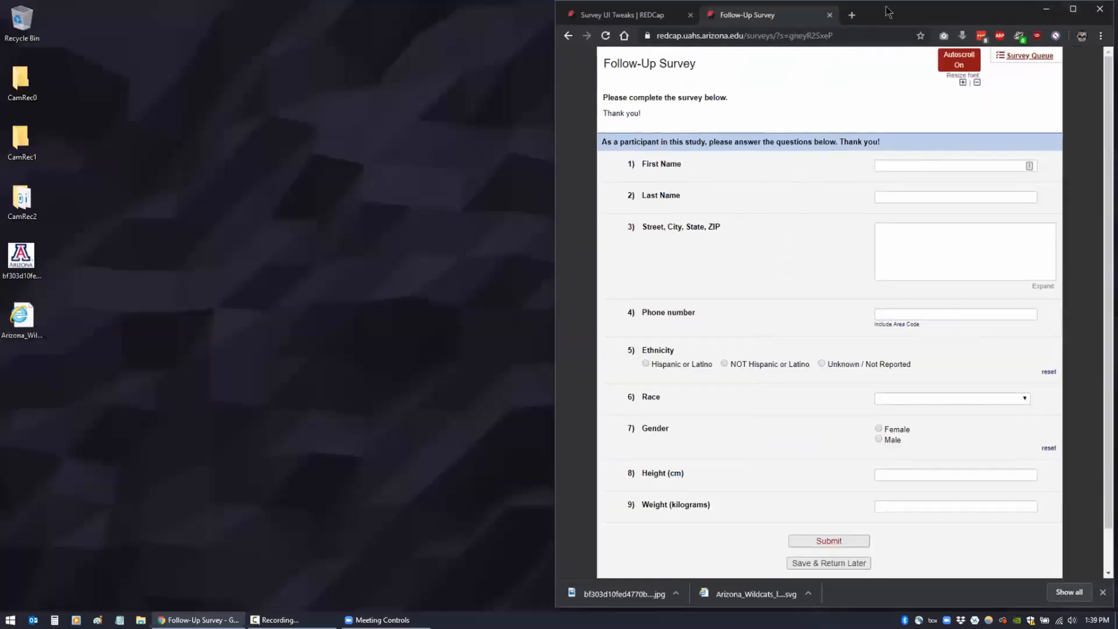
left_click_drag(878, 7, 867, 32)
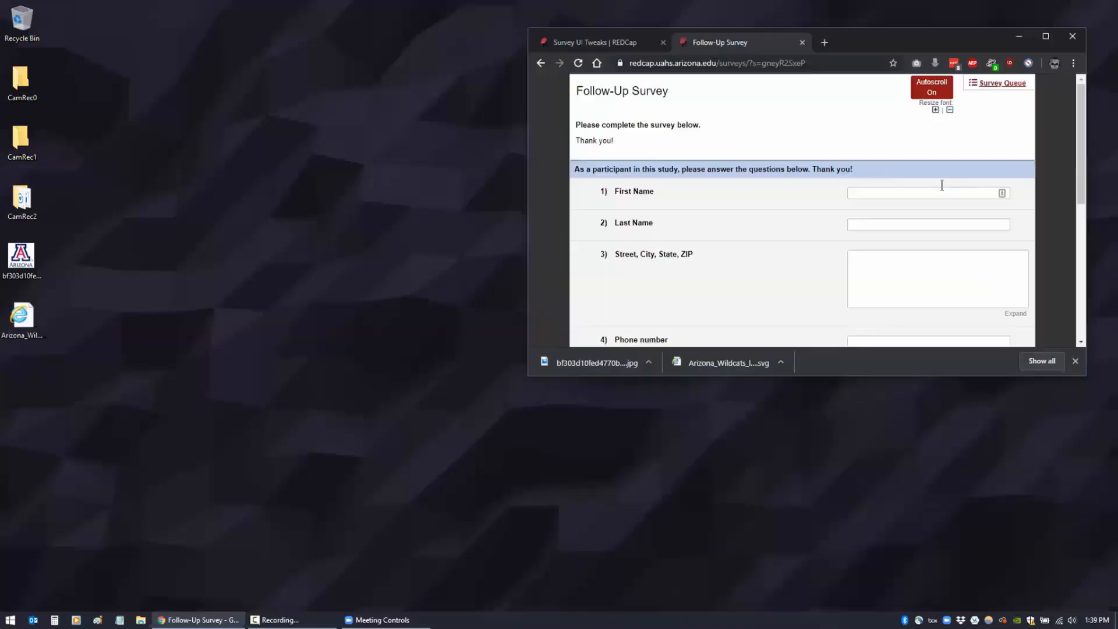
scroll(939, 175, "down", 3)
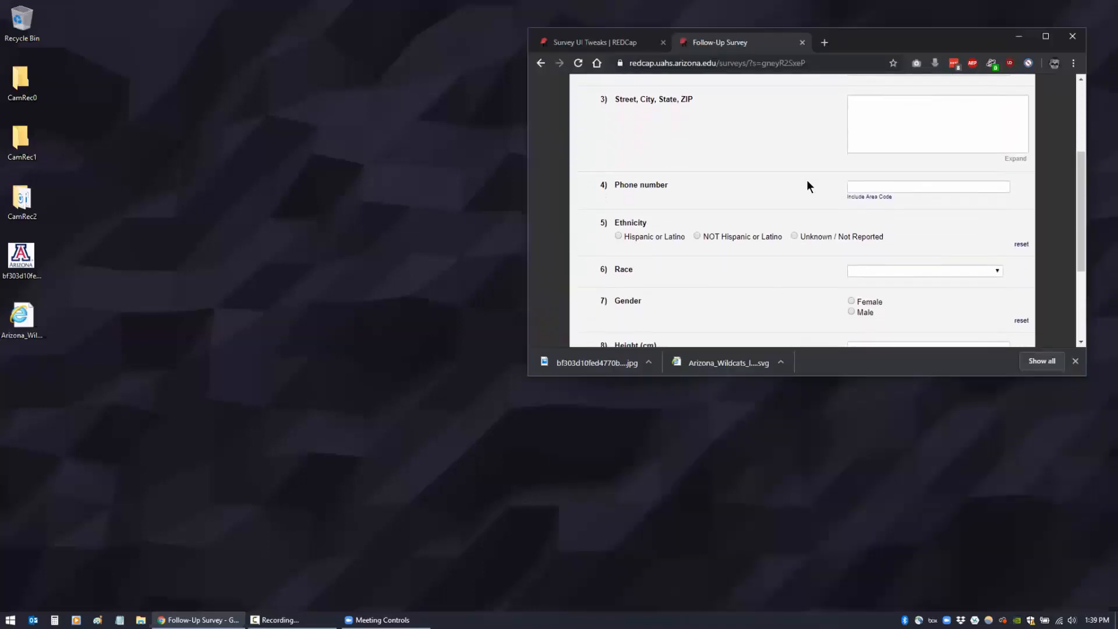
scroll(693, 236, "up", 1)
left_click(617, 281)
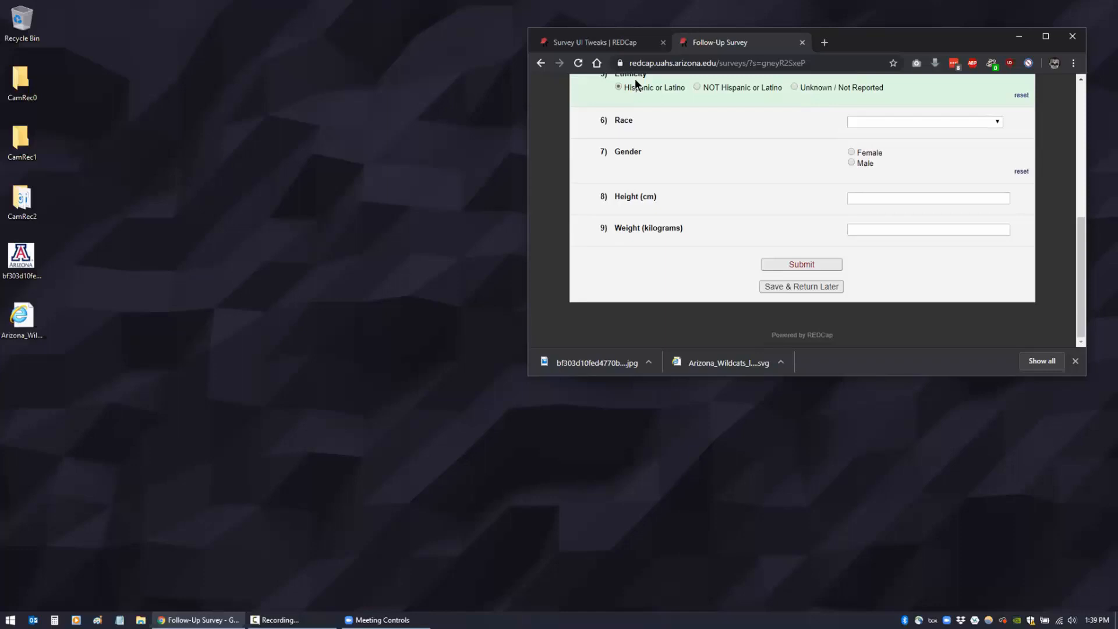
- Submit the Follow-Up Survey, answer the daily pills question with Less than 5, and turn autoscroll off in the maximized window
left_click(792, 260)
left_click(898, 194)
left_click(876, 214)
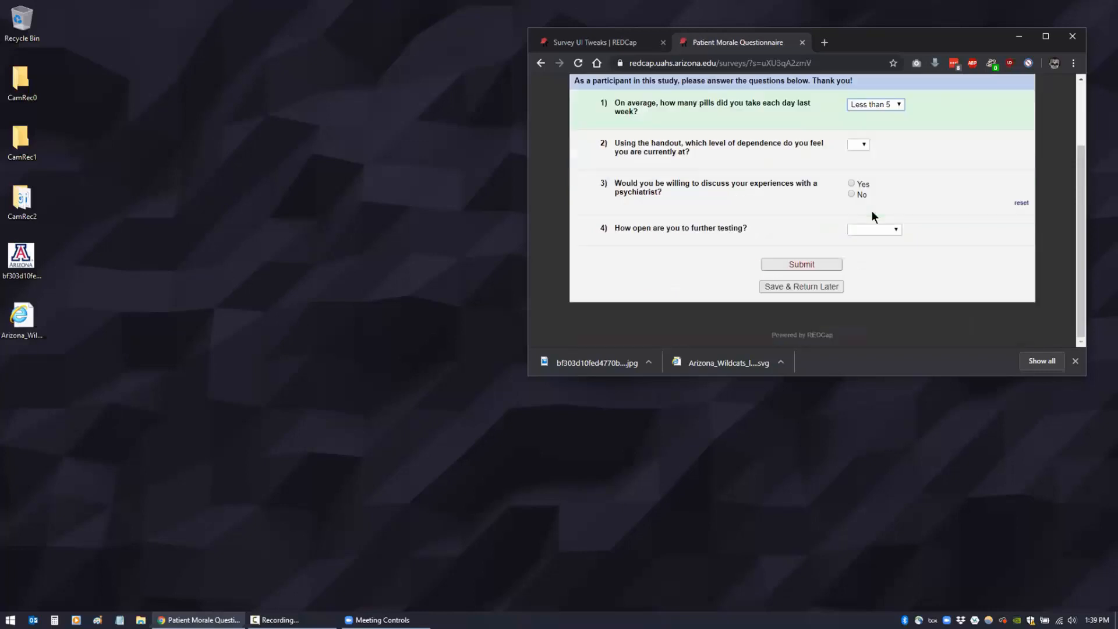
left_click(1044, 37)
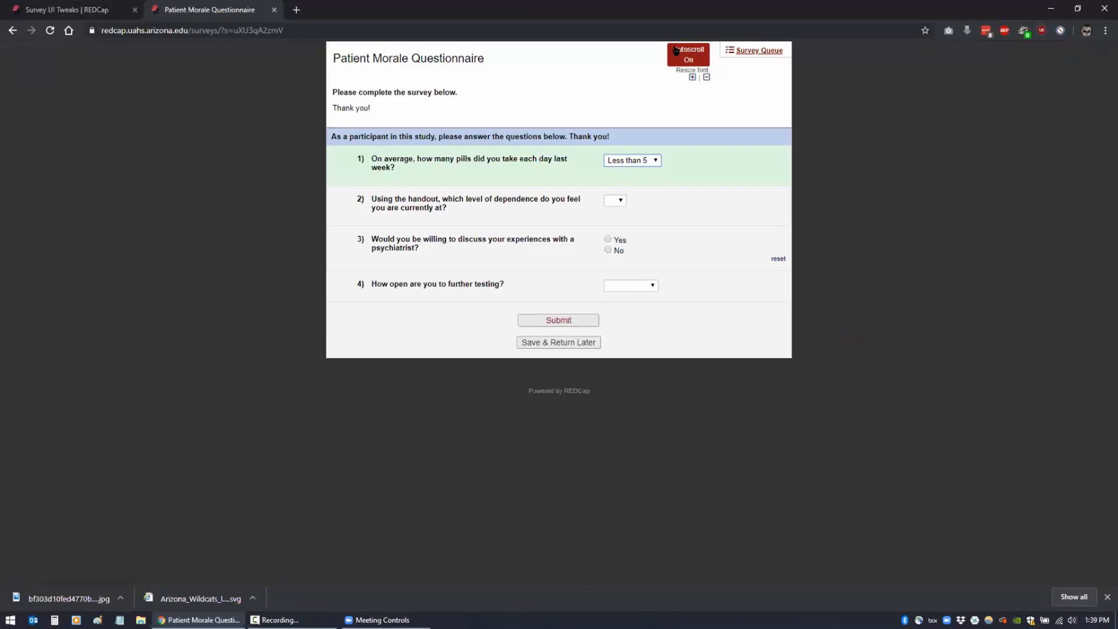
left_click(676, 51)
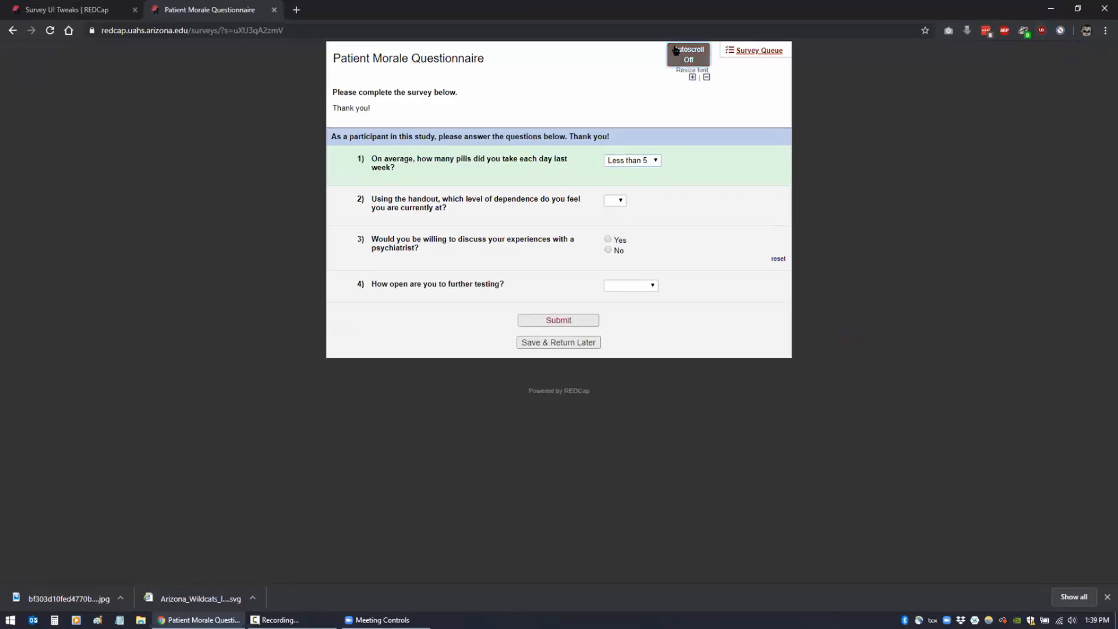
- Review the global tweaks in the Survey UI Tweaks module configuration and close it without saving
left_click(57, 10)
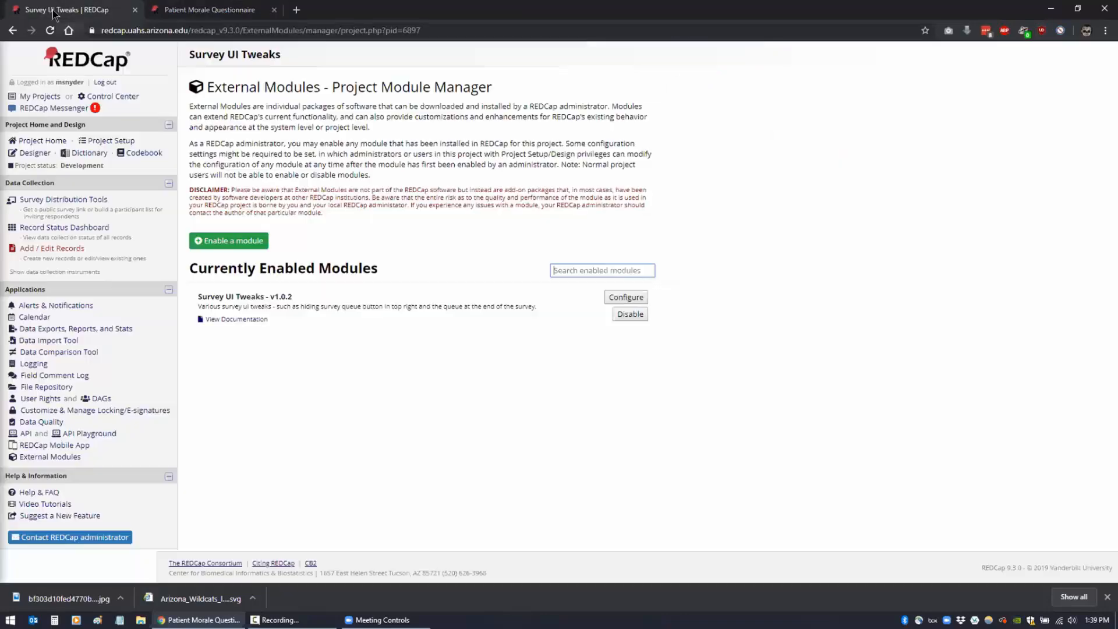
left_click(53, 458)
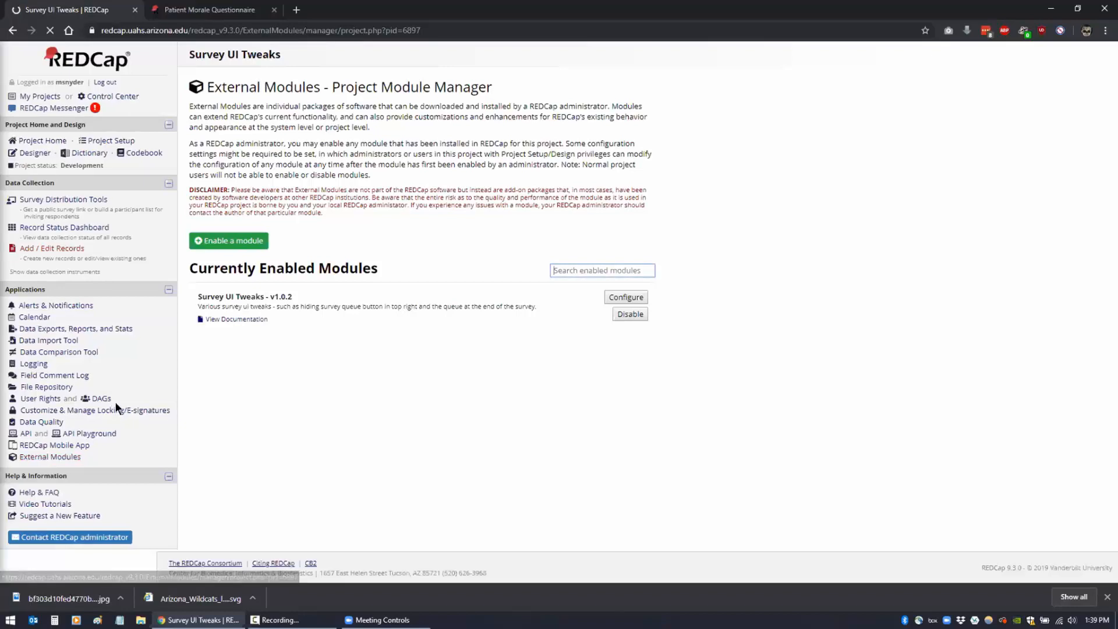
left_click(626, 297)
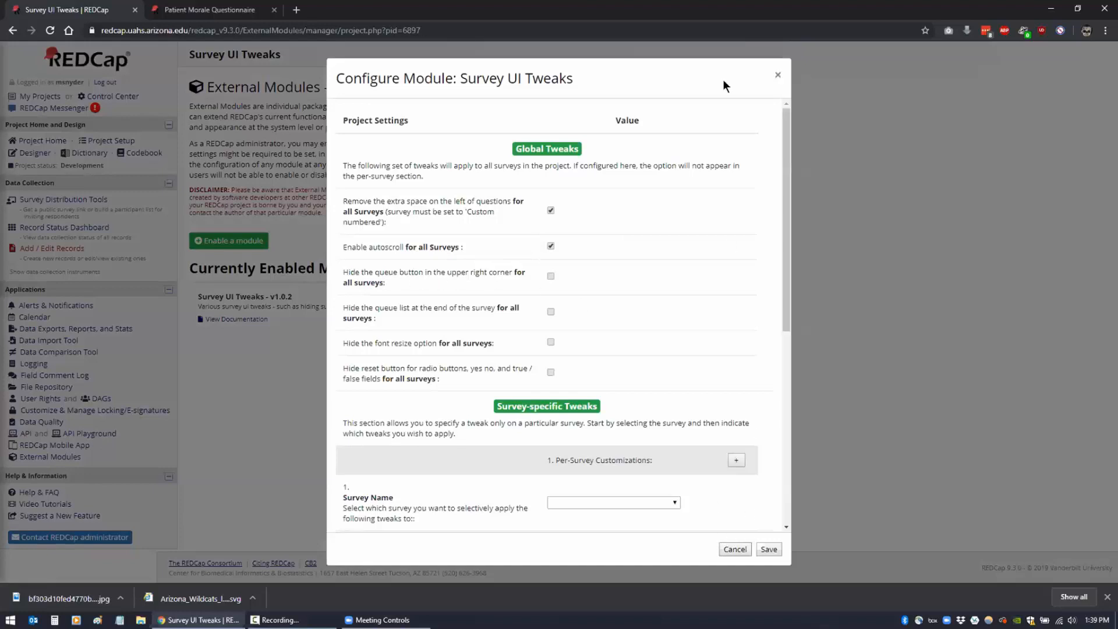
left_click(777, 75)
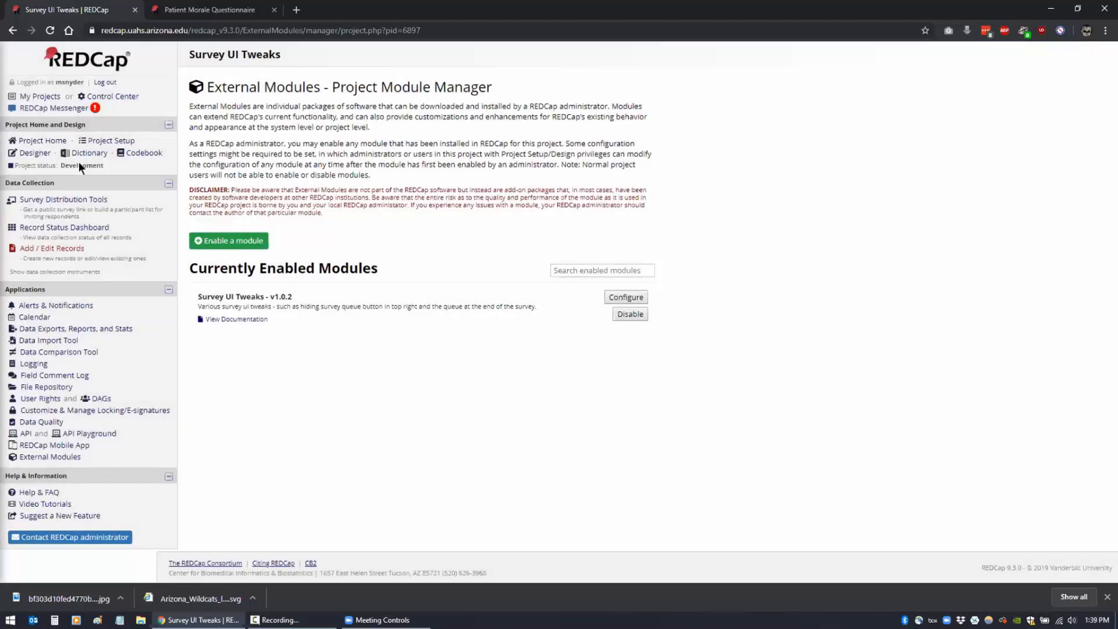
- Examine the project's Survey Queue setup in the Online Designer and the queue button on the Patient Morale Questionnaire
left_click(30, 153)
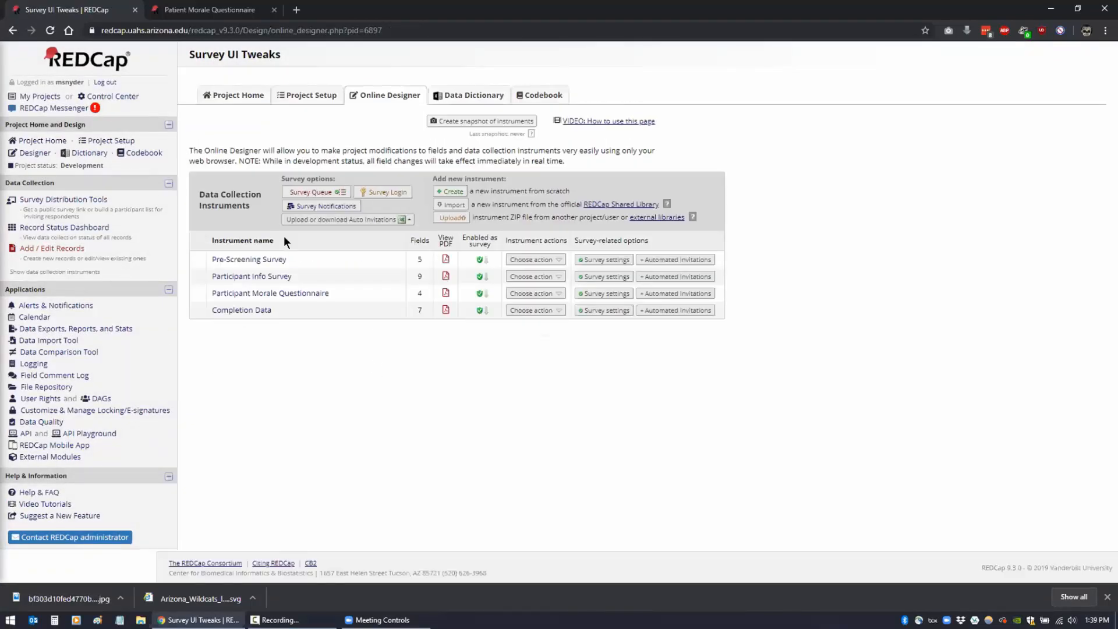
left_click(326, 192)
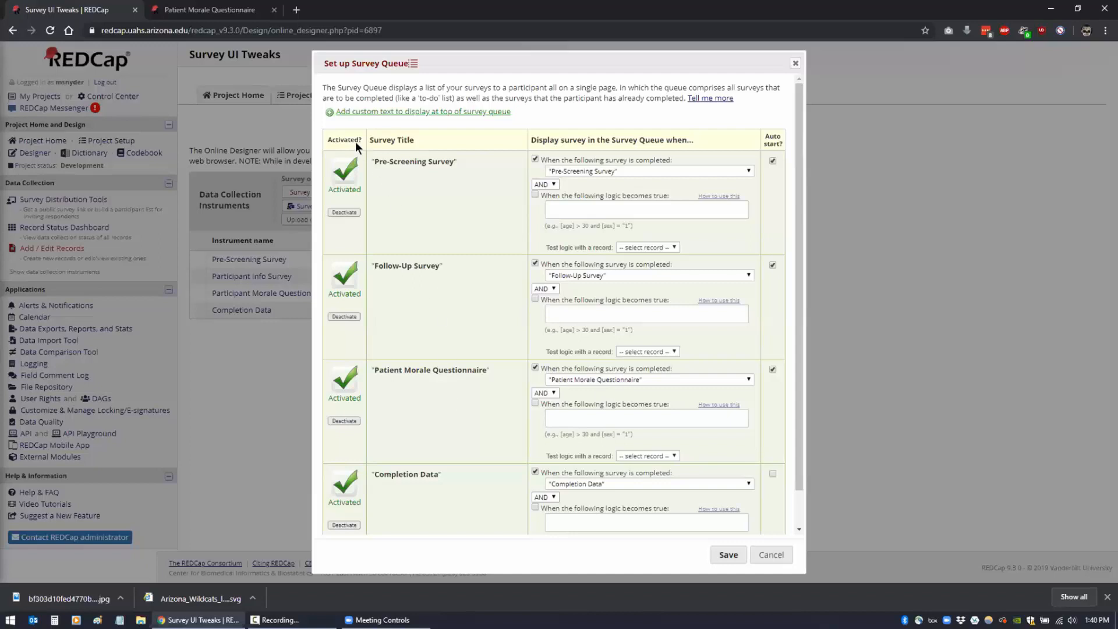
left_click(765, 556)
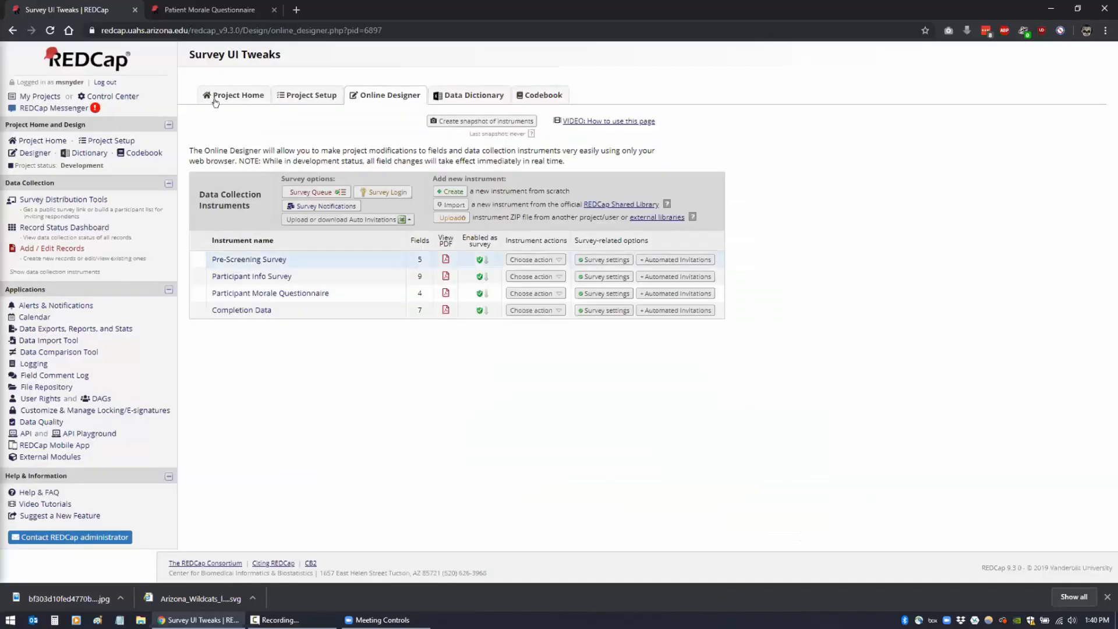
left_click(252, 13)
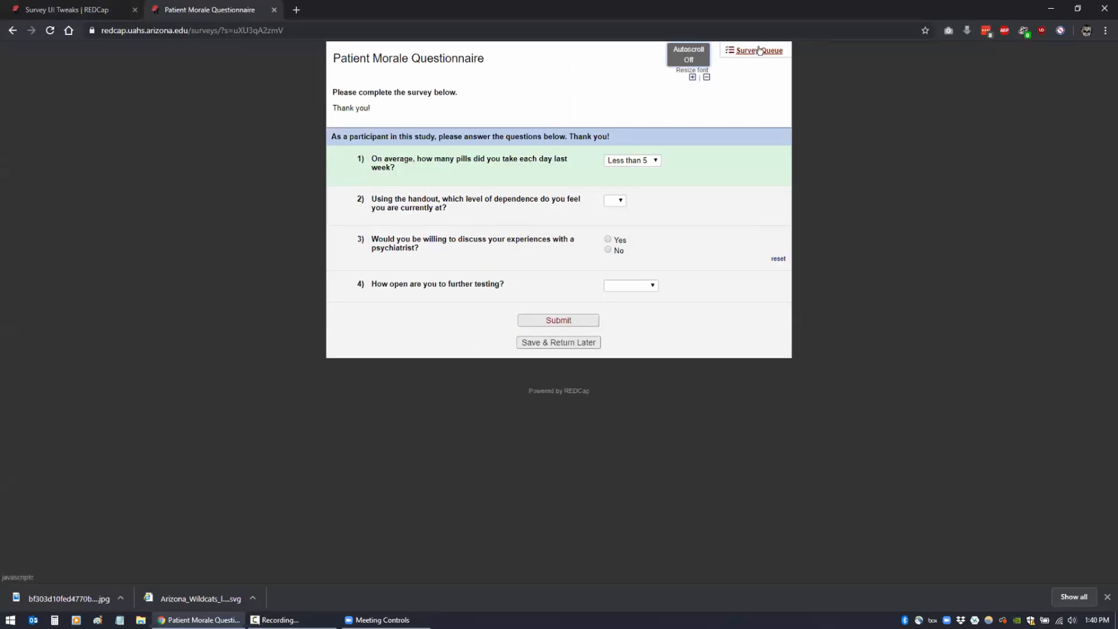
- Enable hiding the queue button in the upper right corner for all surveys in the Survey UI Tweaks configuration and save
left_click(68, 15)
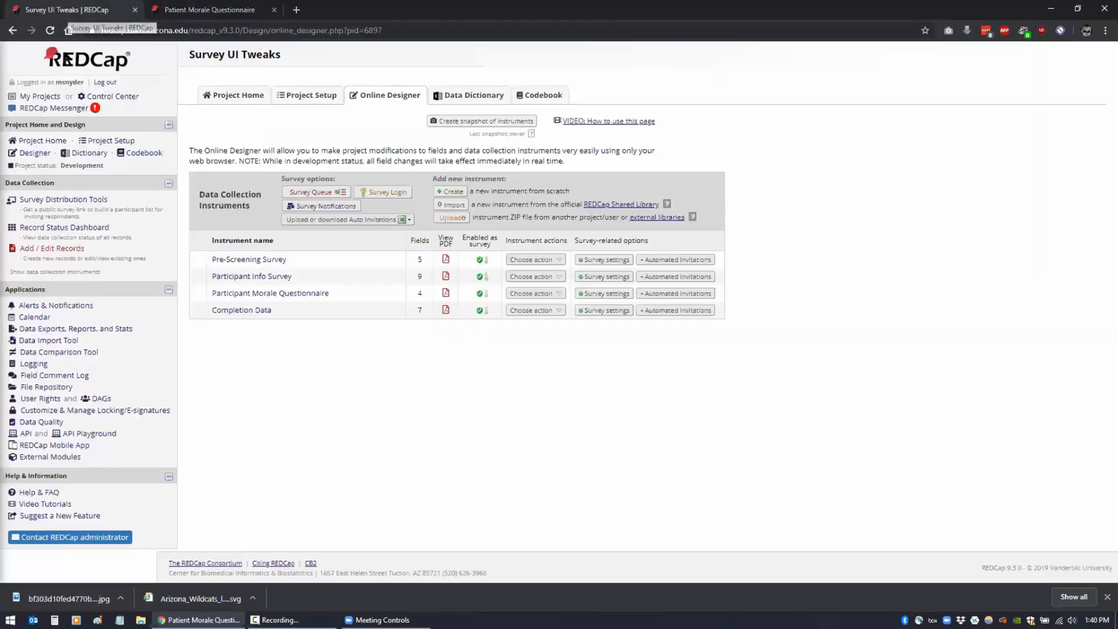
left_click(115, 443)
left_click(638, 296)
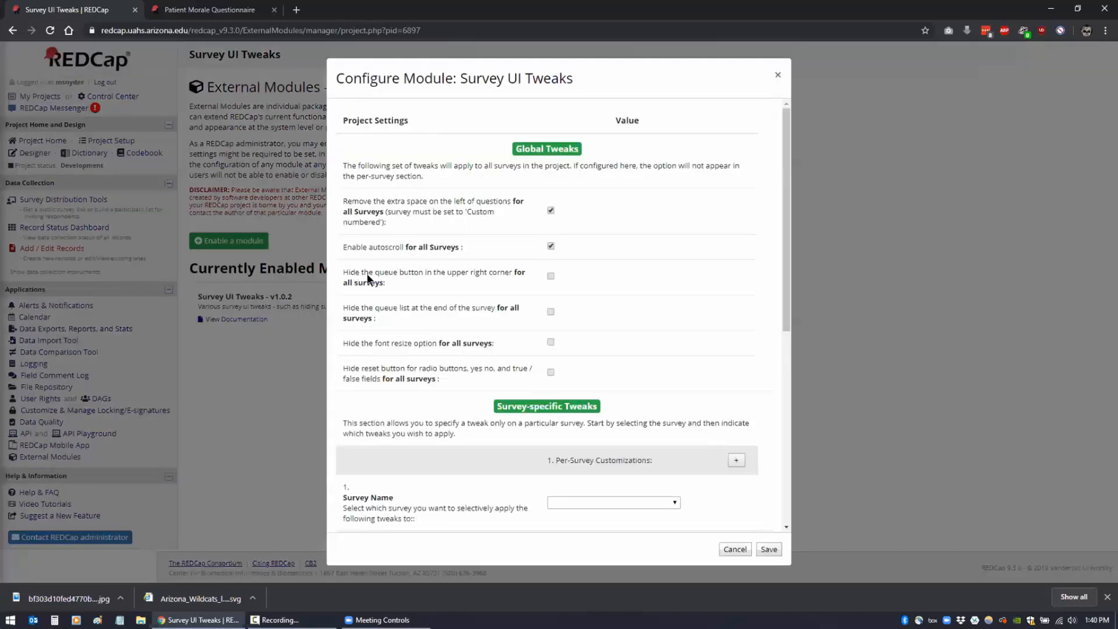
left_click_drag(385, 282, 544, 274)
left_click(386, 281)
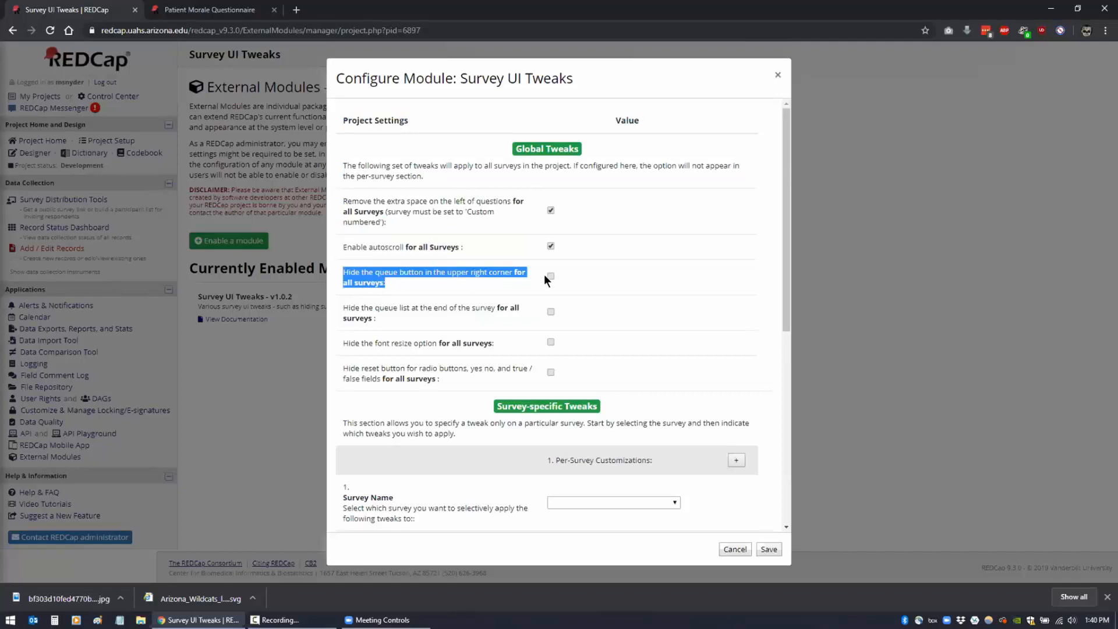
left_click(548, 272)
left_click(549, 275)
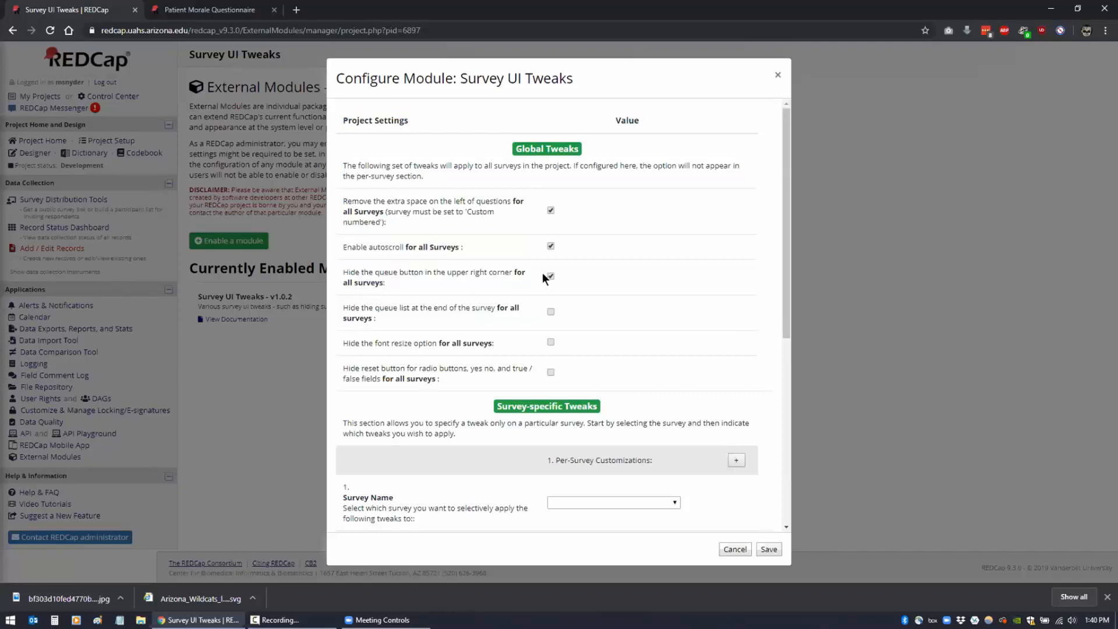
left_click(767, 549)
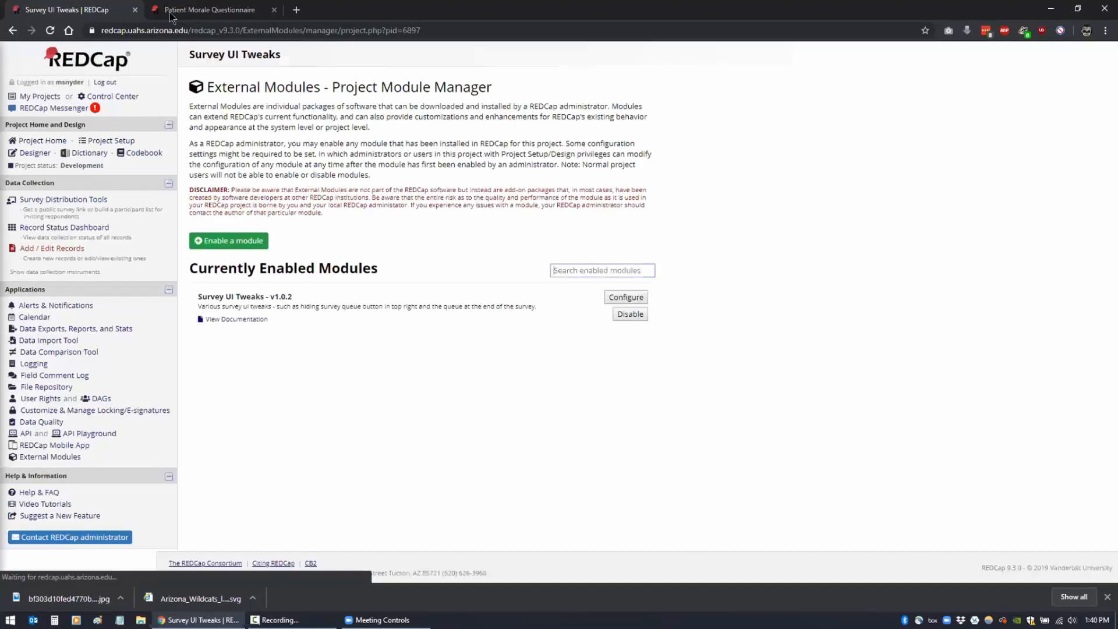
- Reload the Patient Morale Questionnaire to check its queue button, and submit it and the Completion Data survey without answers
left_click(171, 17)
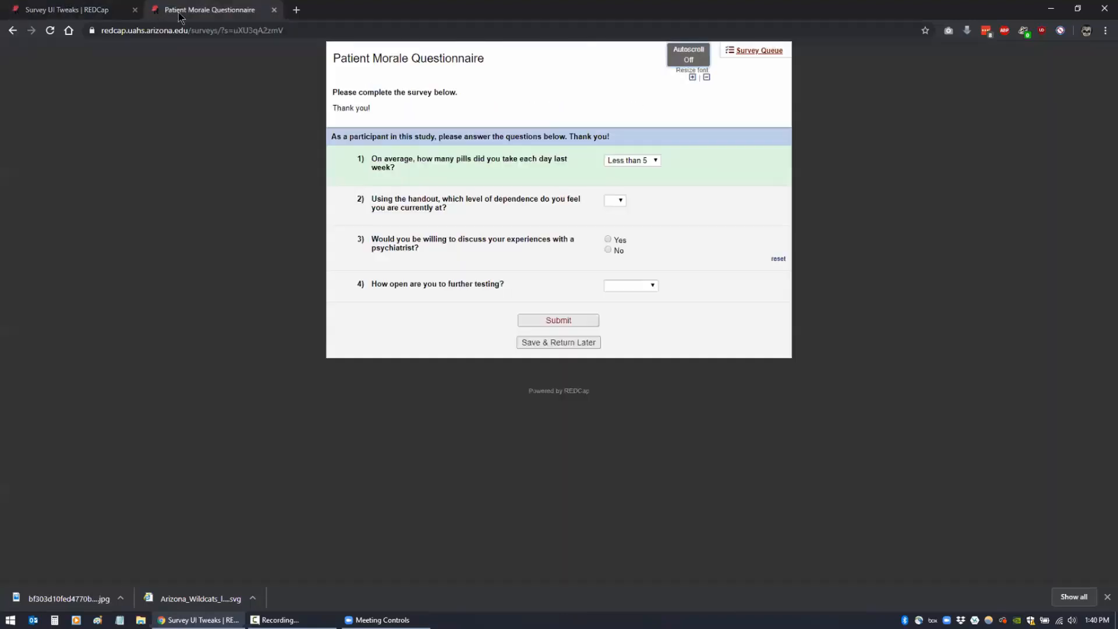
left_click(51, 30)
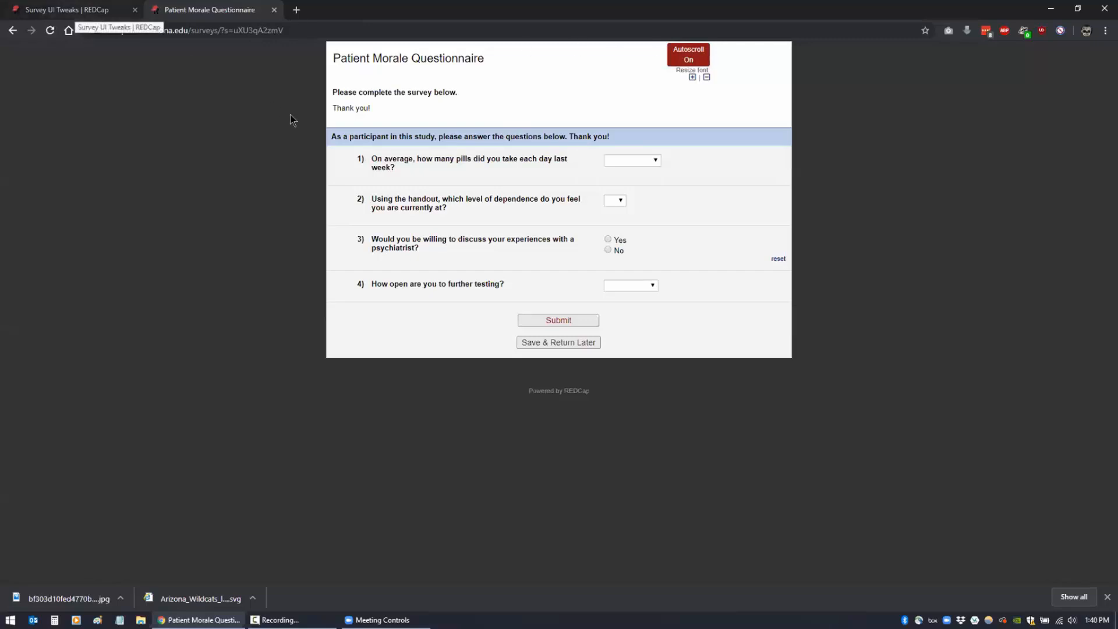
left_click(564, 320)
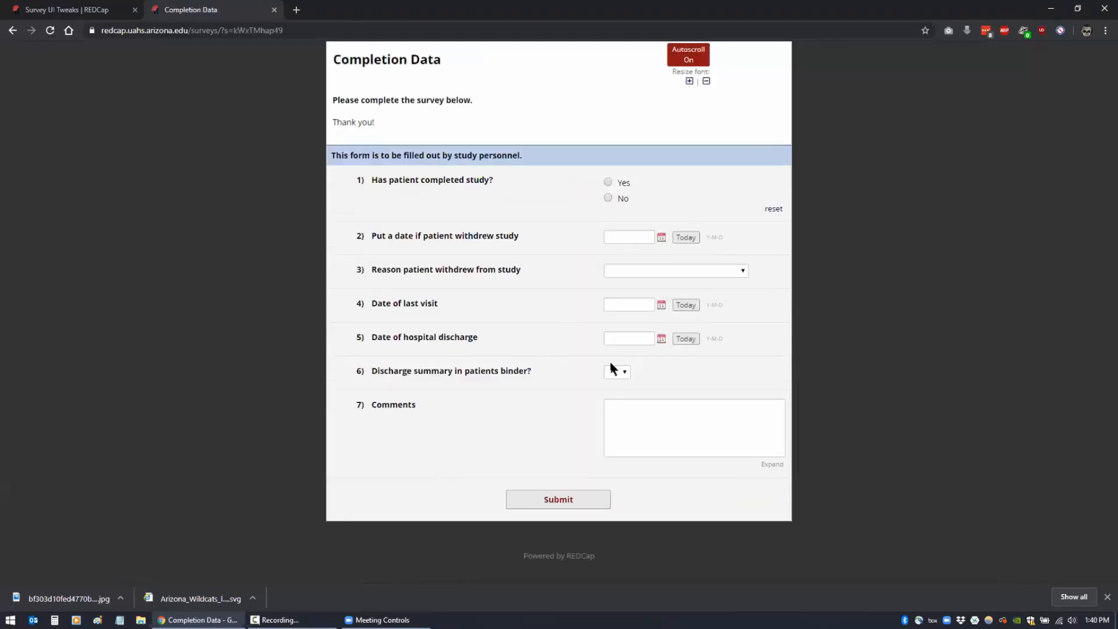
left_click(539, 501)
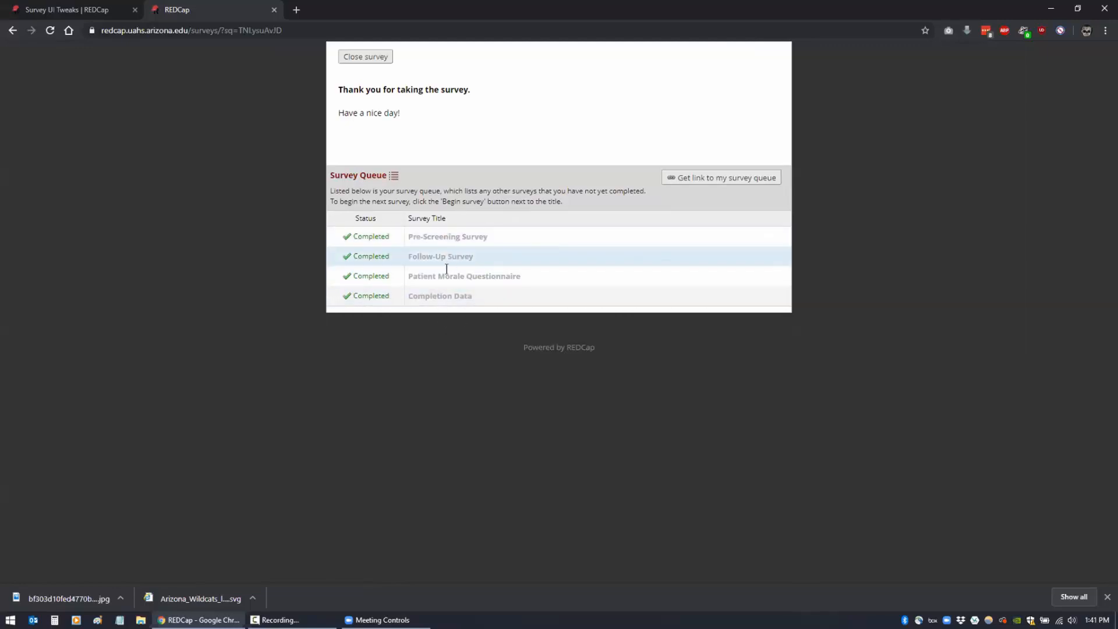
- Enable hiding the queue list at the end of the survey for all surveys in the module configuration and save
left_click(79, 11)
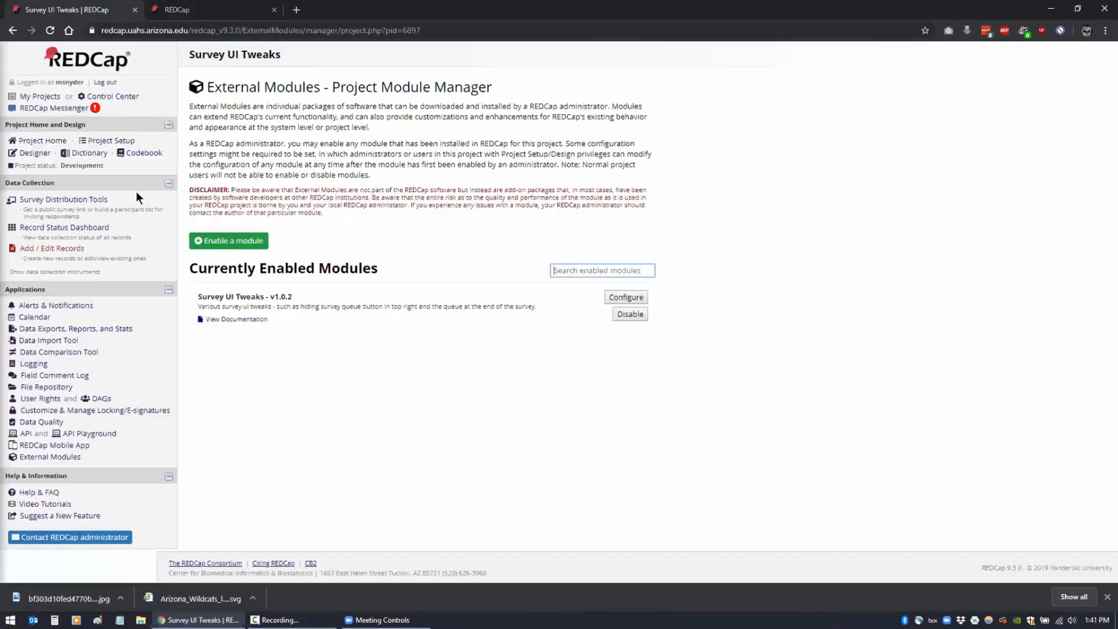
left_click(618, 295)
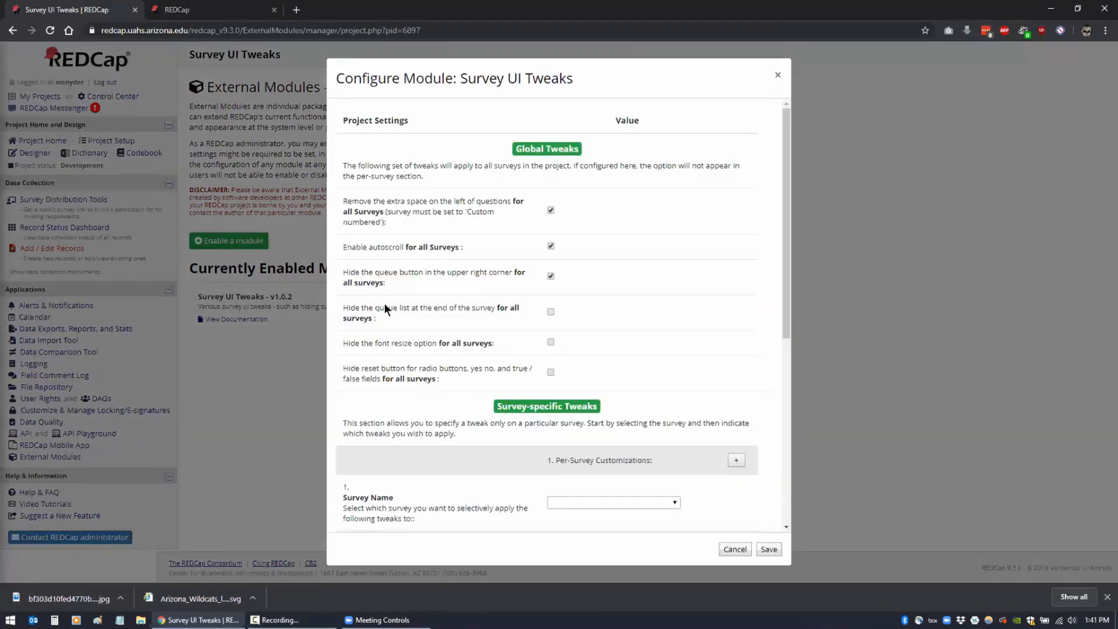
left_click_drag(383, 313, 336, 303)
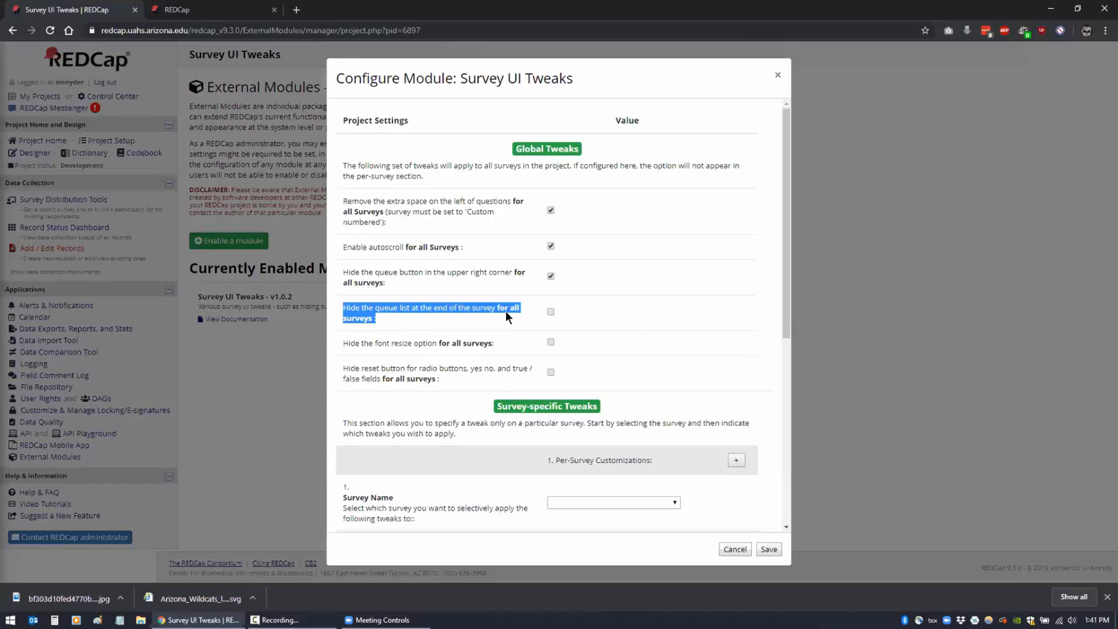
left_click(550, 311)
left_click(764, 544)
- Reload the survey's thank-you page to check its queue list and close the survey
left_click(220, 10)
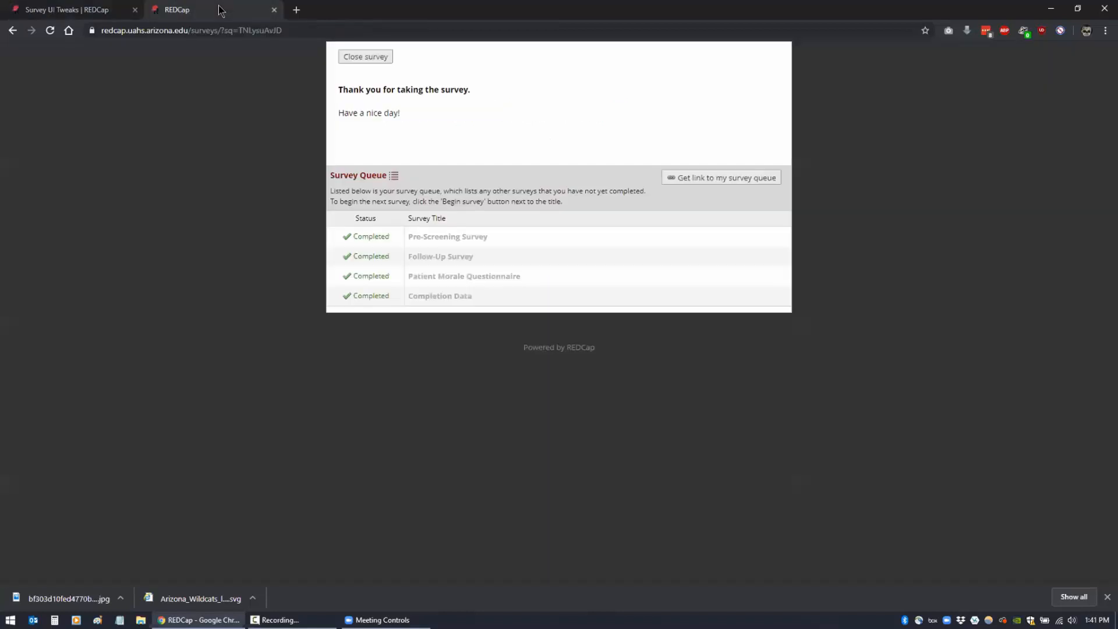
left_click(291, 29)
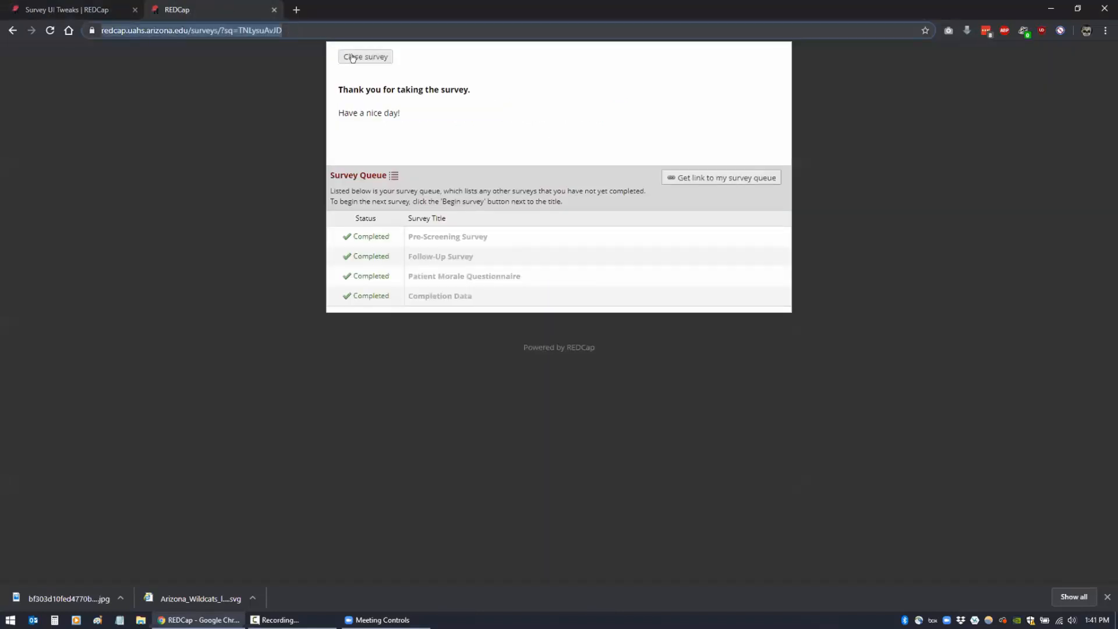
left_click(50, 30)
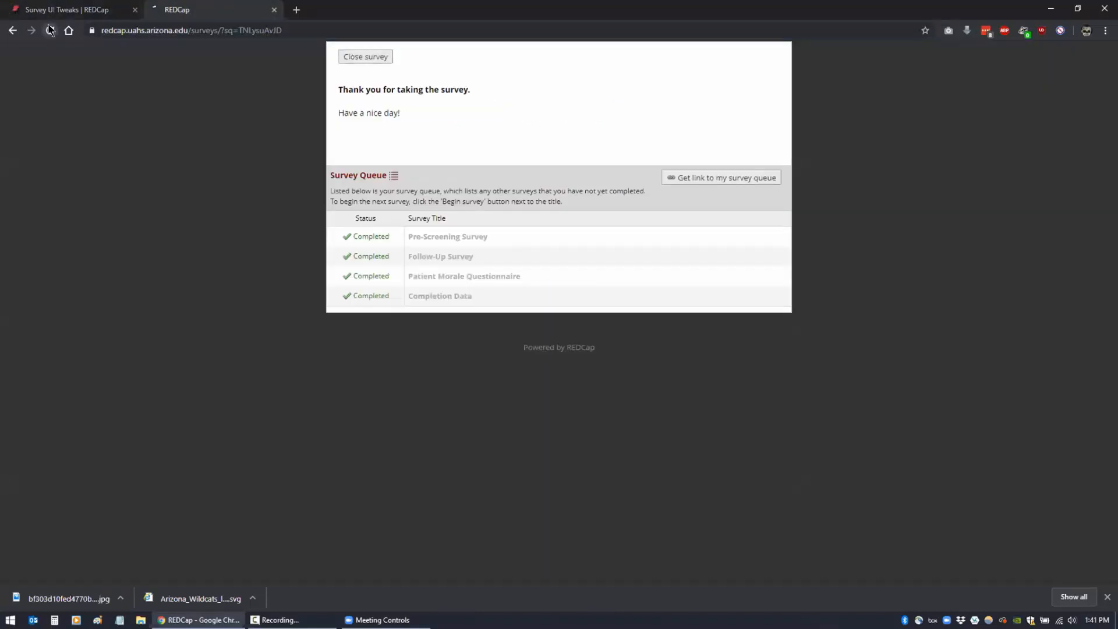
left_click(362, 57)
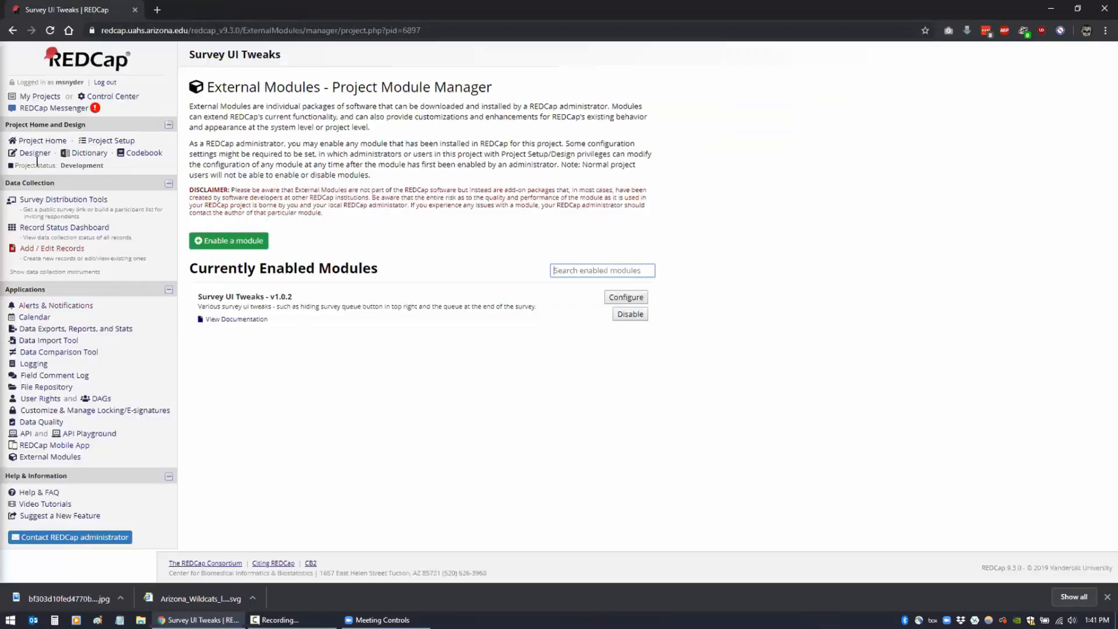
- Open the public Pre-Screening Survey from the survey distribution tools and submit it without filling in any answers
left_click(41, 200)
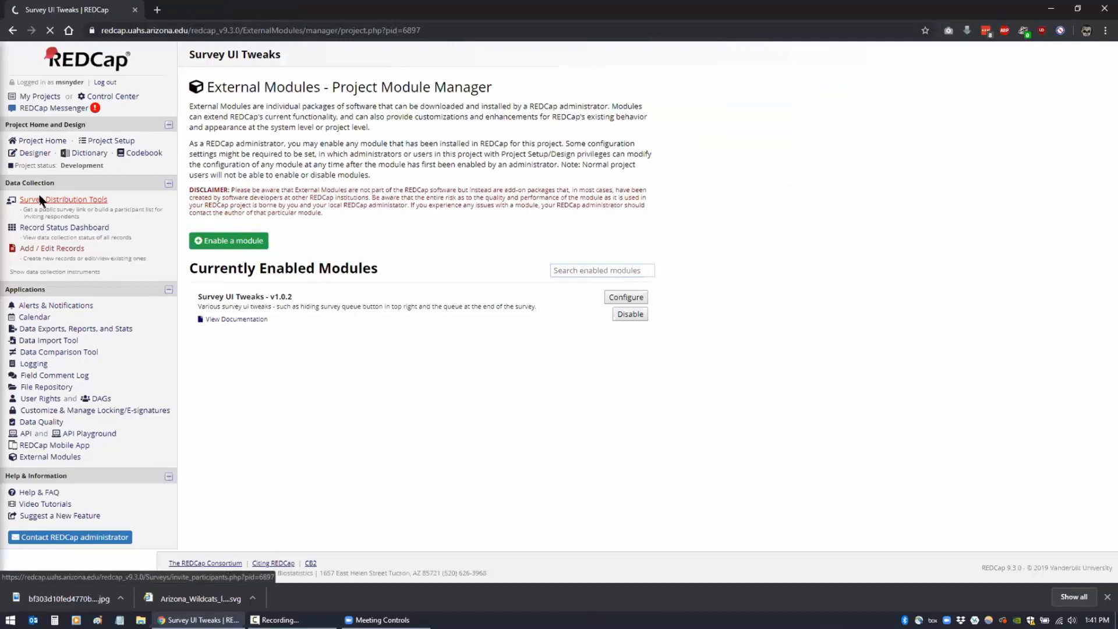
left_click(224, 321)
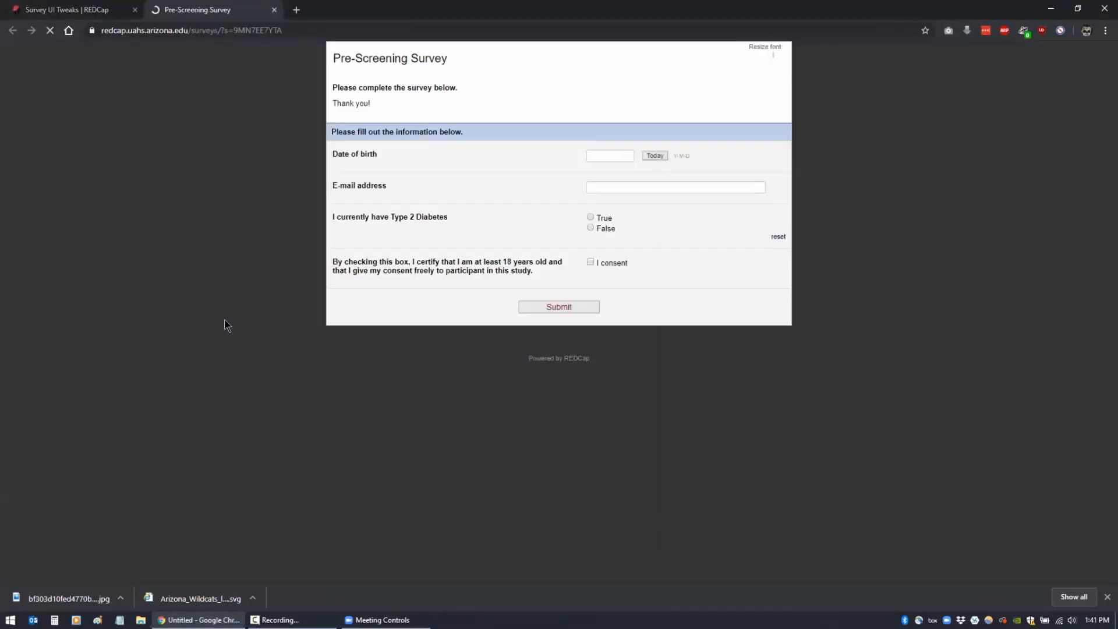
left_click(568, 309)
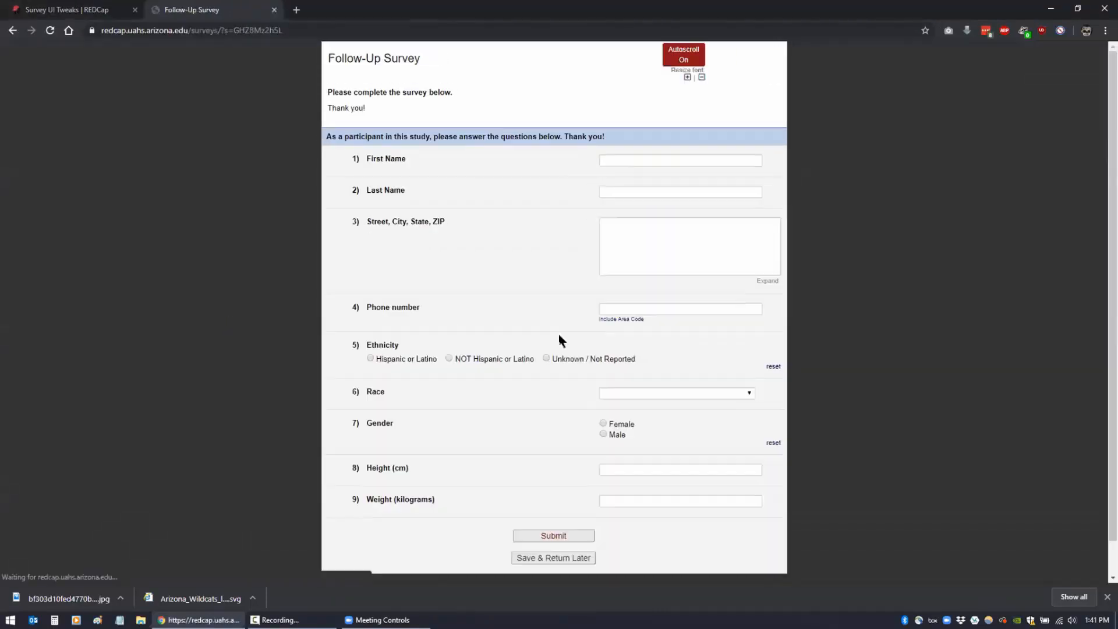
- Submit the Follow-Up Survey, Patient Morale Questionnaire and Completion Data survey without filling in any answers
left_click(553, 534)
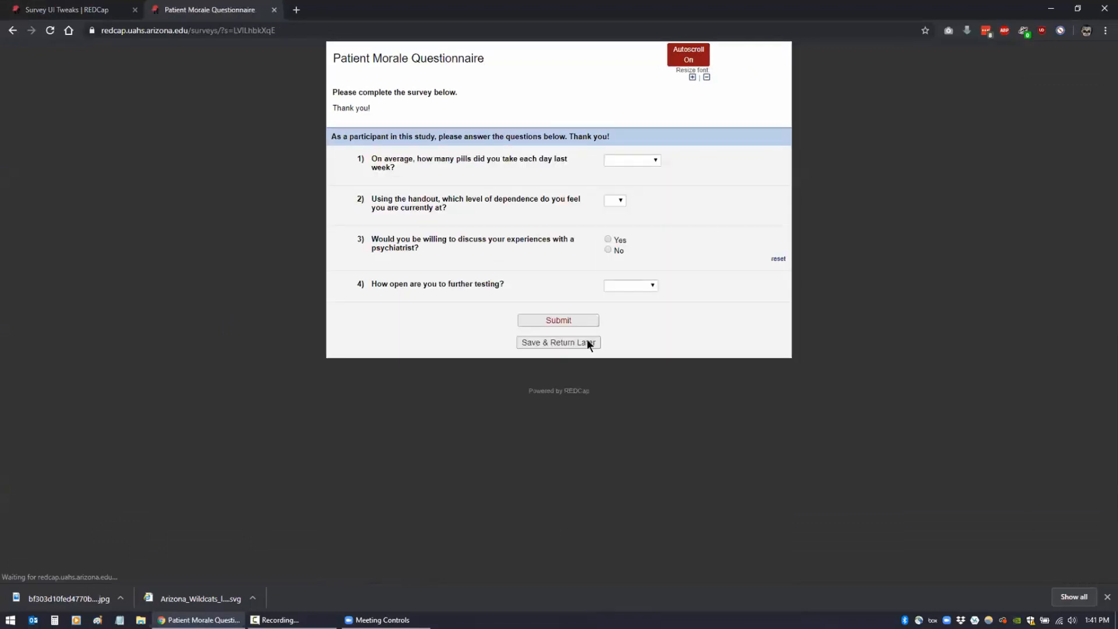
left_click(579, 316)
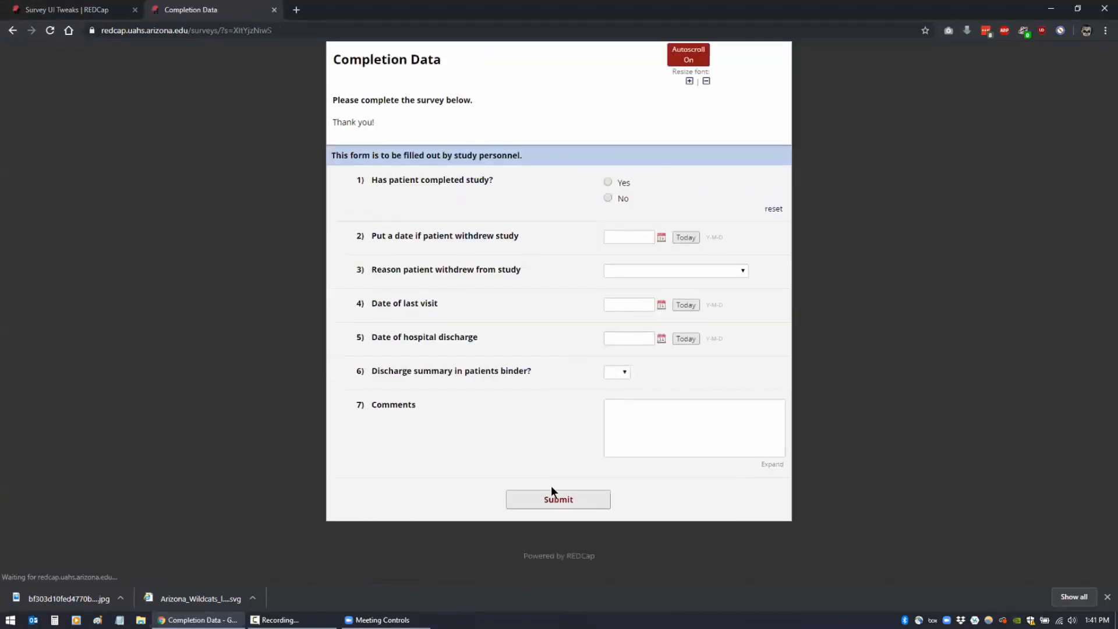
left_click(553, 494)
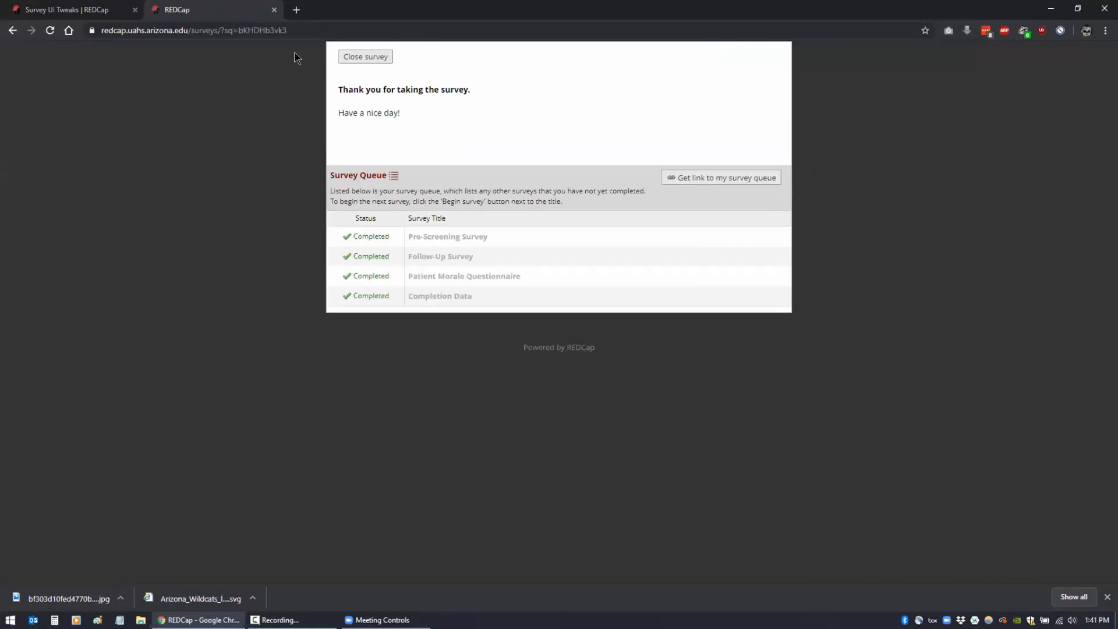
- Re-save the Survey UI Tweaks configuration with hiding the queue list at the end of the survey enabled for all surveys, and close the finished survey
left_click(88, 9)
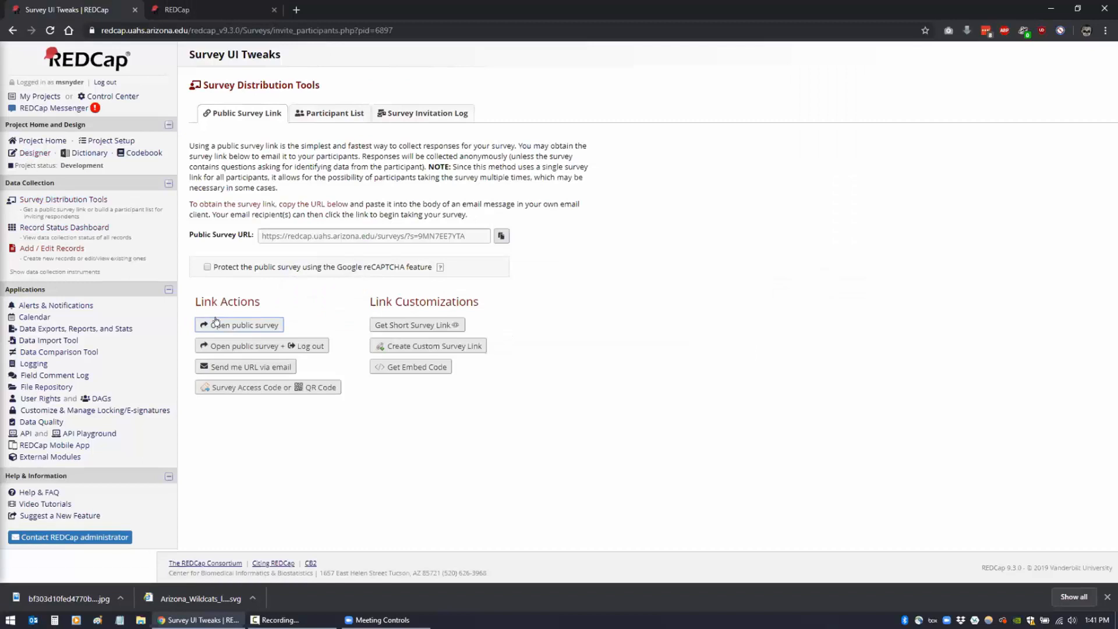
left_click(34, 455)
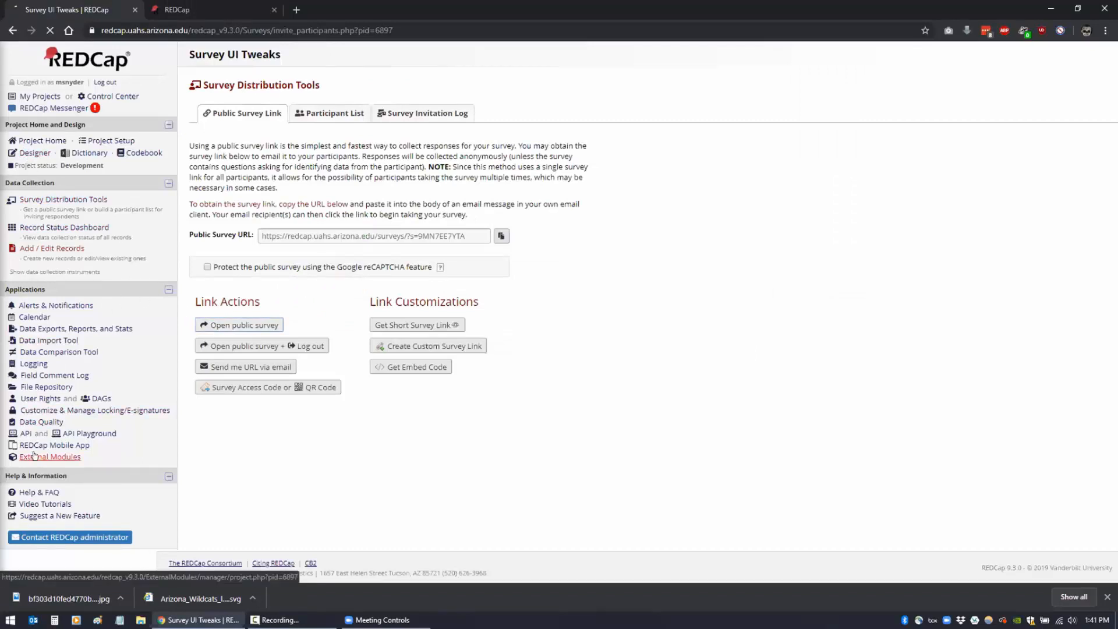
left_click(624, 299)
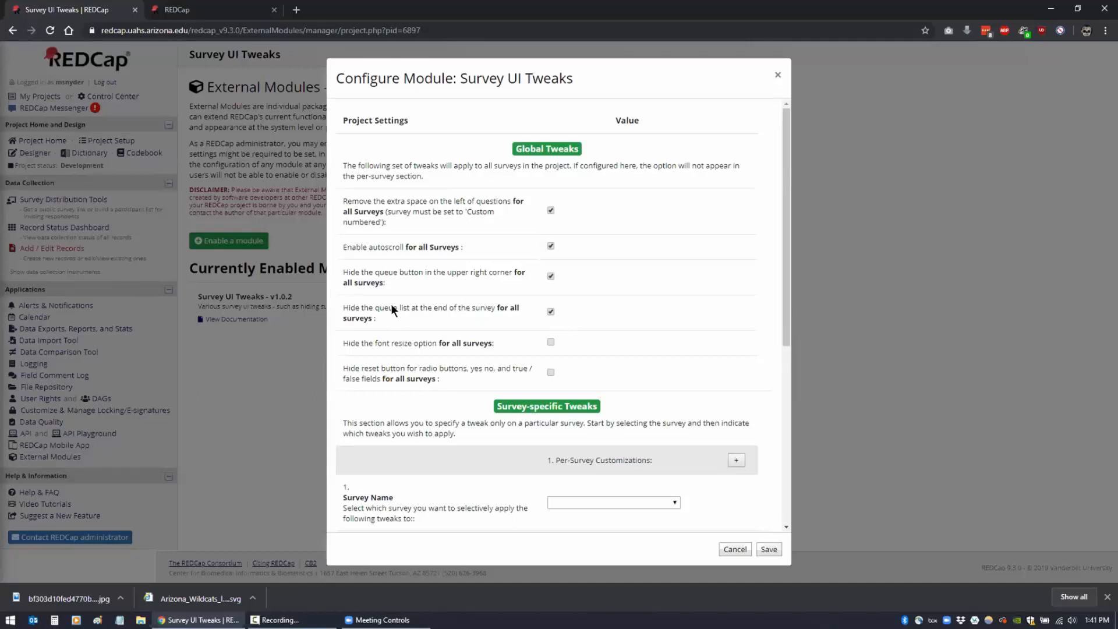
left_click(767, 550)
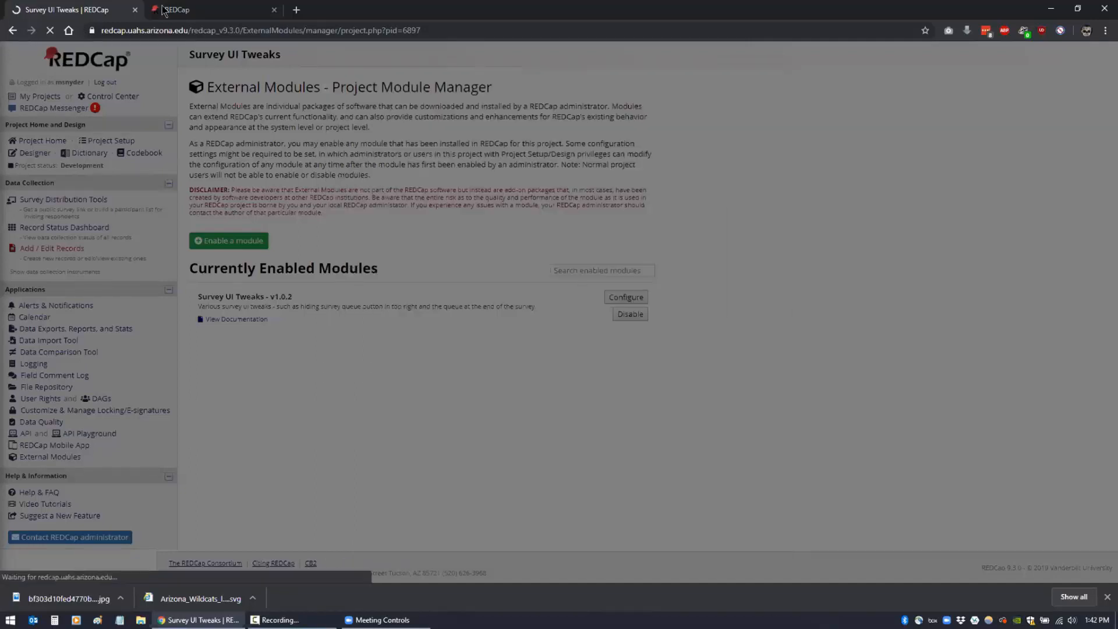
left_click(164, 10)
left_click(356, 54)
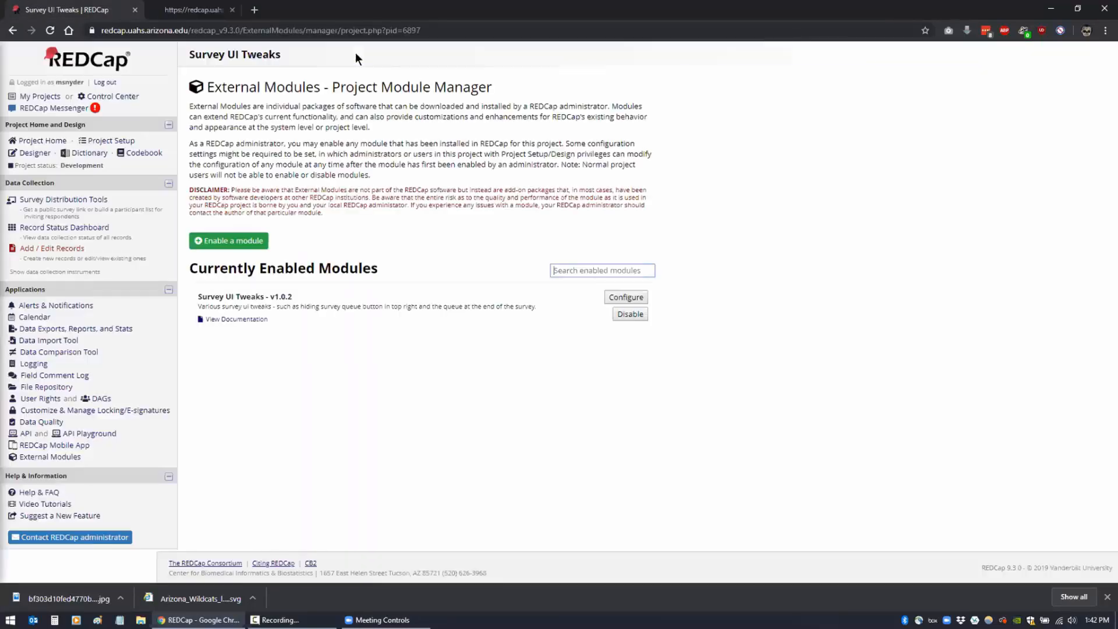
- Open the public survey again, submit all four surveys without answers to check the queue list at the end, and close the survey page
left_click(39, 199)
left_click(234, 322)
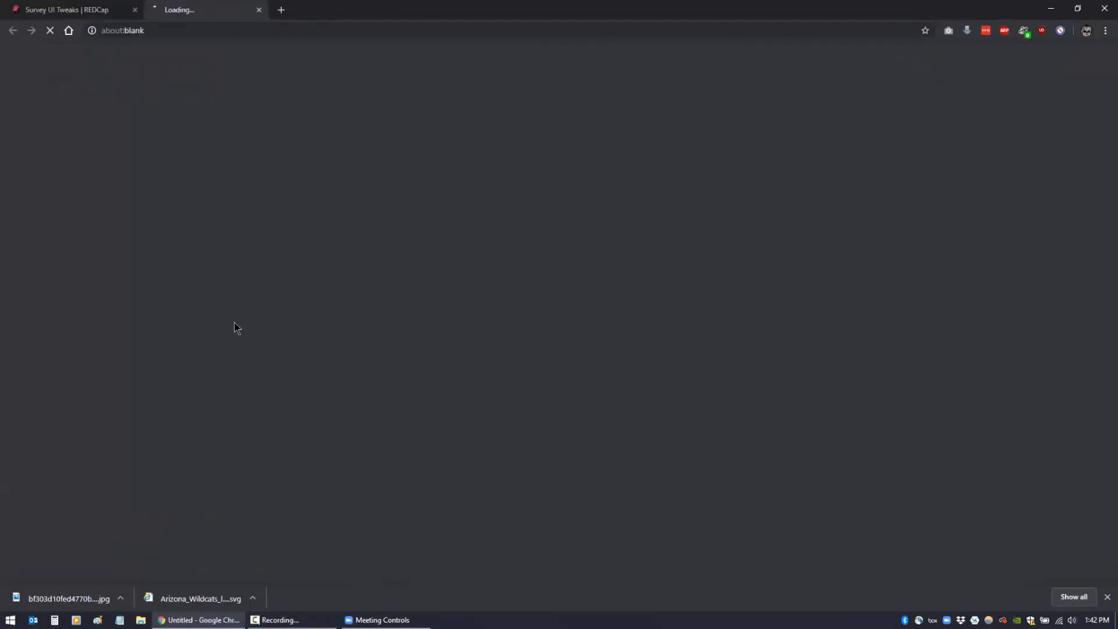
left_click(561, 310)
left_click(554, 533)
left_click(565, 324)
left_click(559, 496)
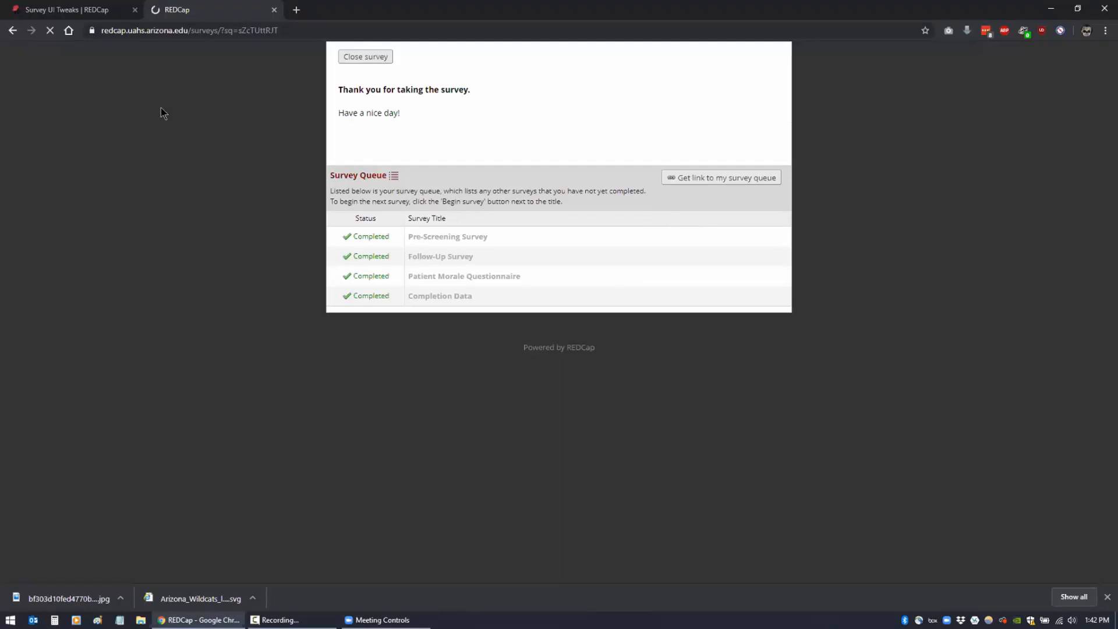
left_click(274, 10)
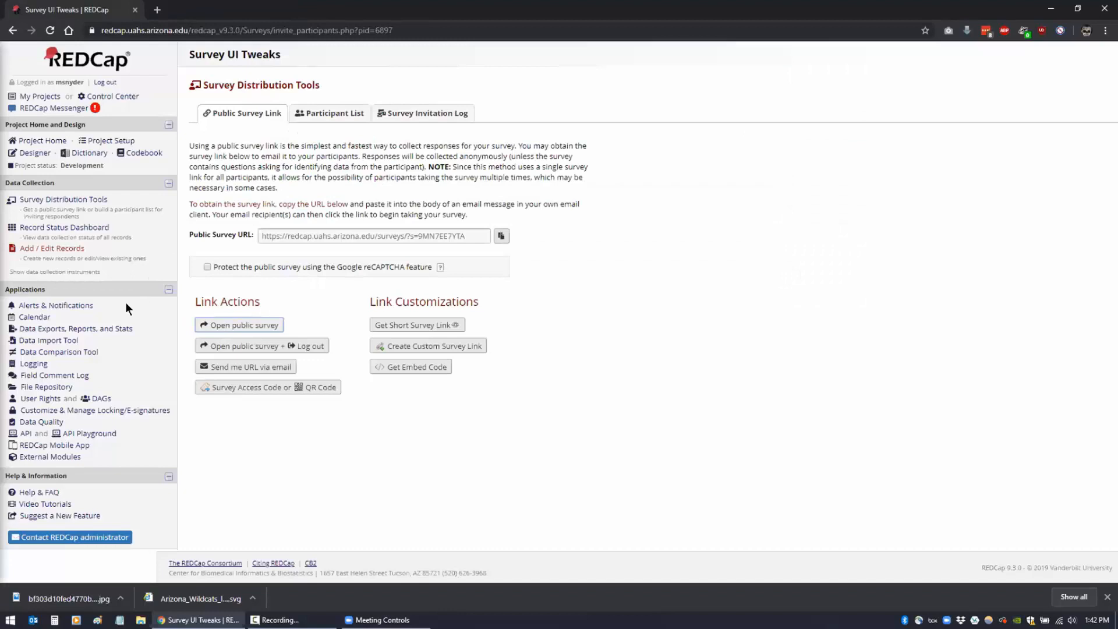
- Review the global tweaks in the Survey UI Tweaks module configuration and leave it without saving
left_click(47, 457)
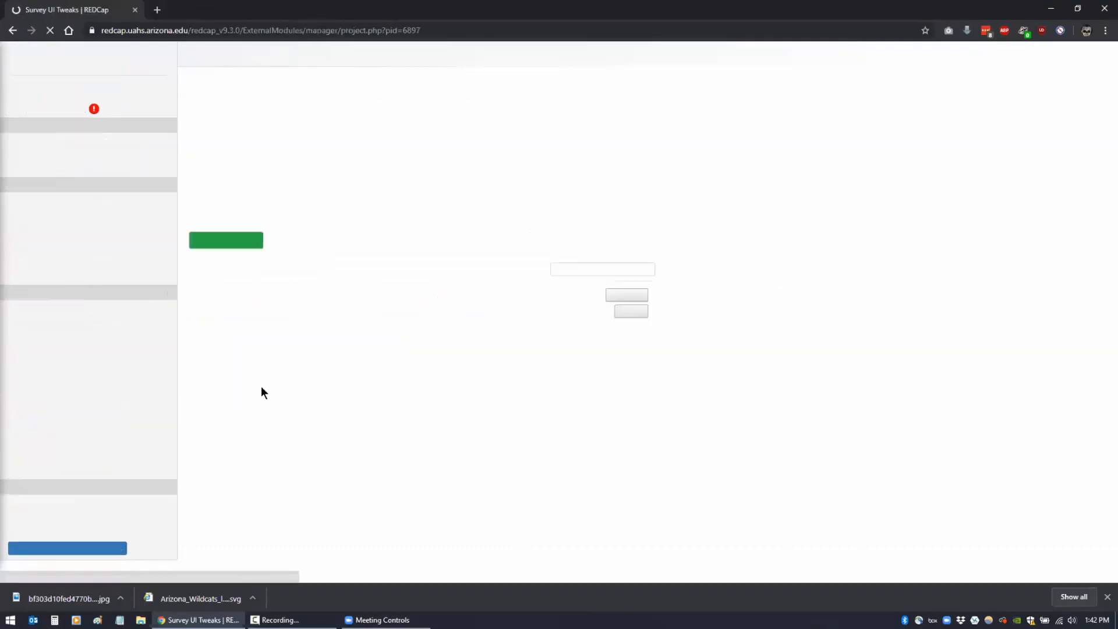
left_click(623, 297)
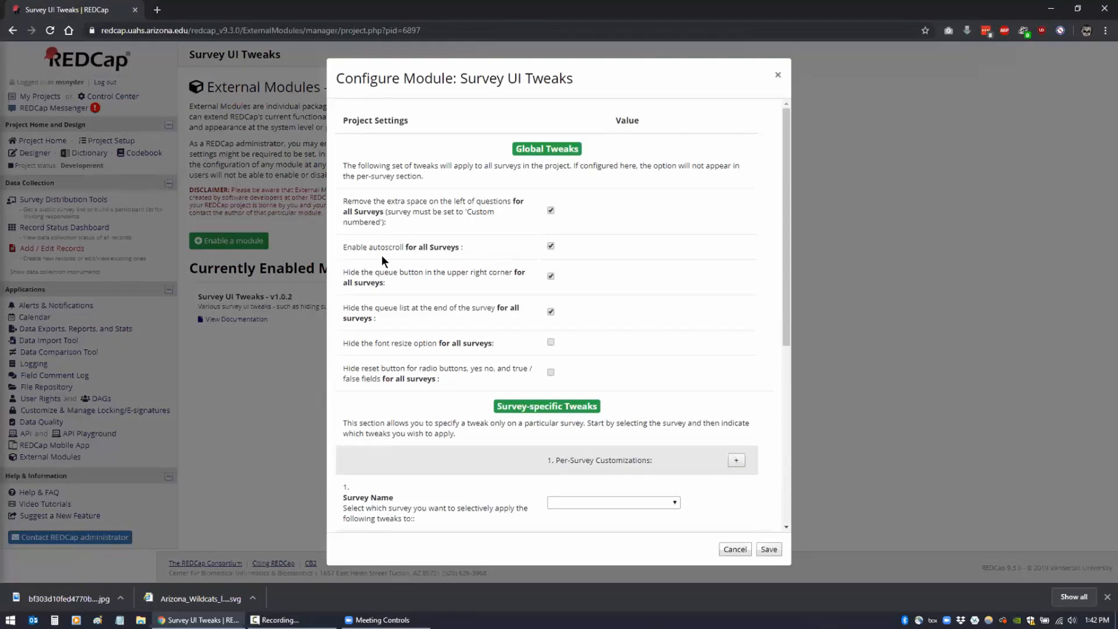
left_click(734, 549)
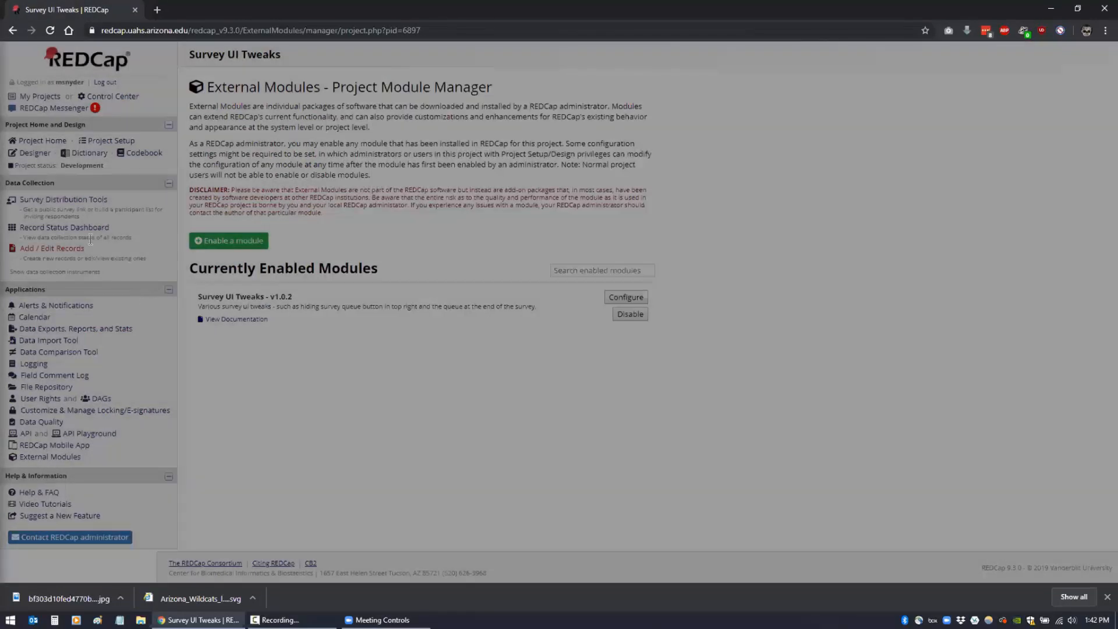
- Open the public Pre-Screening Survey through separately opened survey distribution tools, examine its font resize option, and close the distribution tools
right_click(56, 203)
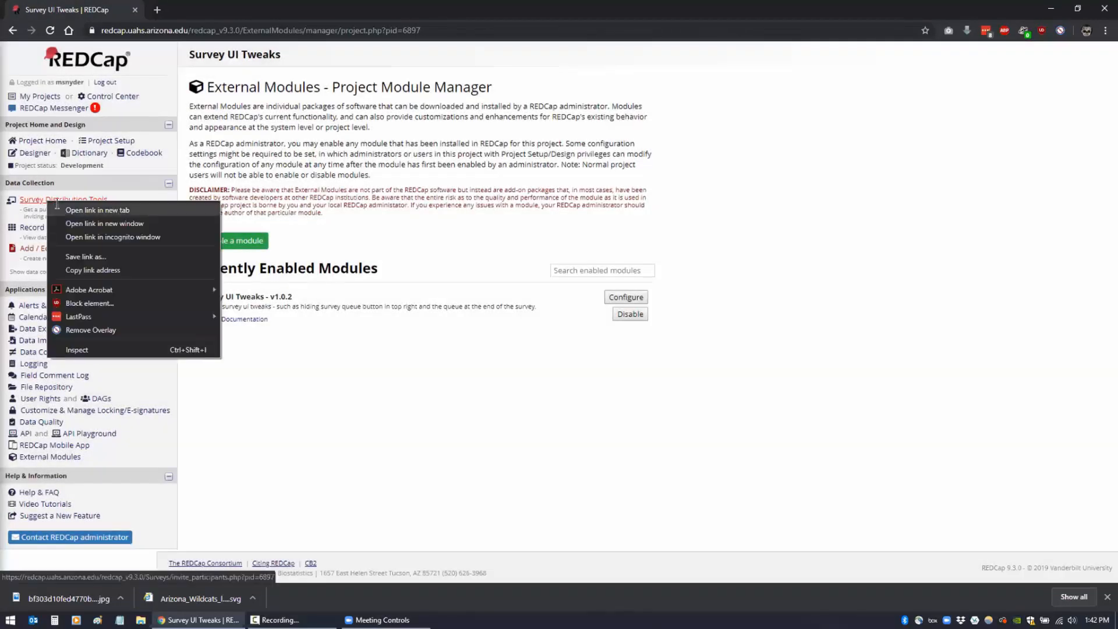
left_click(58, 210)
key("ctrl+Tab")
left_click(231, 325)
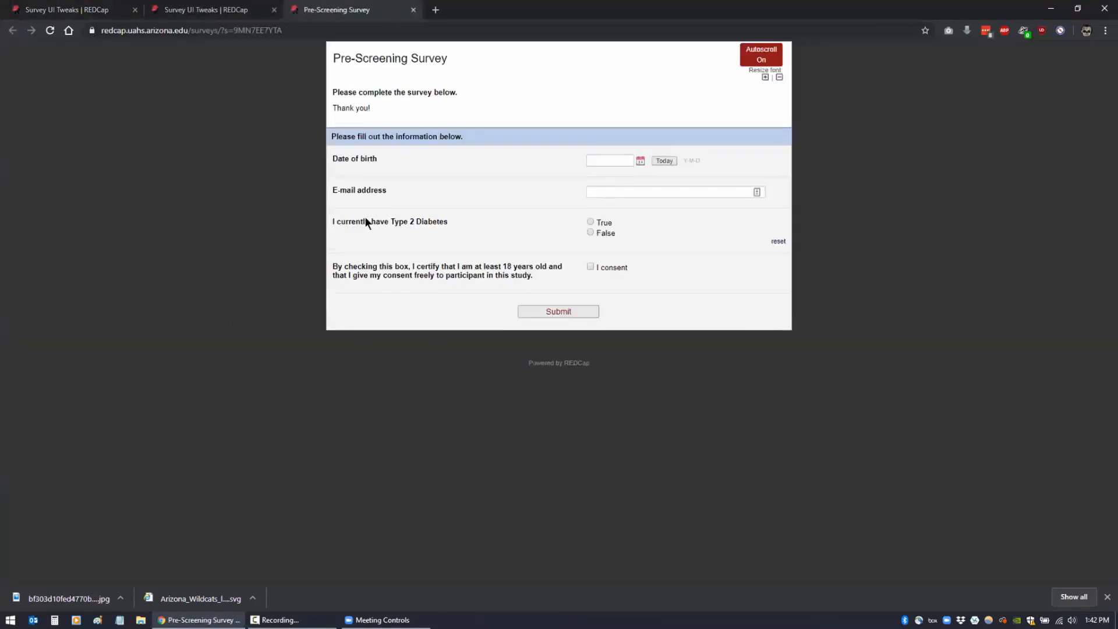
left_click_drag(748, 70, 779, 73)
left_click(579, 103)
left_click(201, 12)
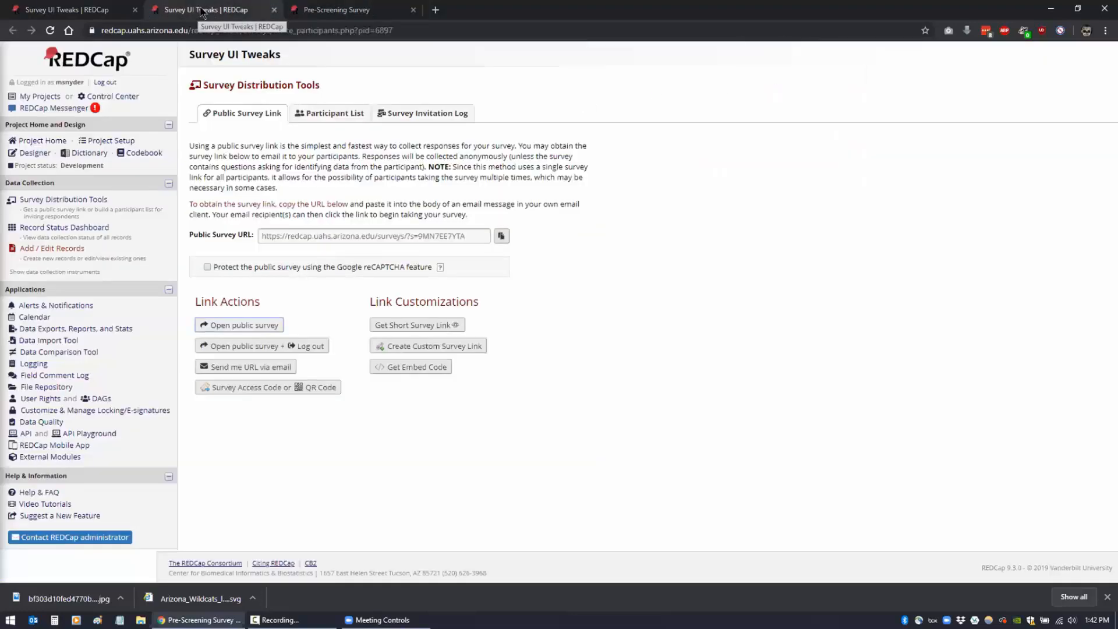
left_click(273, 10)
- Enable hiding the font resize option for all surveys, save the configuration, and reload the Pre-Screening Survey to check it
left_click(76, 10)
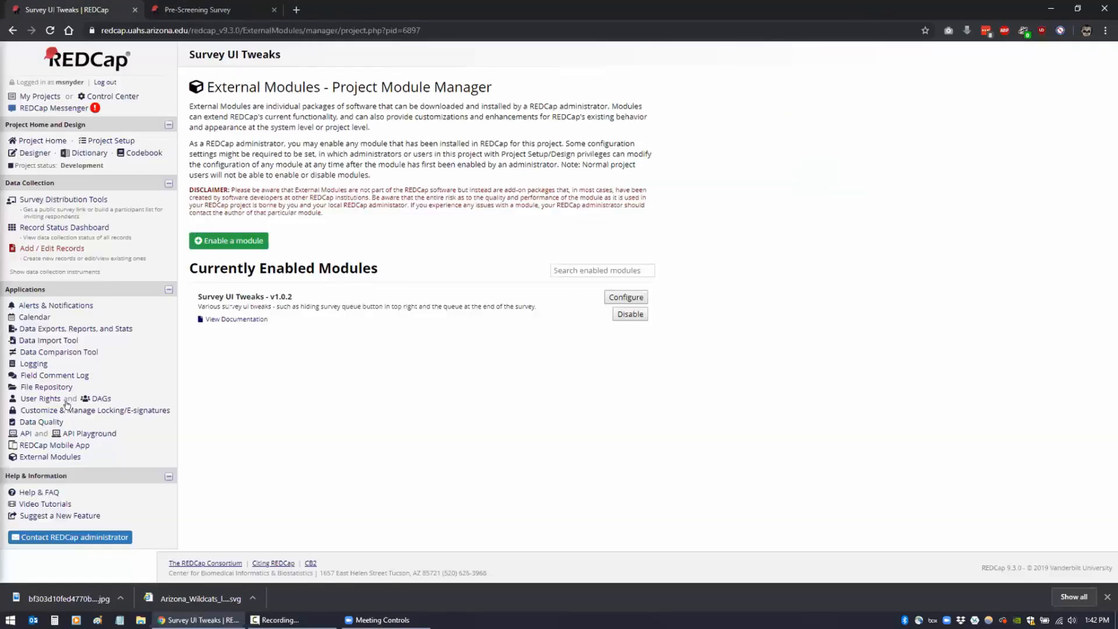
left_click(610, 295)
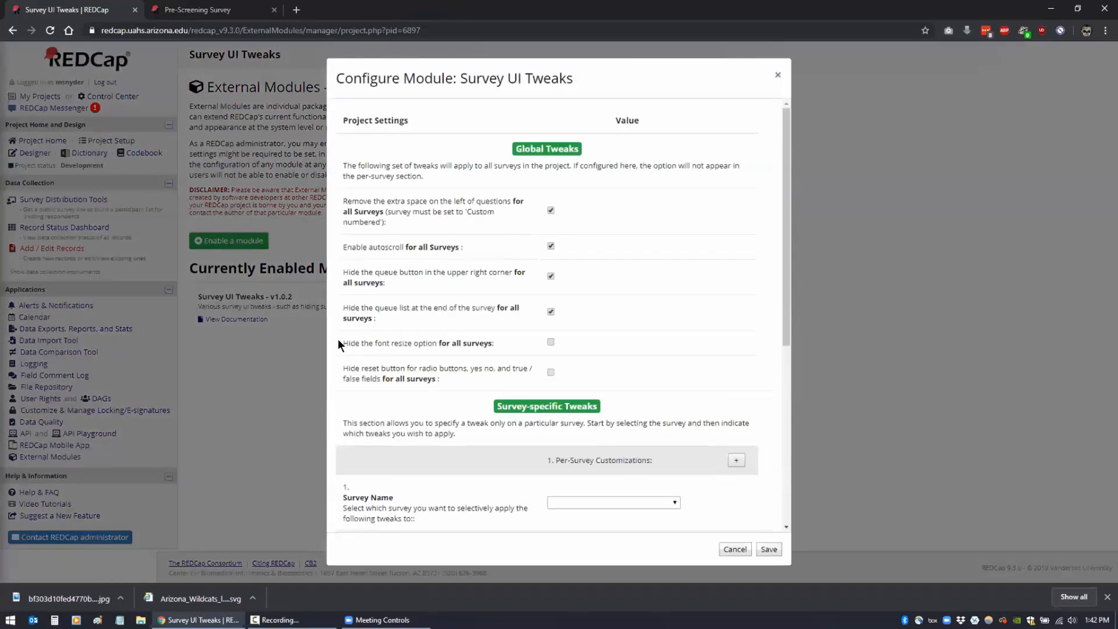
left_click_drag(337, 339, 474, 339)
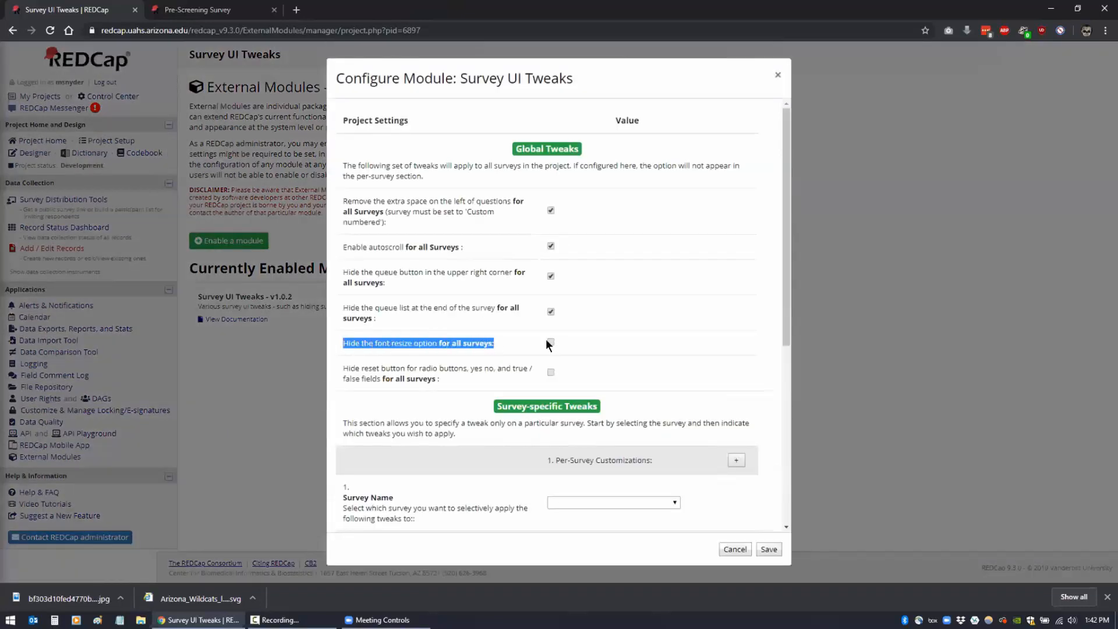
left_click(767, 548)
left_click(198, 10)
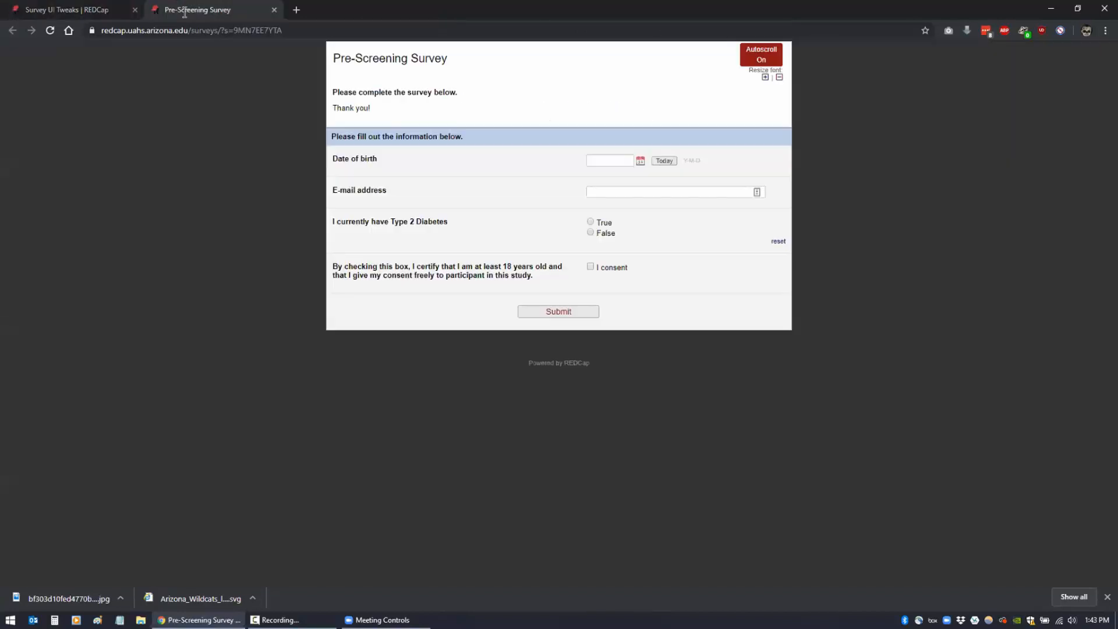
left_click(49, 30)
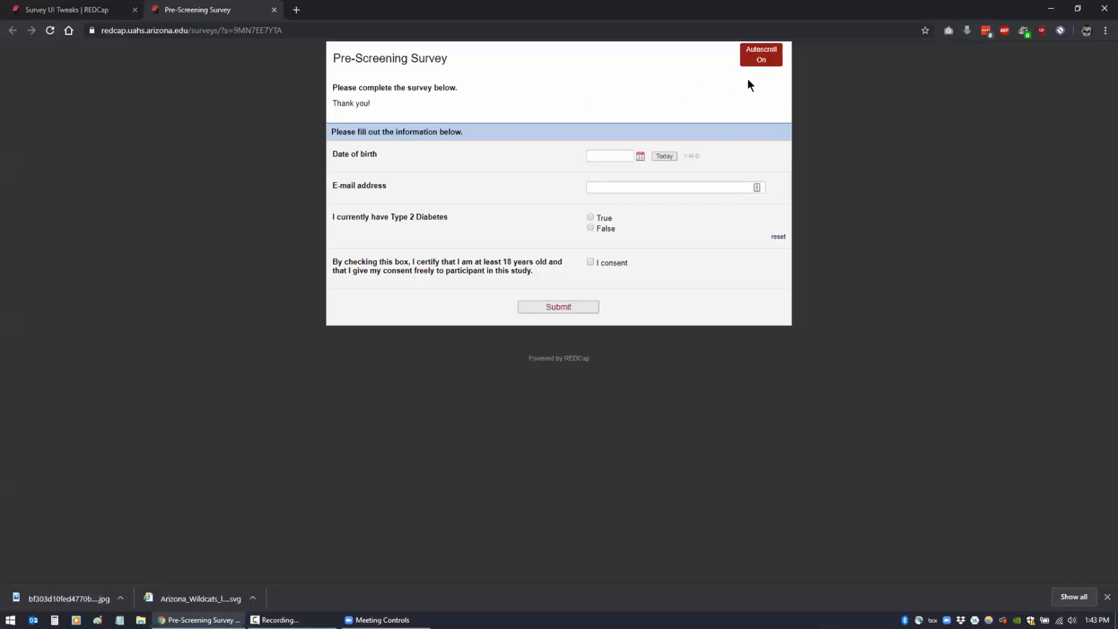
left_click(56, 11)
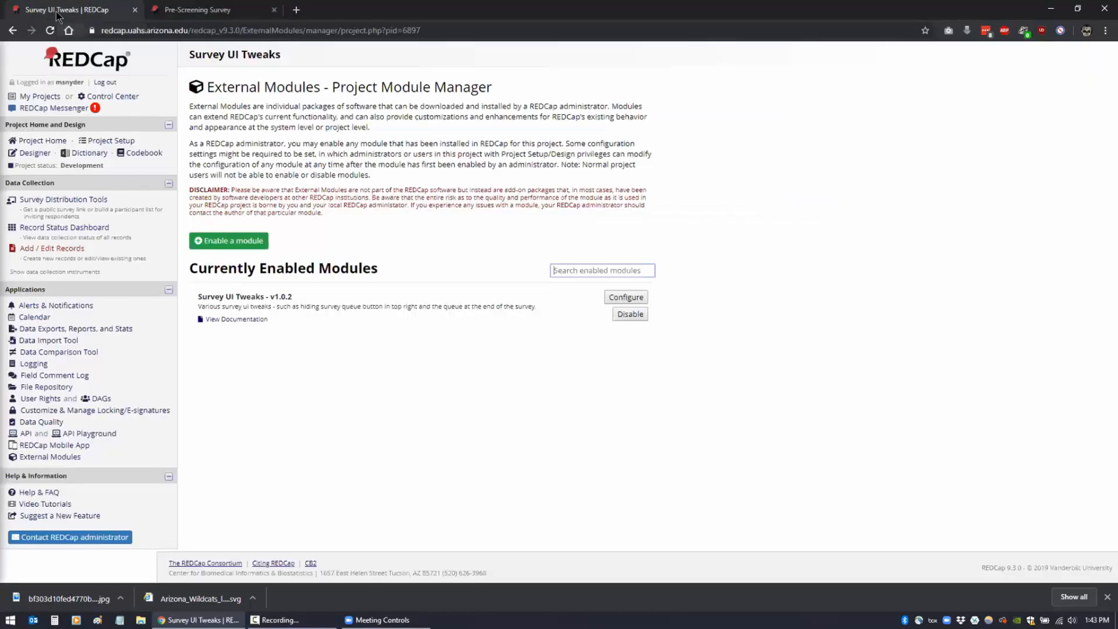
left_click(70, 457)
left_click(634, 295)
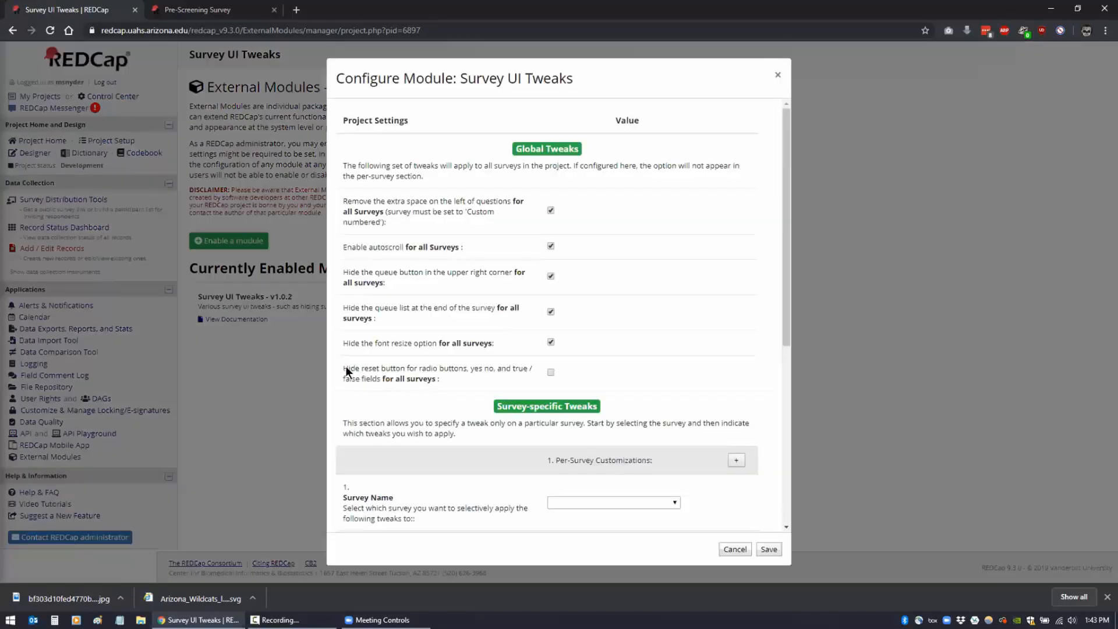
left_click_drag(443, 373, 358, 366)
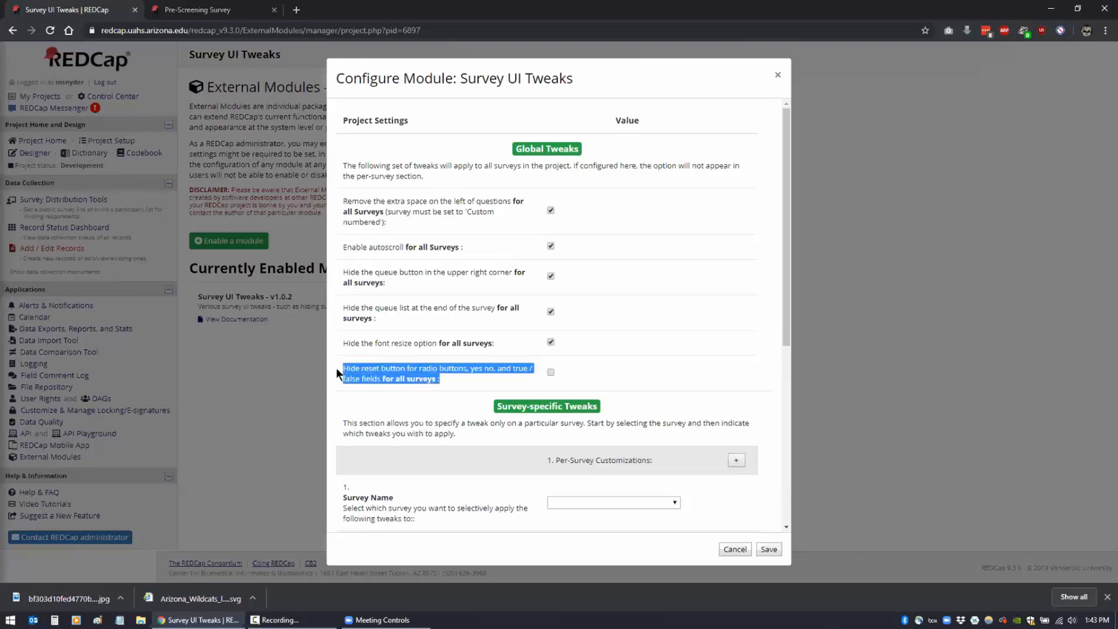
left_click(550, 371)
left_click(733, 549)
- Examine the reset link in the Pre-Screening Survey, answer False to the Type 2 Diabetes question, and submit the survey
left_click(184, 11)
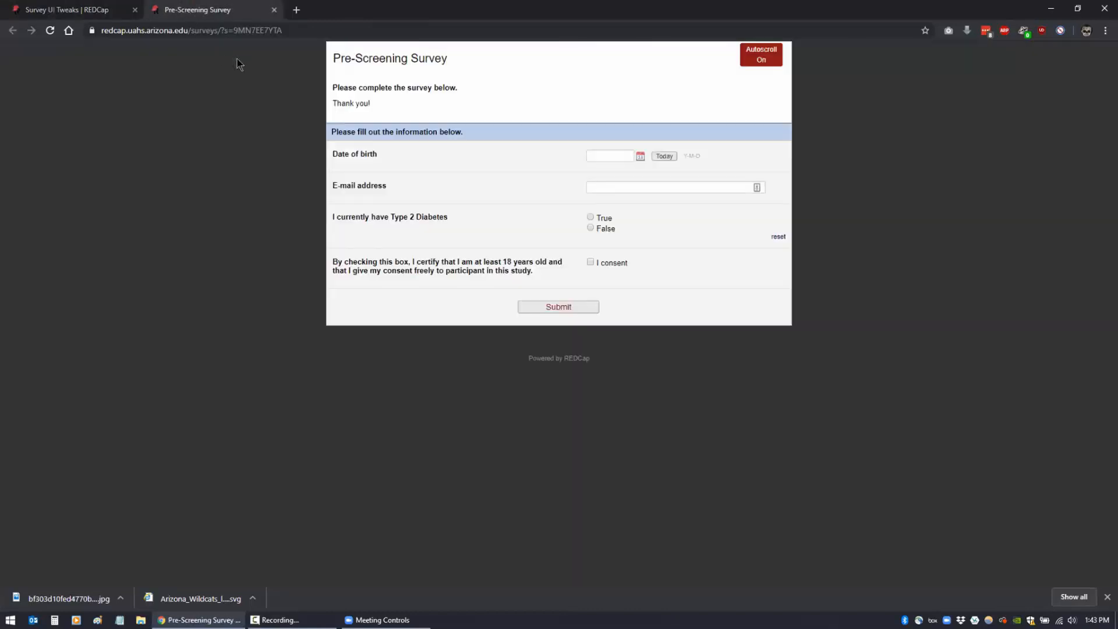
left_click_drag(771, 233, 783, 235)
left_click(591, 228)
left_click(545, 306)
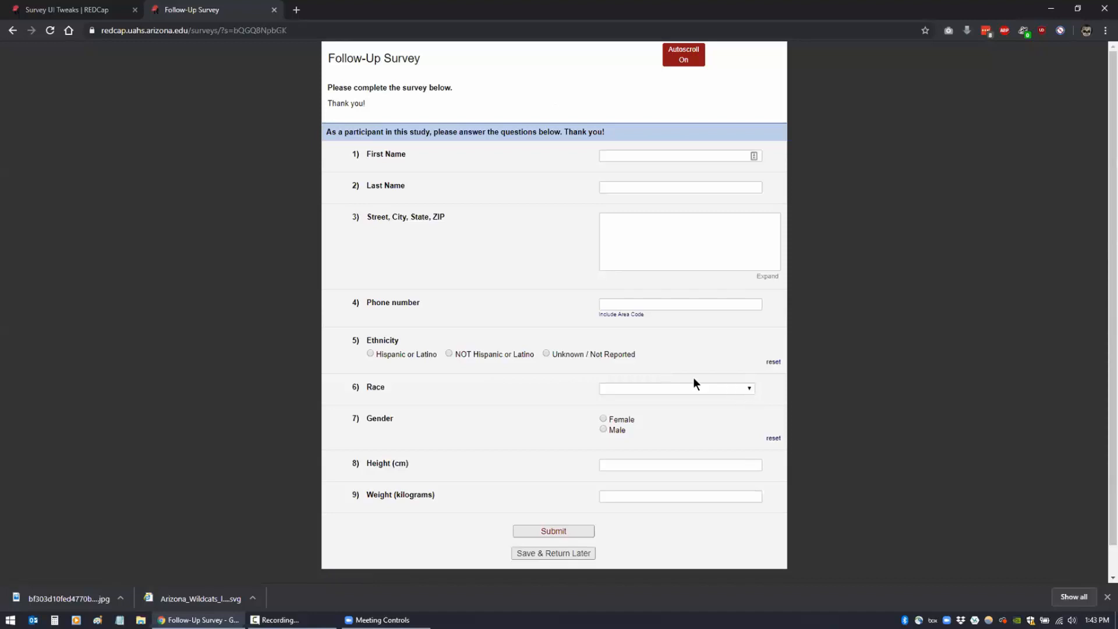
- Enable hiding the reset button for radio, yes/no and true/false fields for all surveys, save, and reload the Follow-Up Survey
left_click(63, 11)
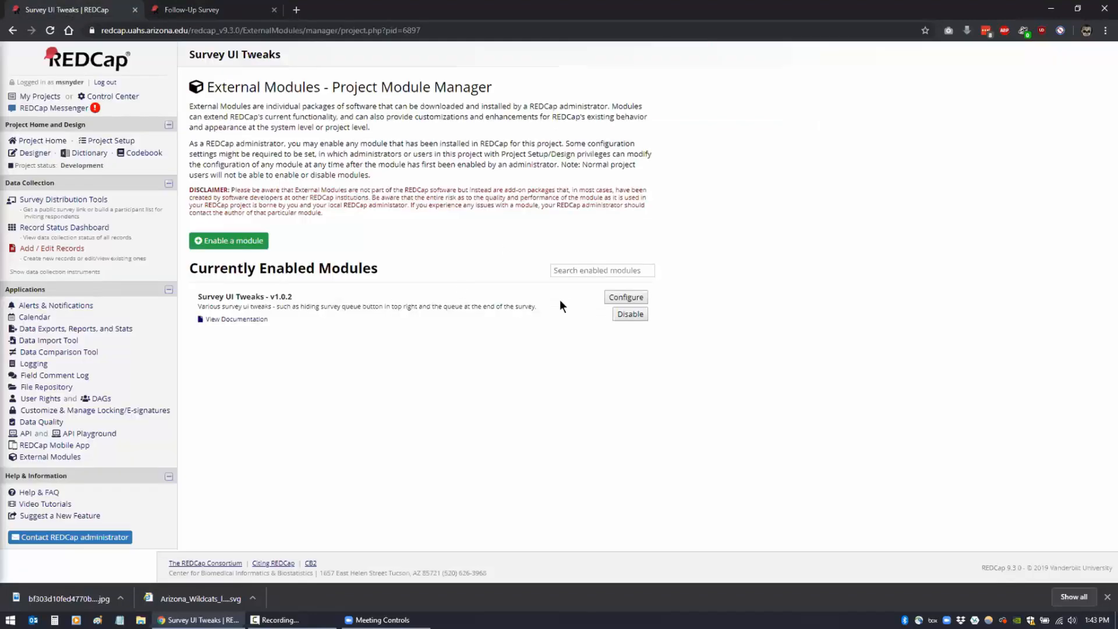
left_click(626, 297)
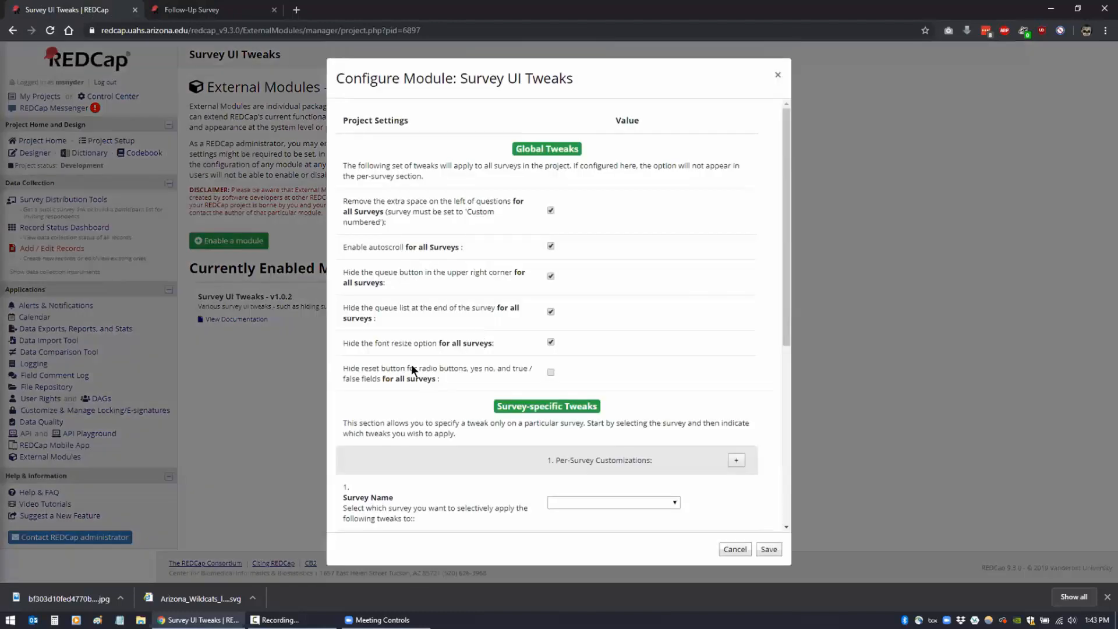
left_click(549, 372)
left_click(769, 550)
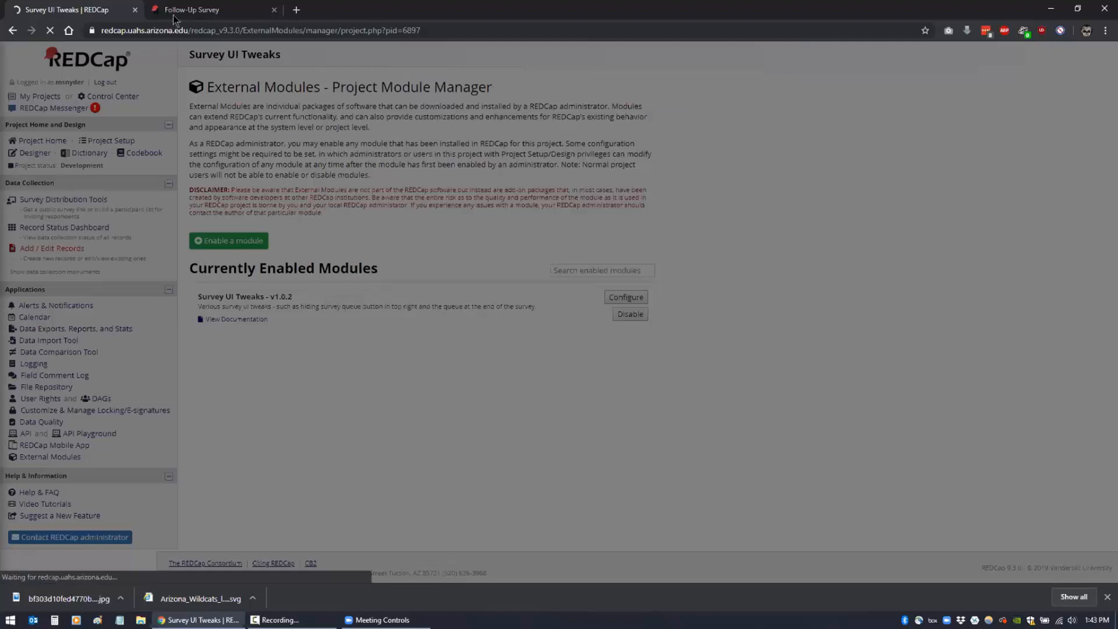
left_click(173, 15)
left_click(50, 33)
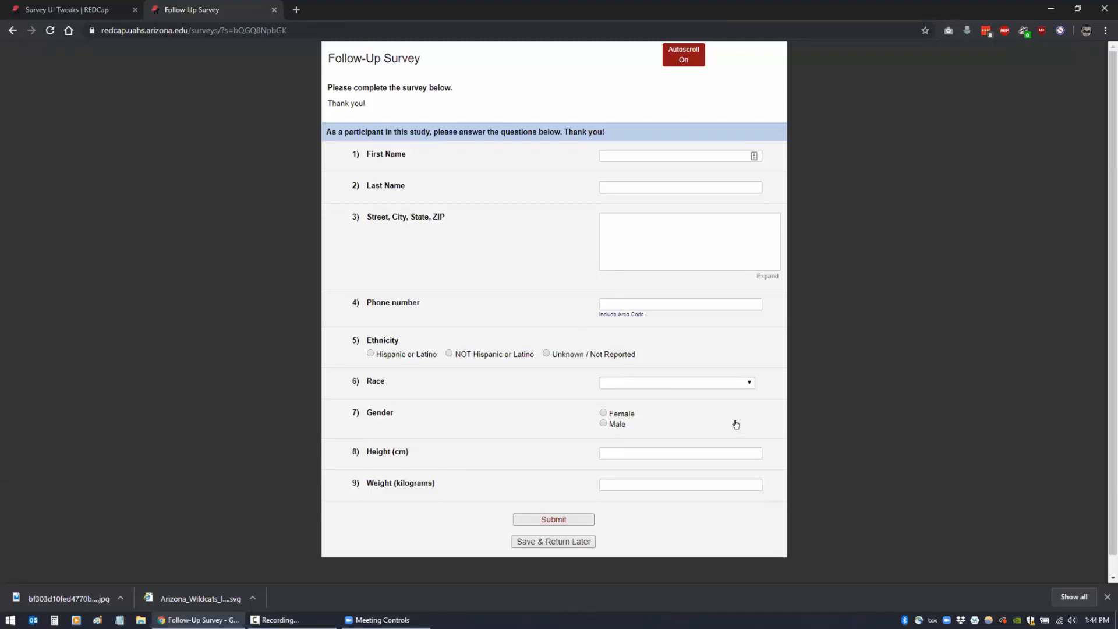
- Try switching the Ethnicity answer between Hispanic or Latino and NOT Hispanic or Latino, leaving Hispanic or Latino selected
left_click(370, 353)
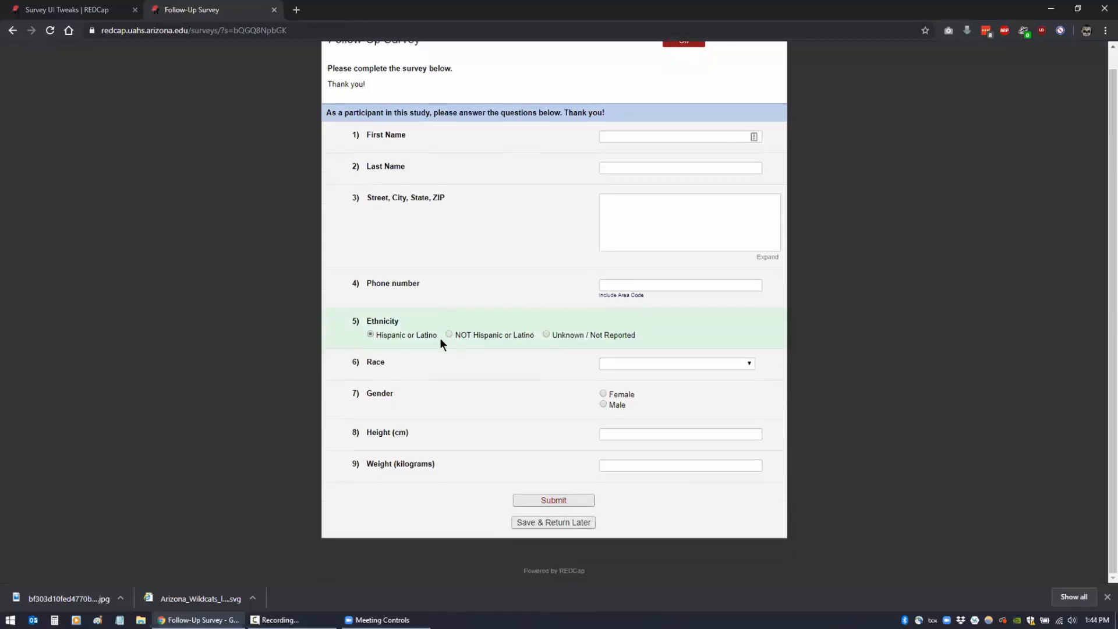
left_click(448, 335)
left_click(368, 332)
- Revisit the module manager page, return to the Follow-Up Survey, and highlight the Ethnicity question with its answer options
left_click(85, 13)
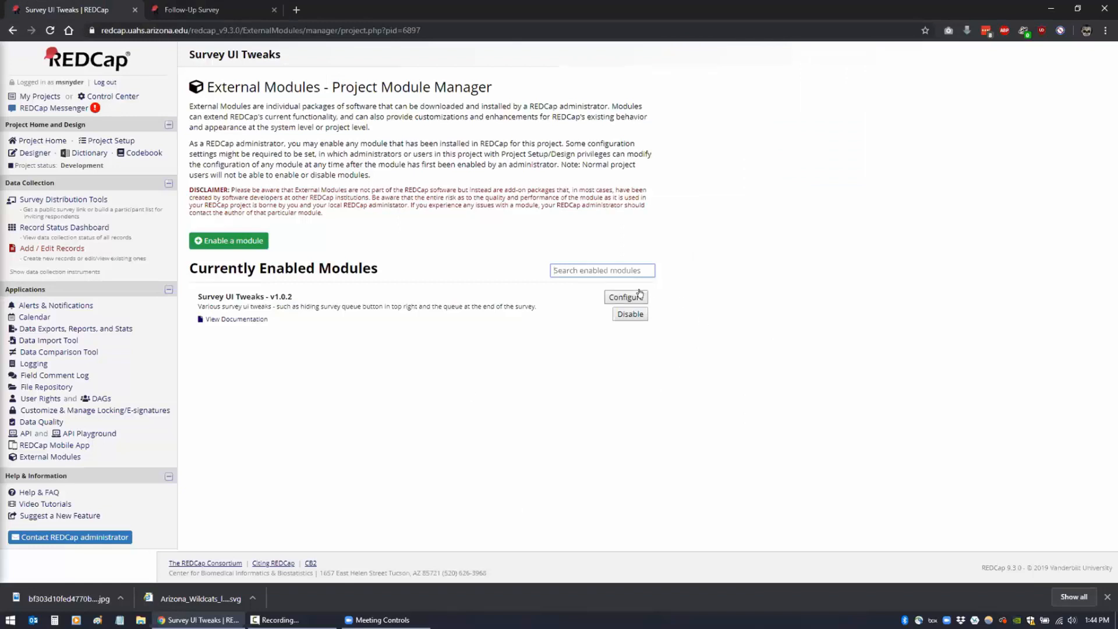
left_click(238, 10)
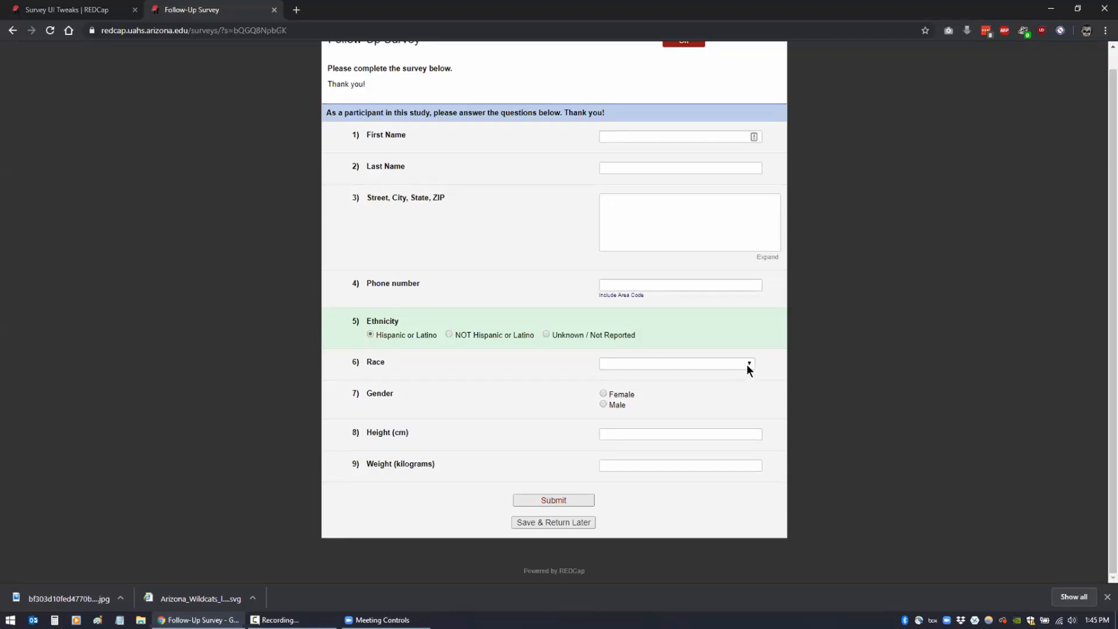
left_click_drag(355, 328, 641, 338)
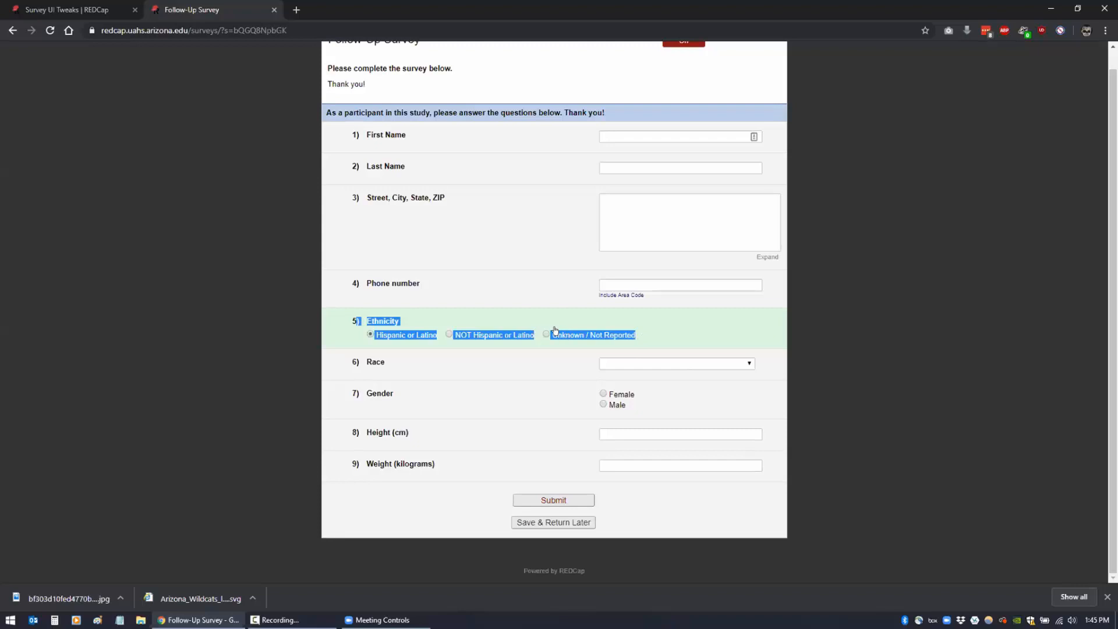
- Change the Ethnicity answer to Unknown / Not Reported, and open the Survey UI Tweaks configuration at its survey-specific section
left_click(648, 330)
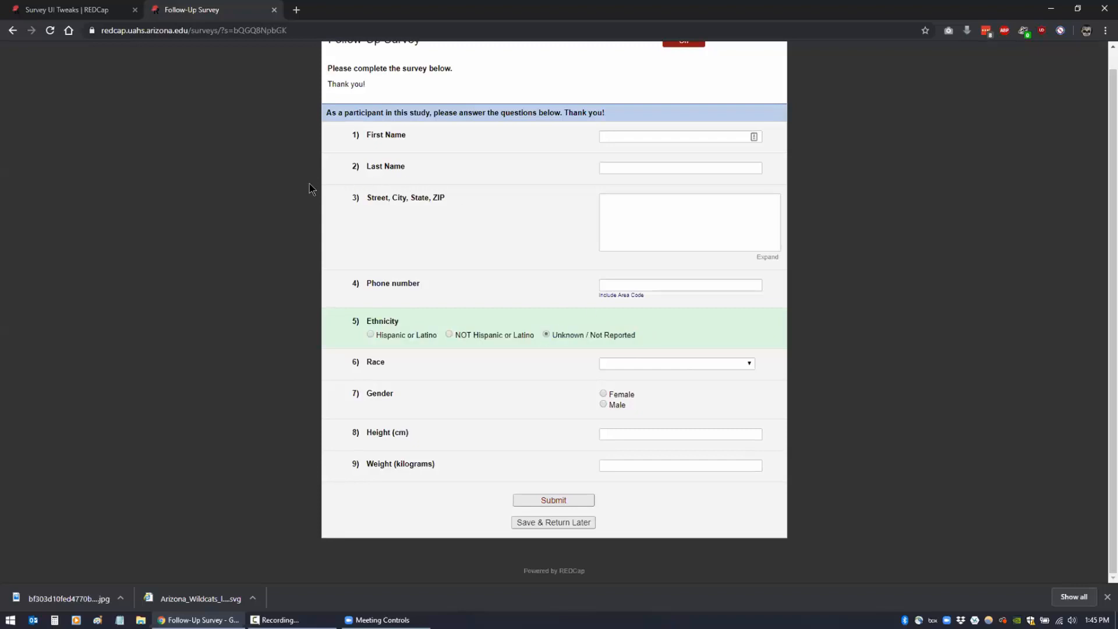
left_click(79, 12)
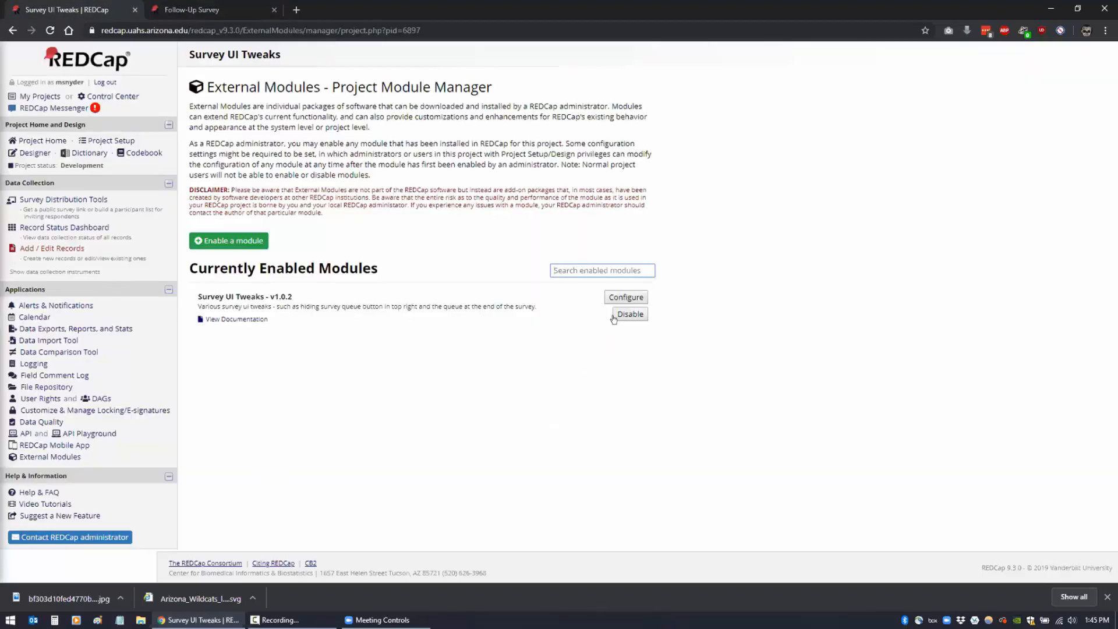
left_click(614, 297)
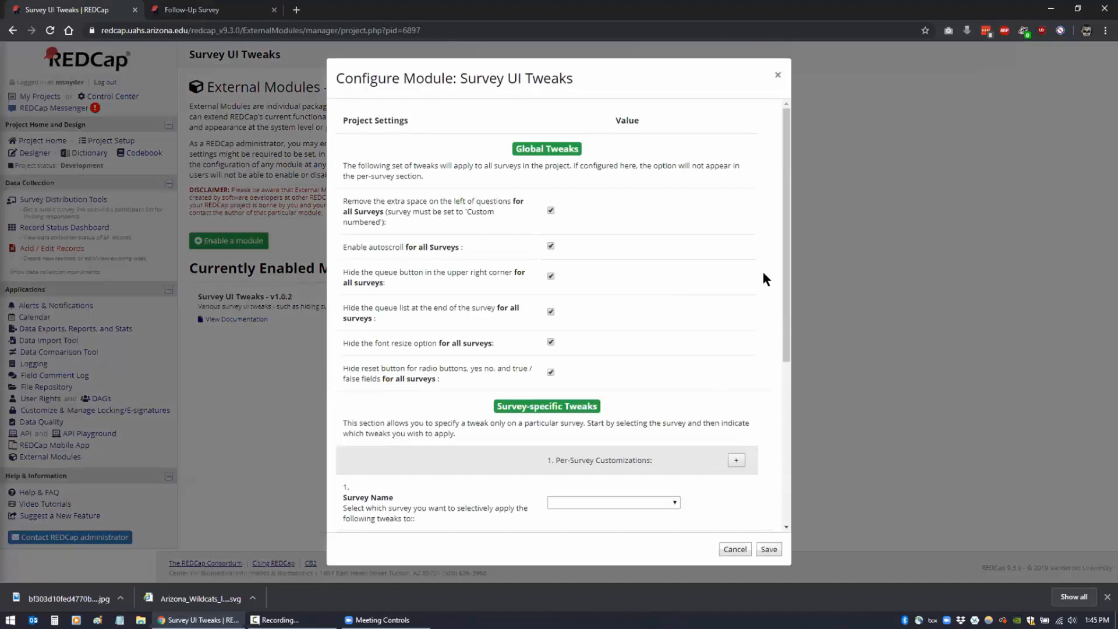
left_click_drag(786, 281, 785, 455)
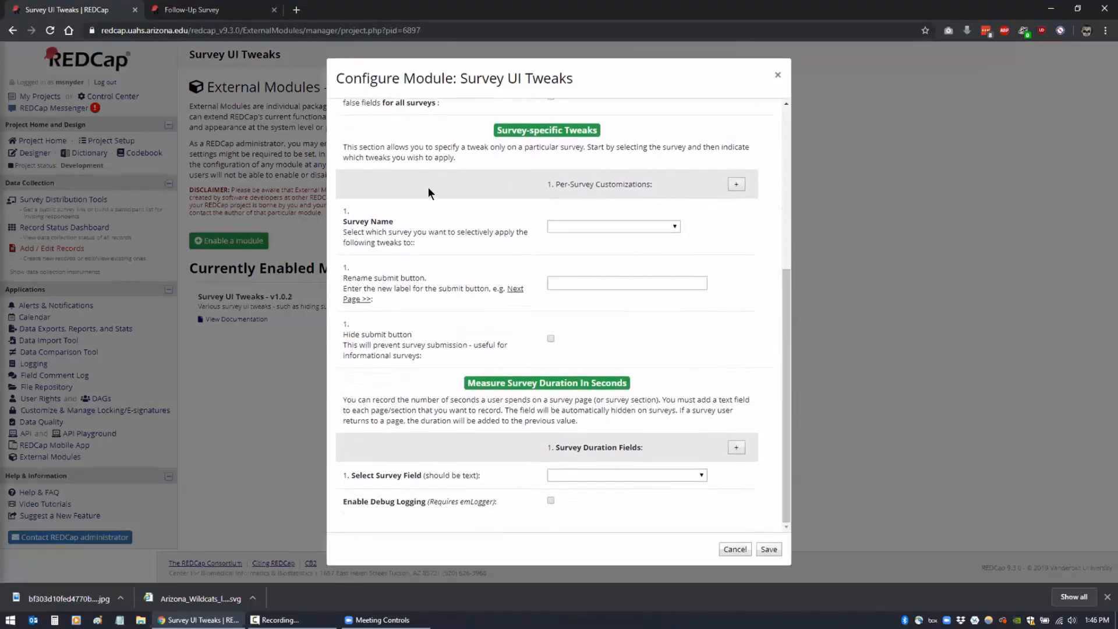
- Select prescreening_survey for the first per-survey customization, and add a second customization block to examine its options
left_click(673, 224)
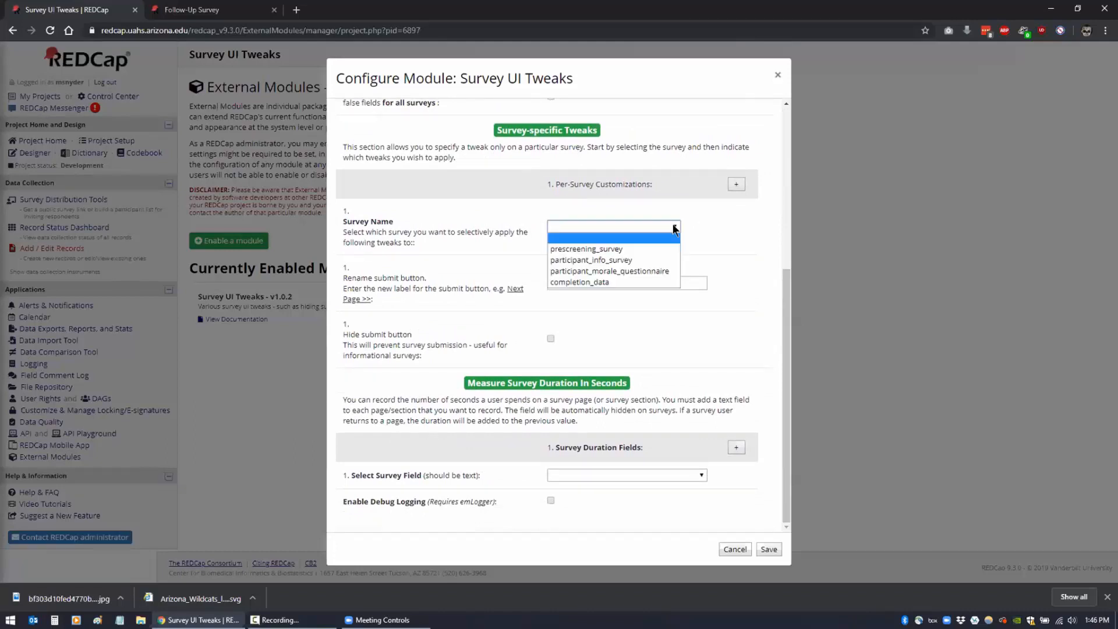
left_click(601, 250)
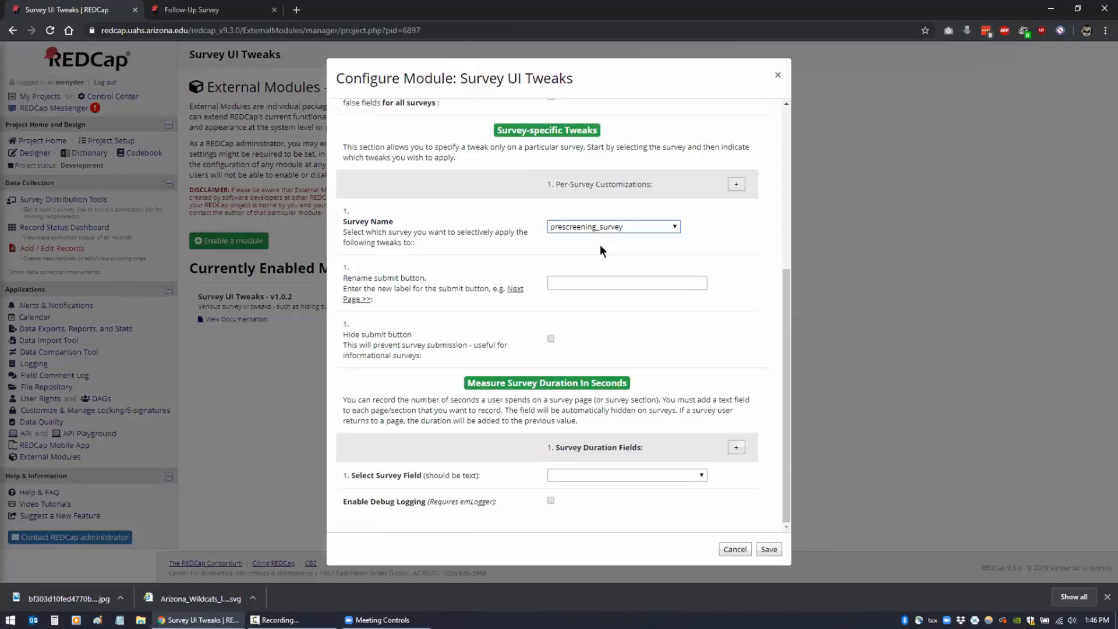
left_click(735, 185)
scroll(487, 288, "down", 3)
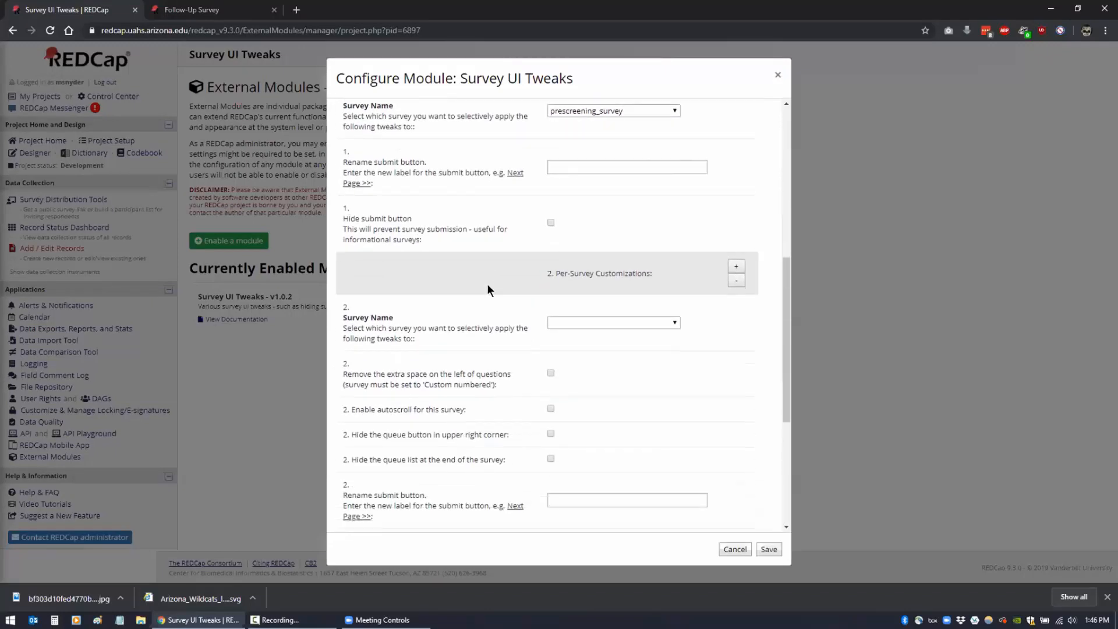
scroll(506, 289, "up", 3)
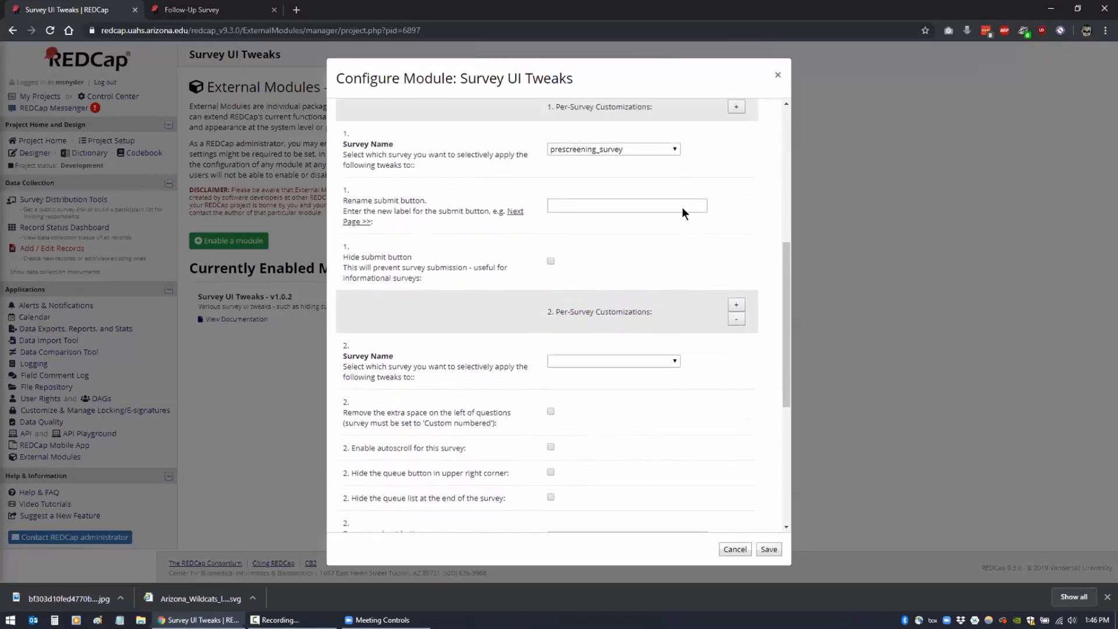
scroll(487, 309, "down", 2)
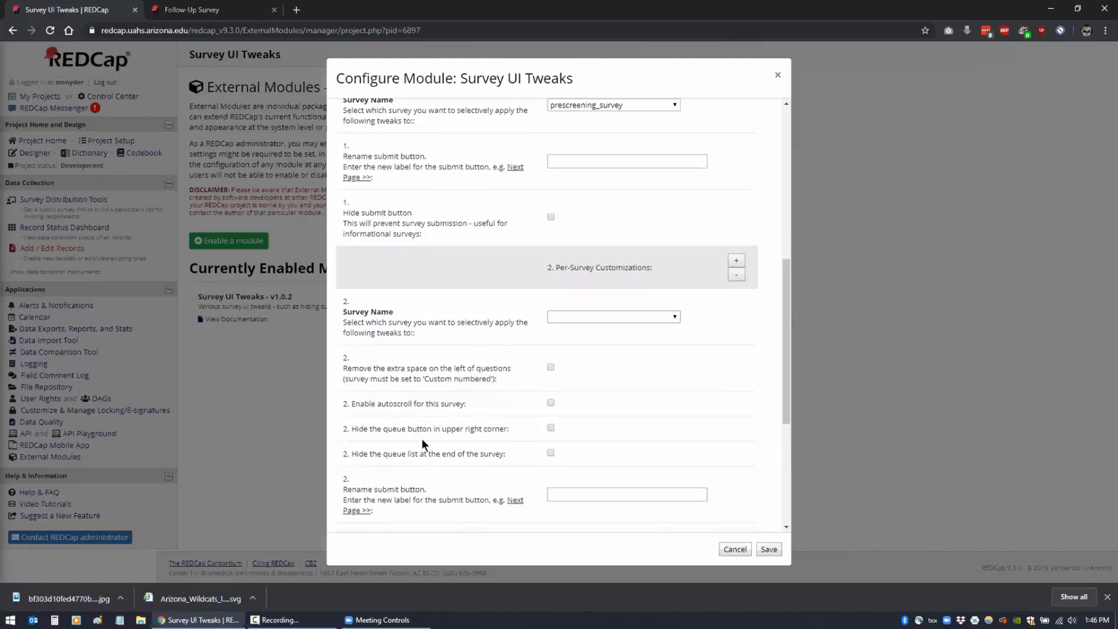
- Remove the second customization block, try adding and removing it once more, and discard the configuration changes
left_click(734, 276)
scroll(736, 250, "up", 1)
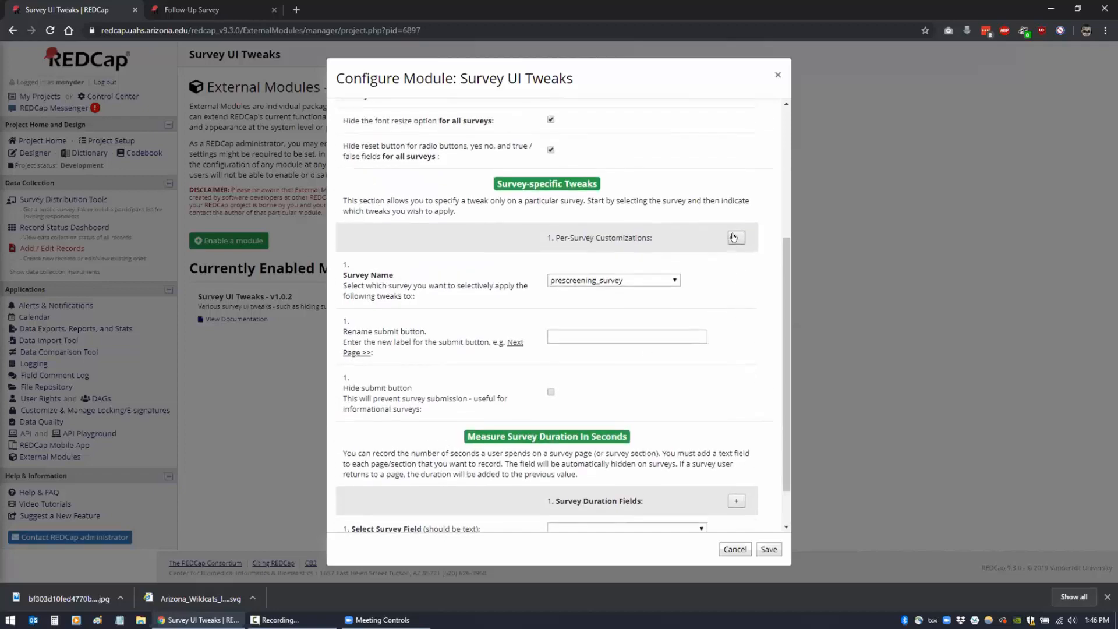
left_click(736, 238)
left_click(736, 450)
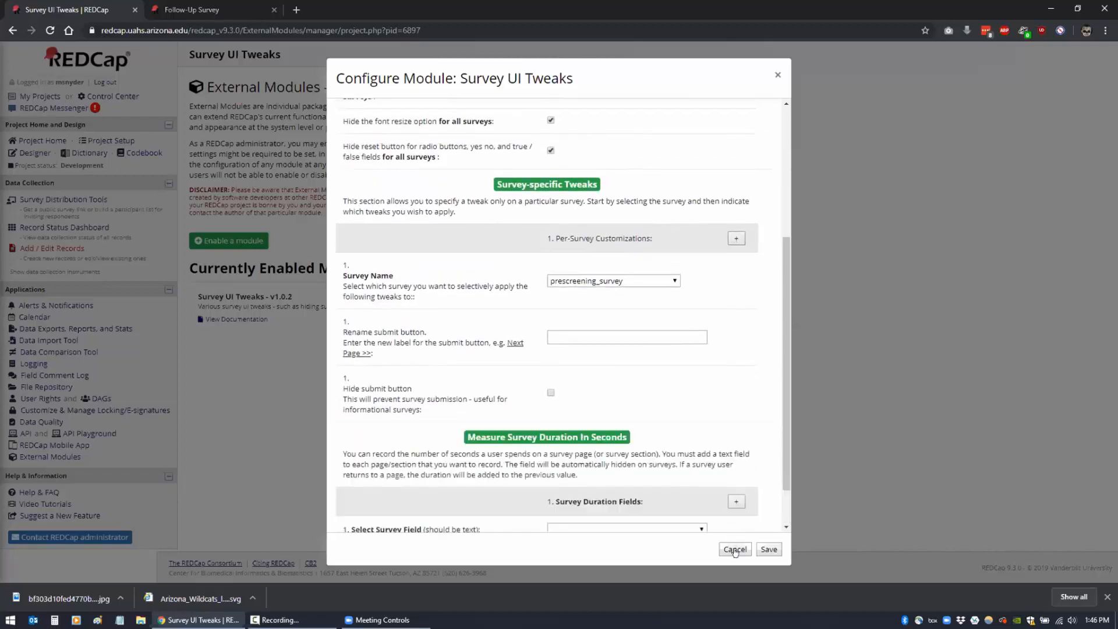
left_click(735, 549)
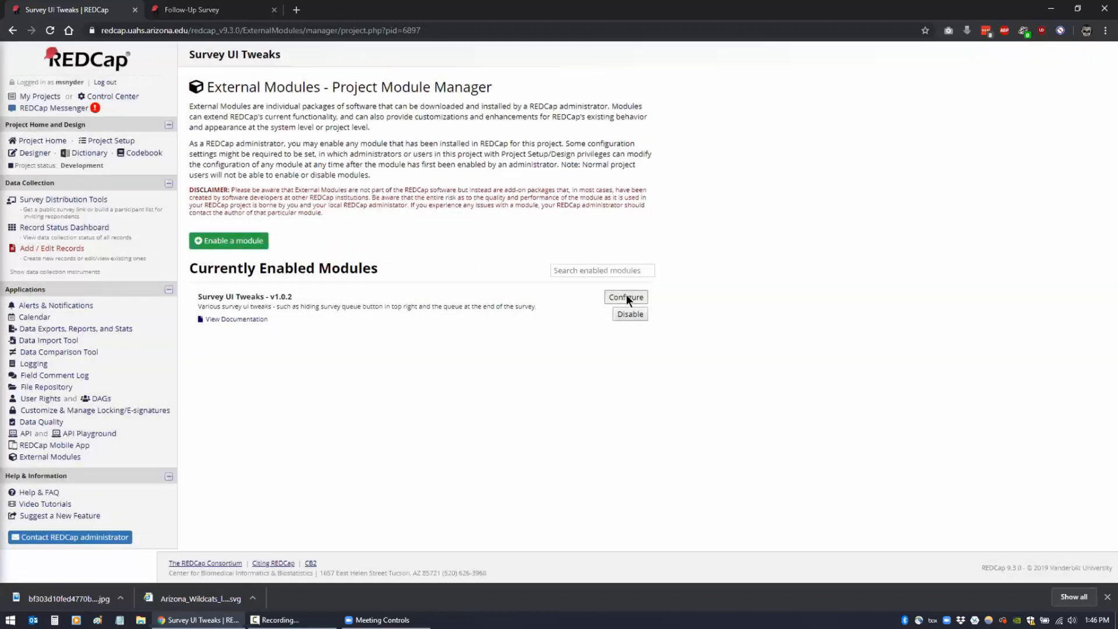
- Reopen the module configuration, clear all six global tweaks, and review the options offered under Survey-specific Tweaks
left_click(626, 297)
left_click(550, 209)
left_click(550, 245)
left_click(550, 276)
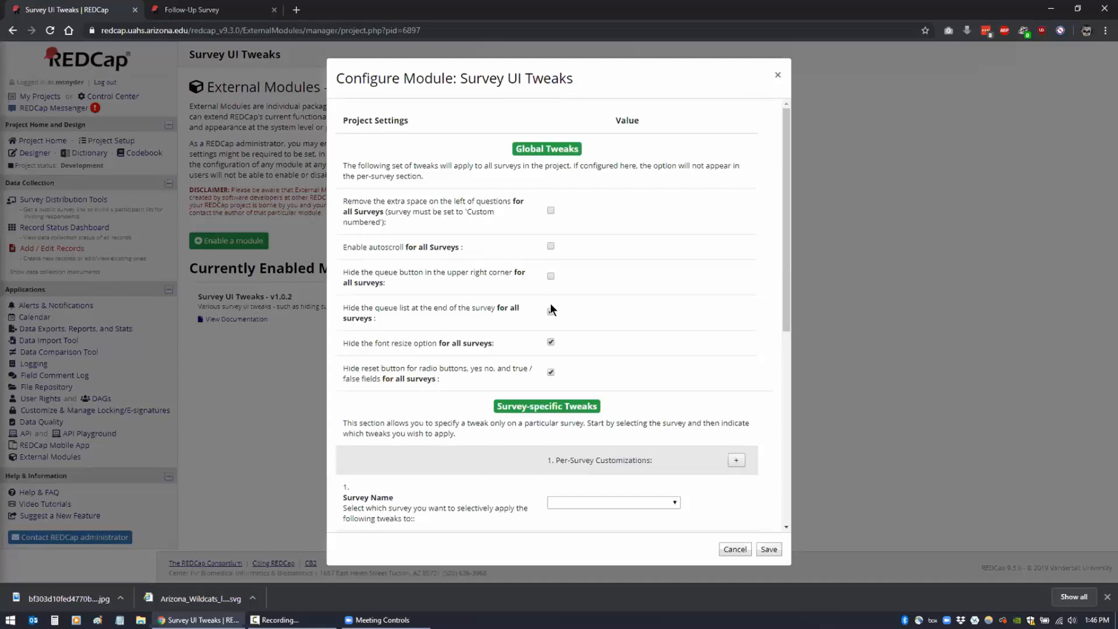
left_click(550, 312)
left_click(550, 342)
left_click(550, 372)
scroll(463, 381, "down", 3)
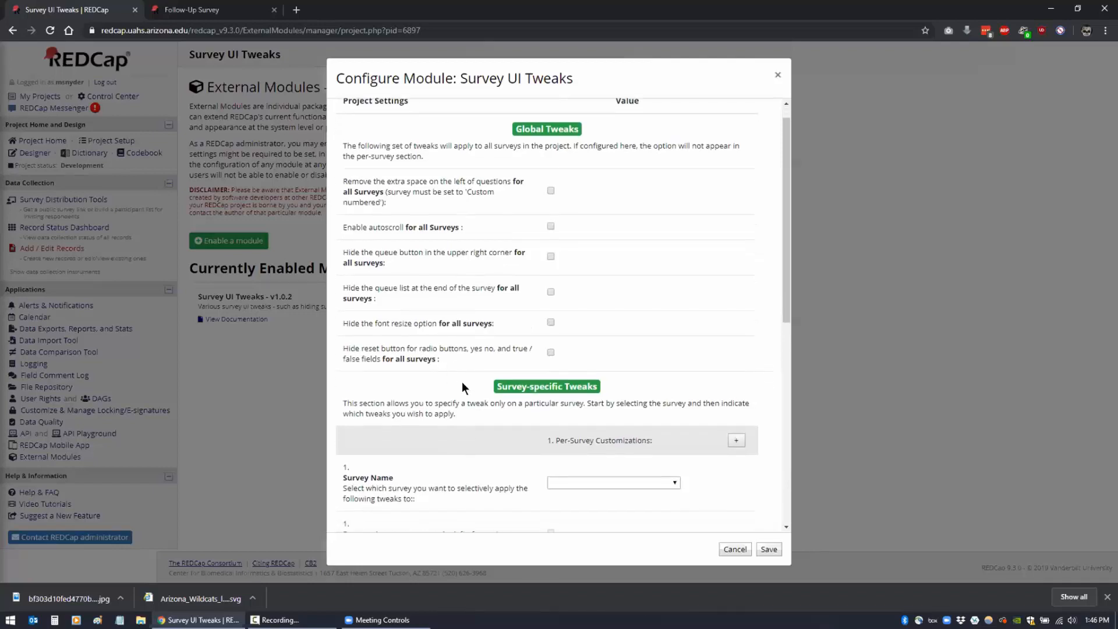
scroll(451, 325, "down", 3)
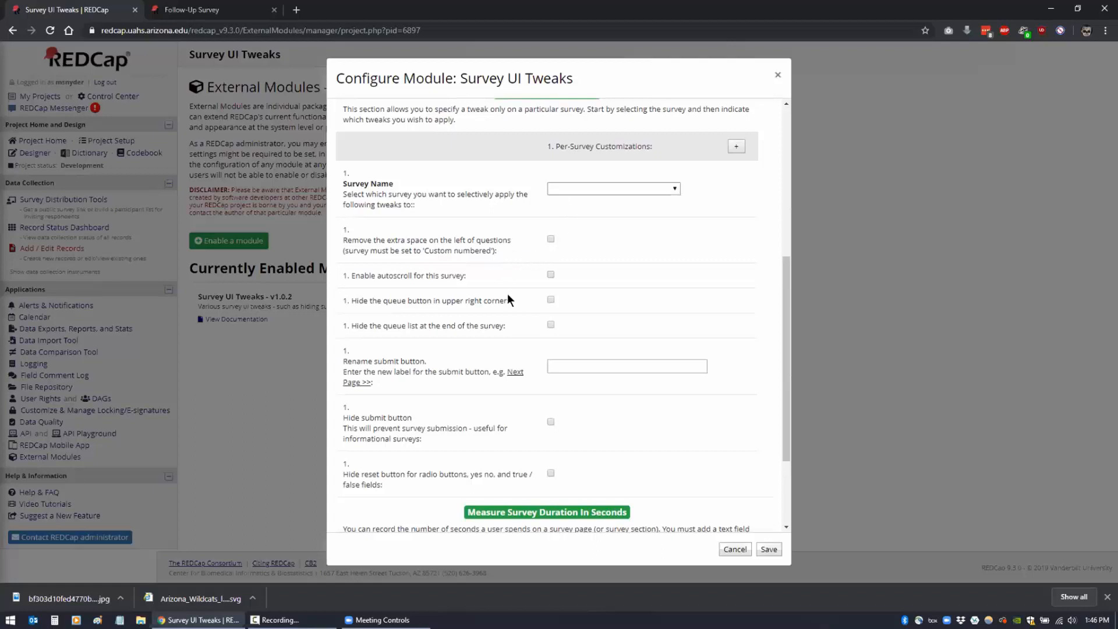
- Enable all six global tweaks for all surveys, from removing the extra space to hiding the reset button
scroll(507, 298, "up", 1)
scroll(544, 171, "up", 4)
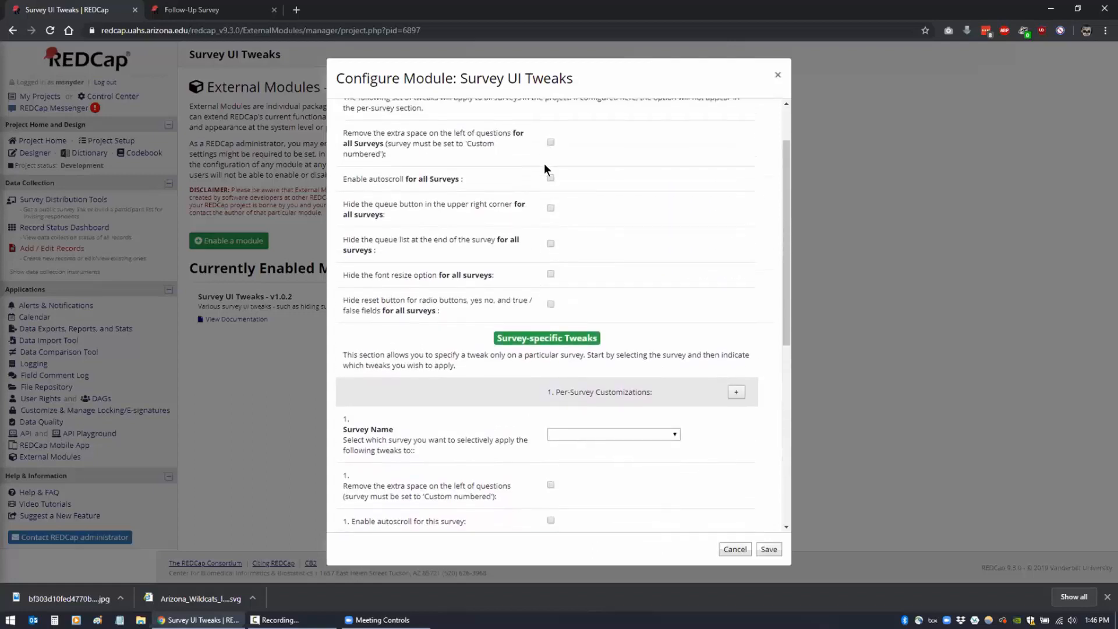
left_click(550, 178)
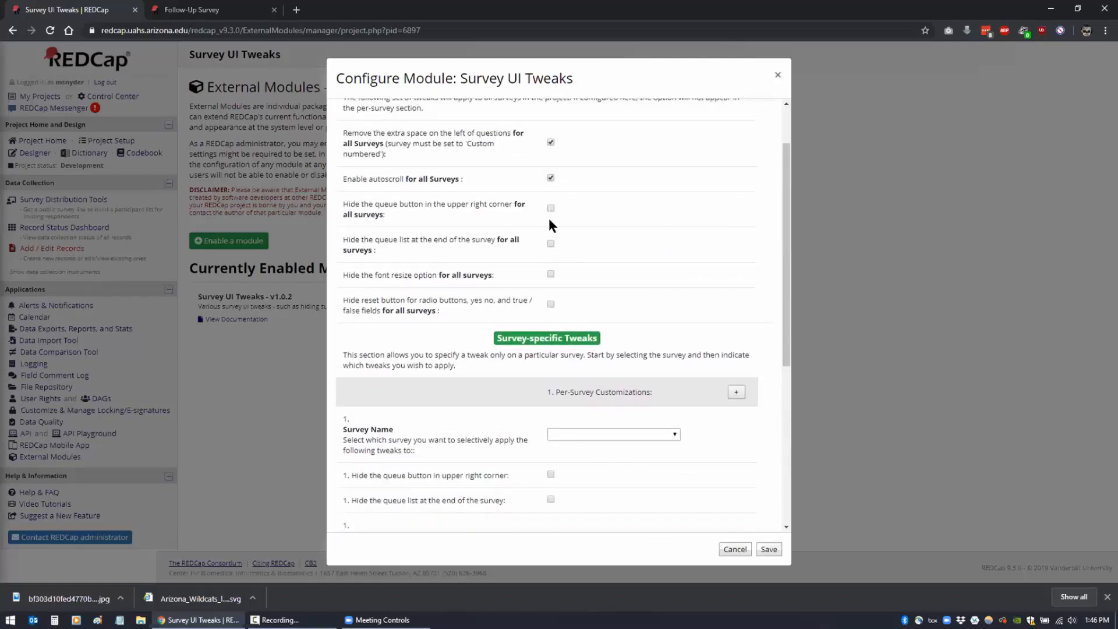
left_click(550, 244)
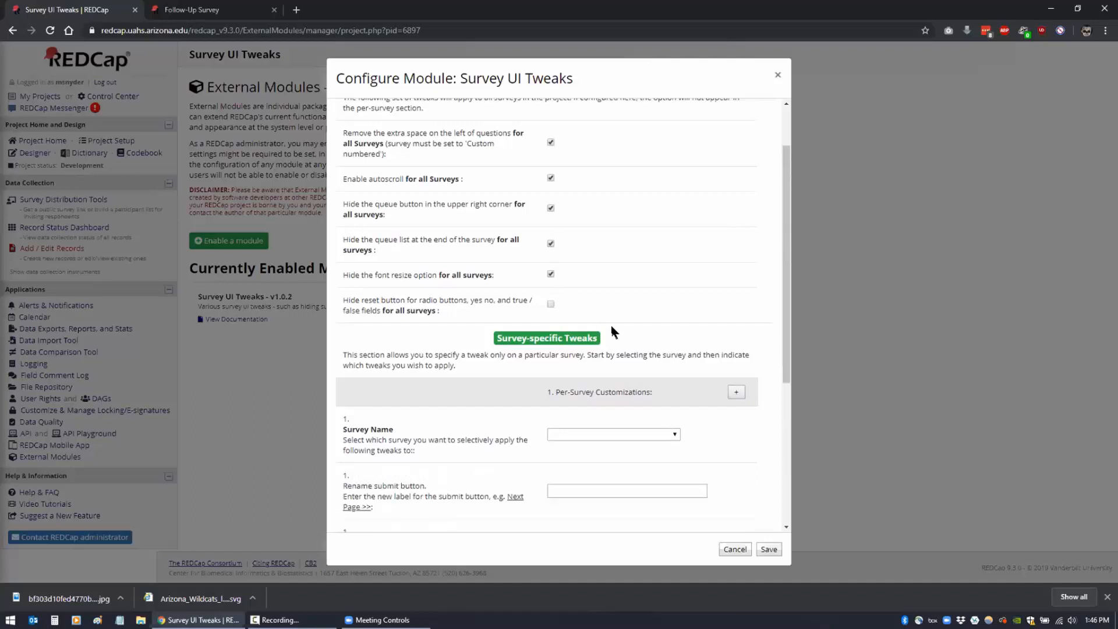
left_click(550, 304)
scroll(543, 252, "down", 1)
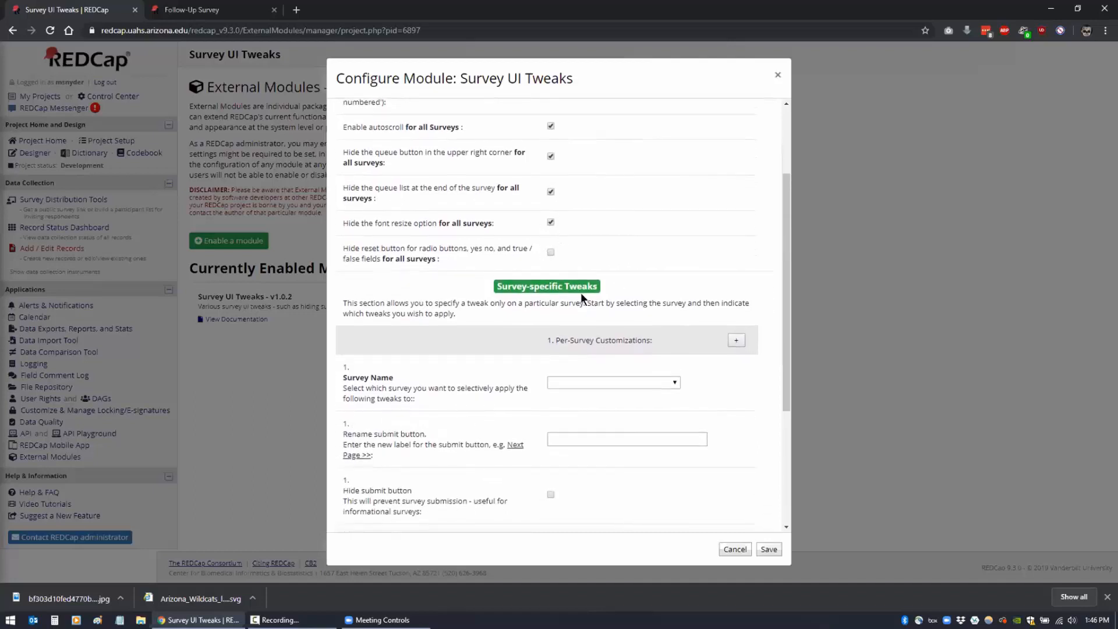
- Choose prescreening_survey for the first per-survey customization and rename its submit button to "Next >>"
scroll(582, 291, "down", 3)
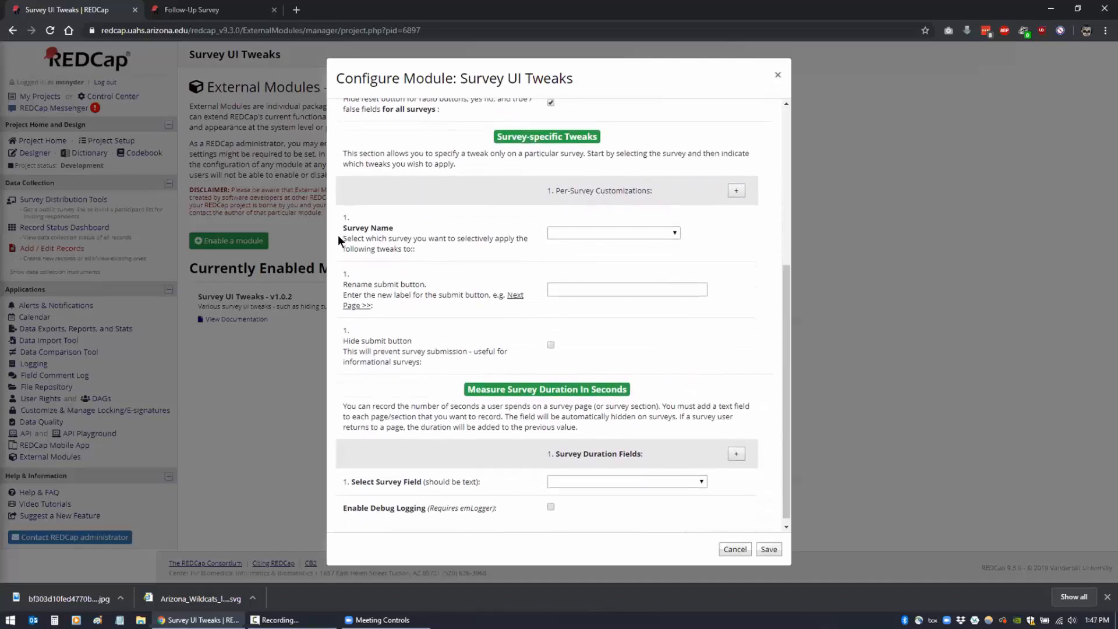
left_click(666, 233)
left_click(602, 252)
left_click_drag(338, 281, 431, 282)
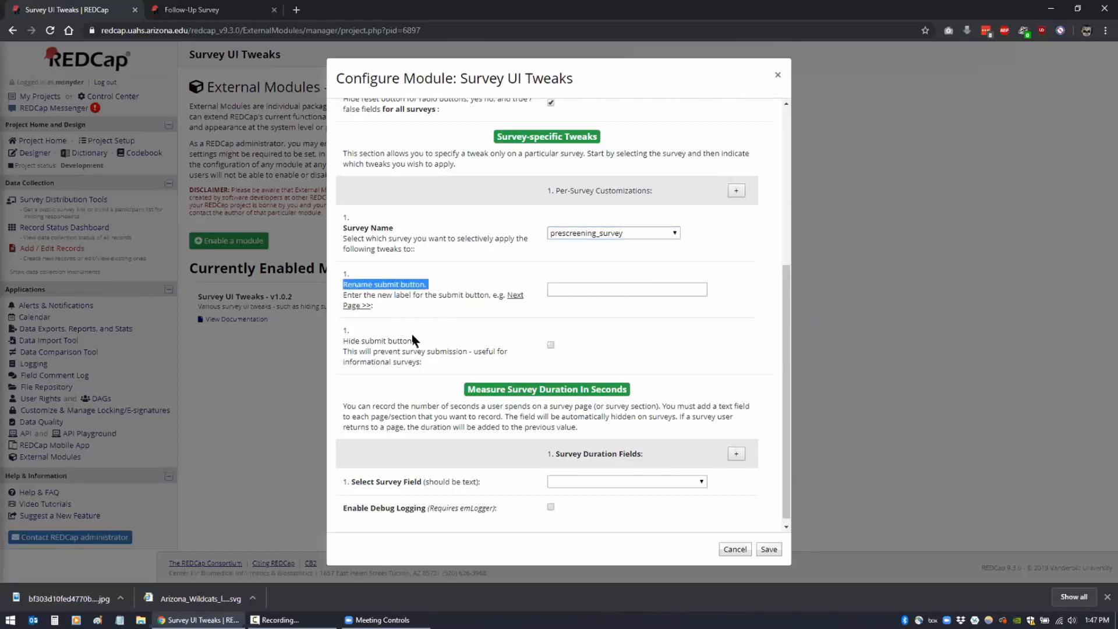
left_click_drag(344, 341, 683, 337)
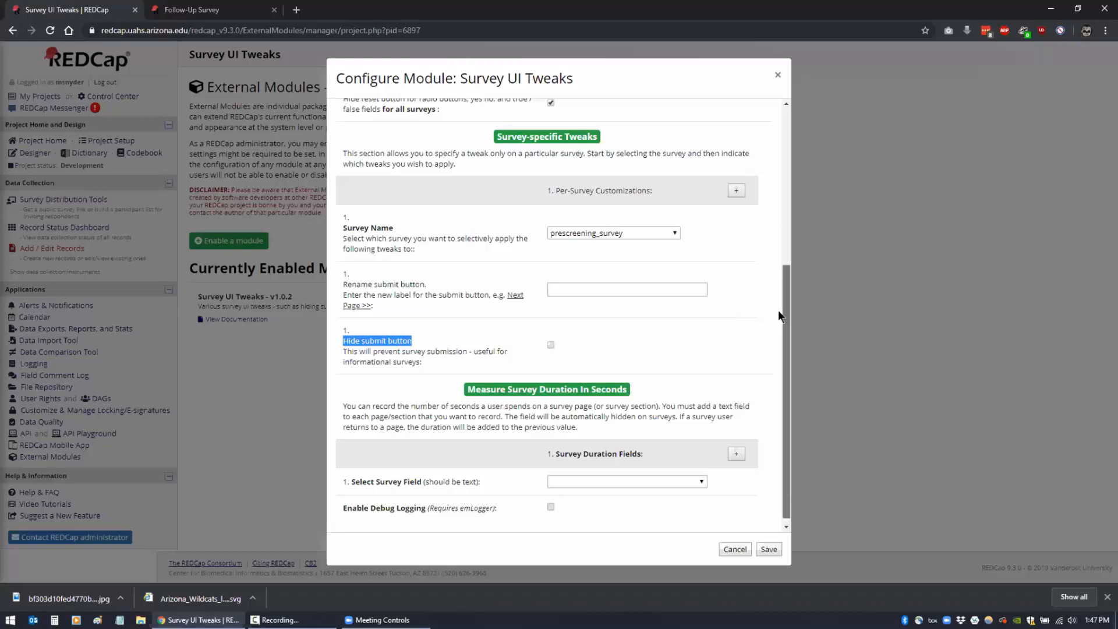
scroll(778, 310, "down", 1)
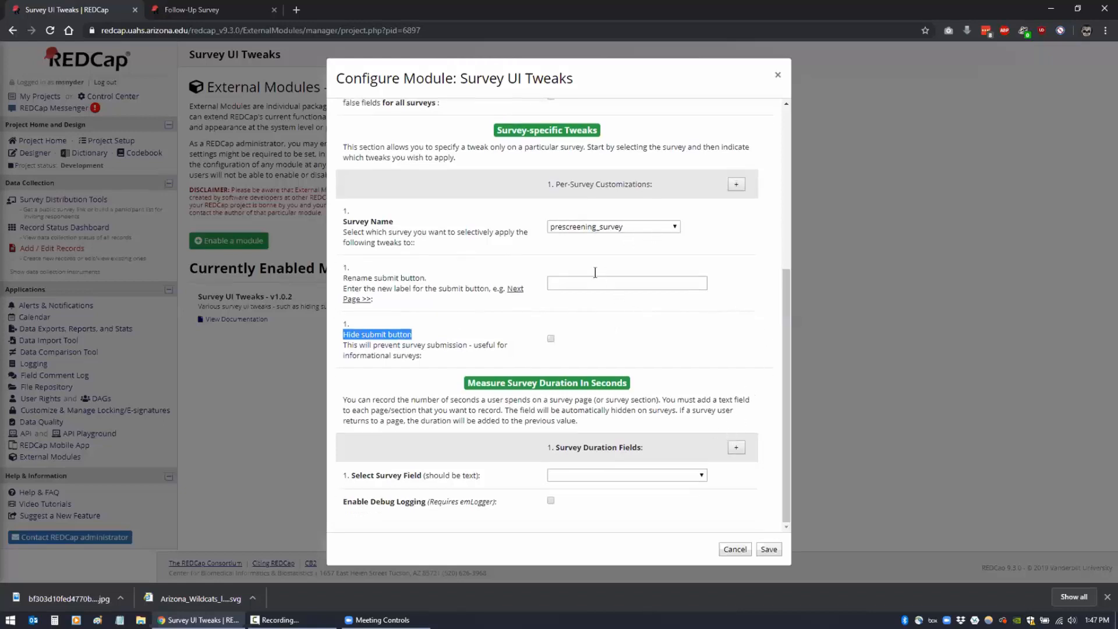
left_click(561, 281)
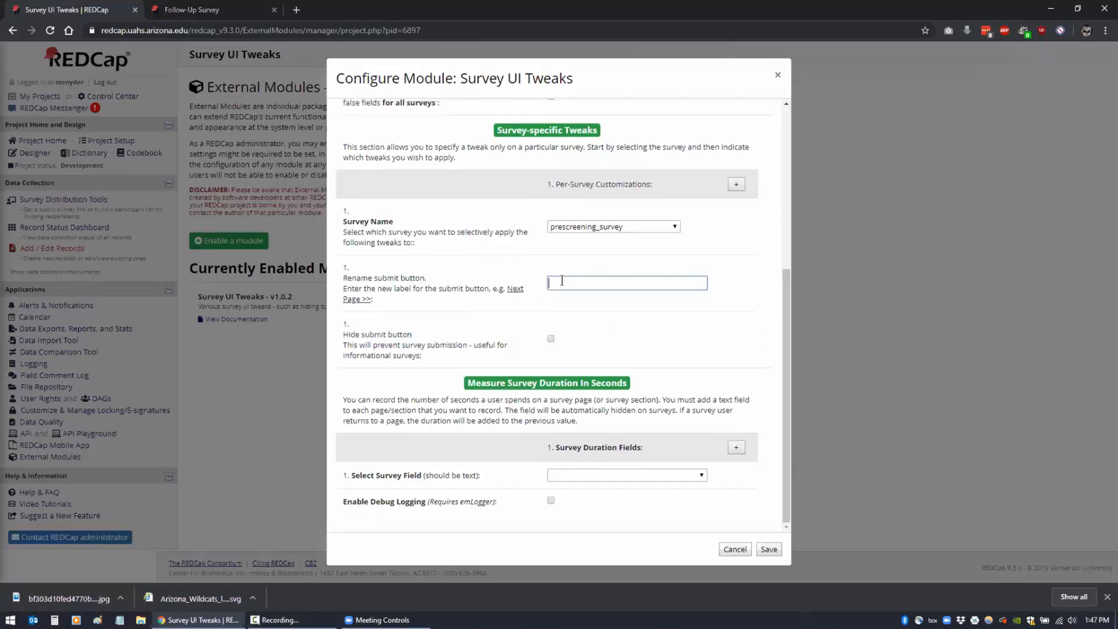
type("Next >>")
- Add a second per-survey customization for participant_info_survey and rename its submit button to "Next >>"
left_click(736, 435)
left_click(736, 182)
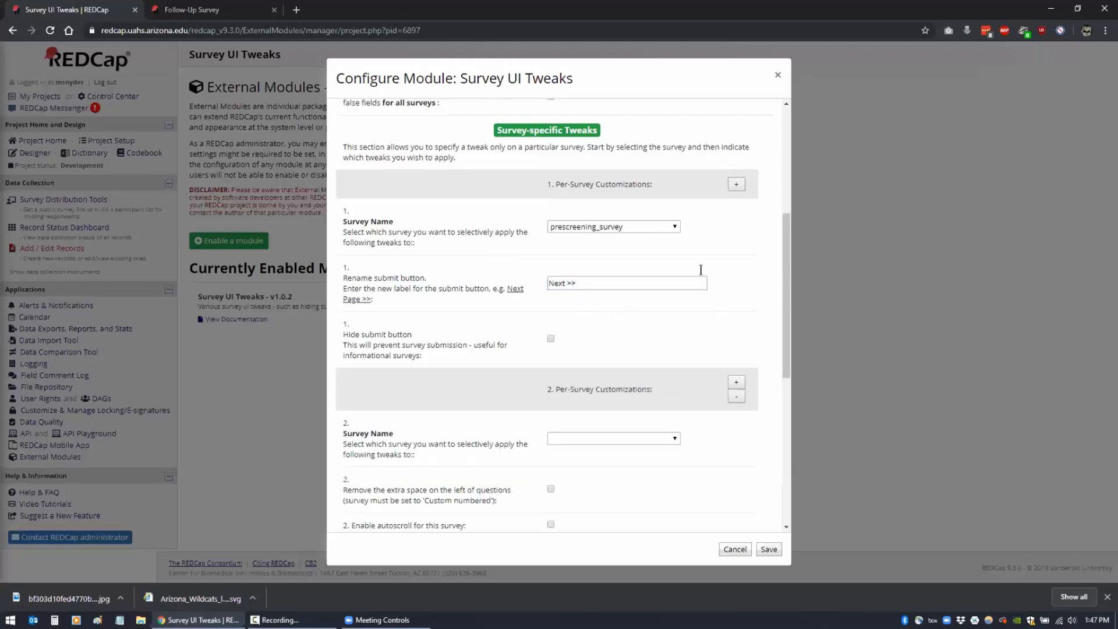
scroll(674, 216, "down", 4)
left_click(665, 195)
left_click(664, 192)
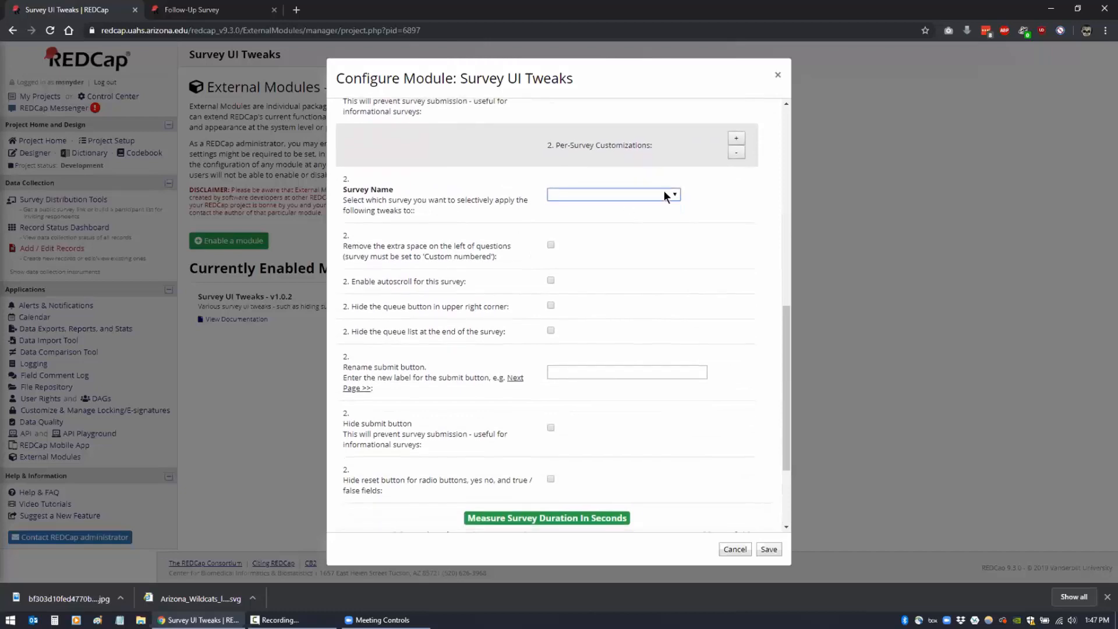
left_click(664, 192)
left_click(602, 227)
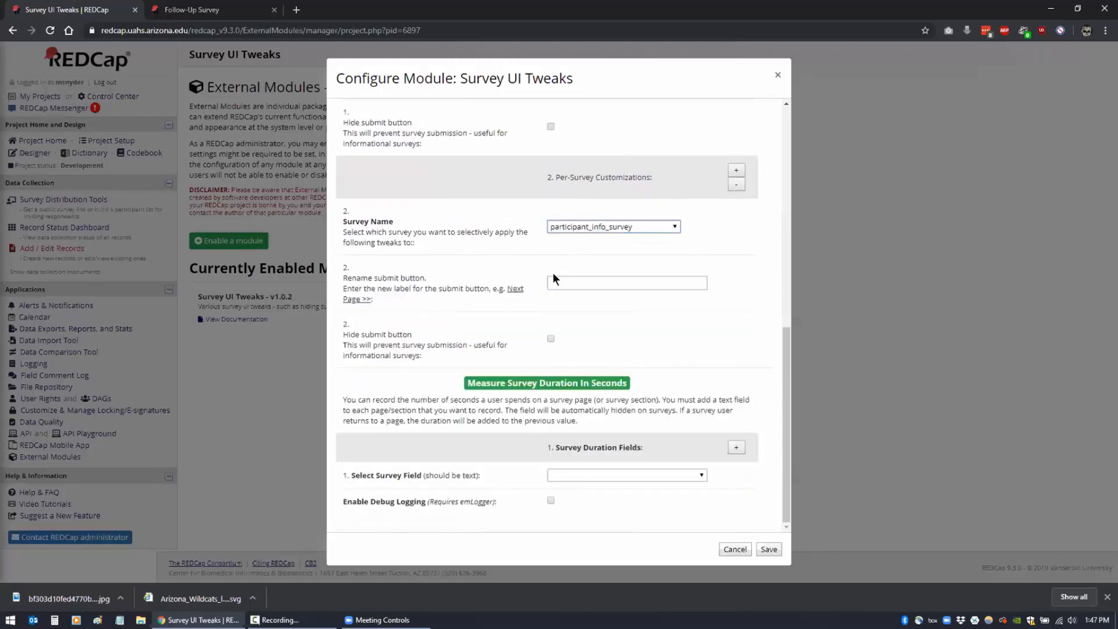
left_click(549, 280)
type("Next>")
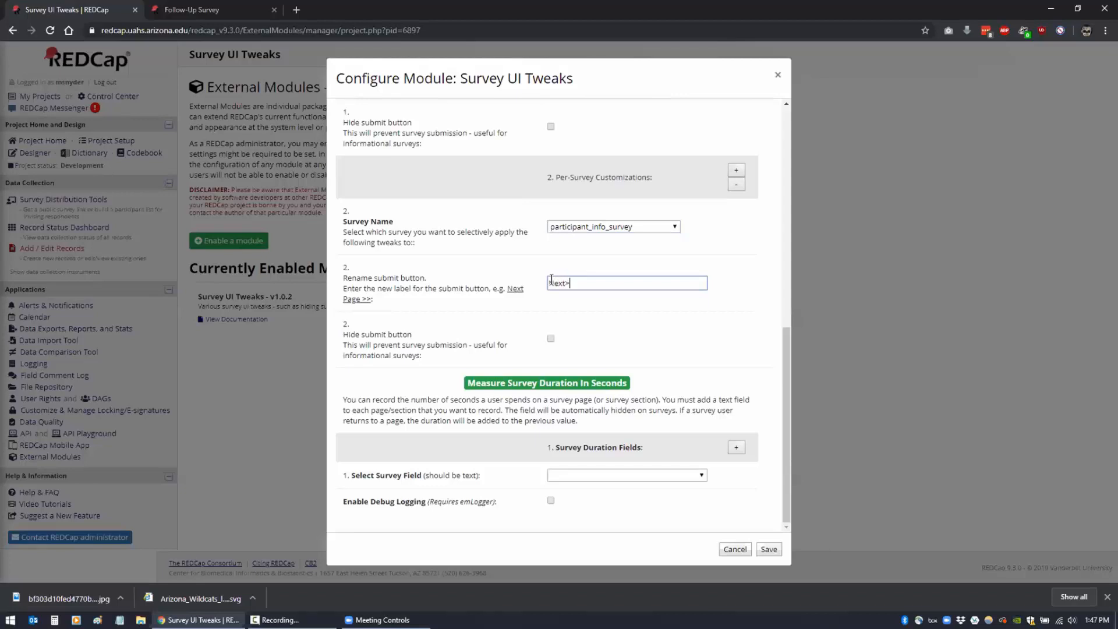
type(">>")
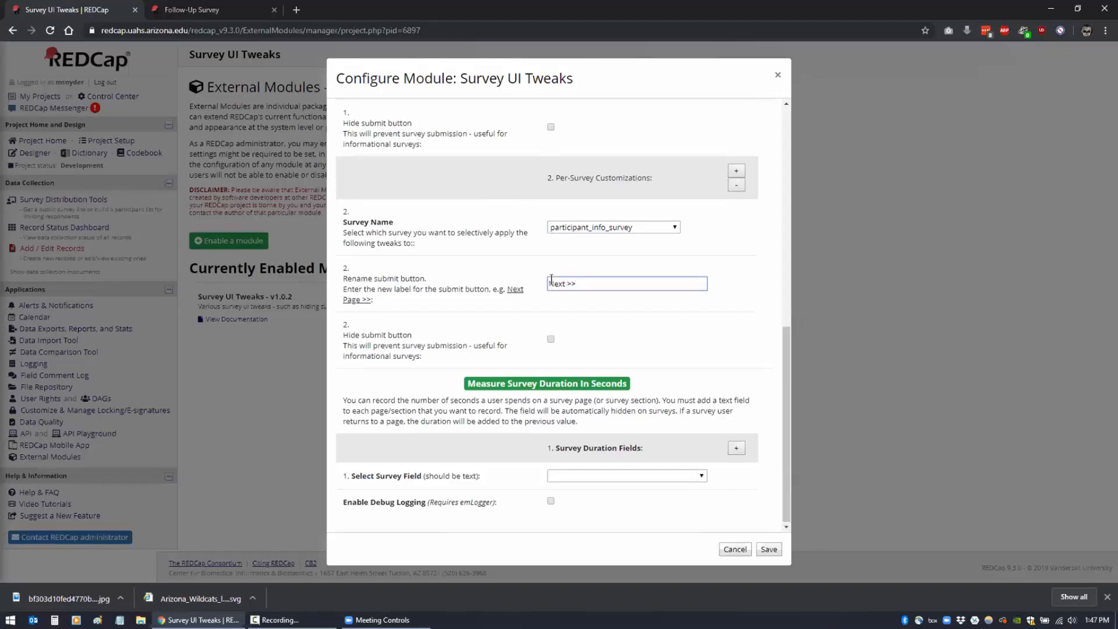
- Add a third per-survey customization for participant_morale_questionnaire and rename its submit button to "Next >>"
scroll(699, 283, "up", 2)
left_click(736, 269)
scroll(590, 297, "down", 1)
scroll(591, 291, "down", 3)
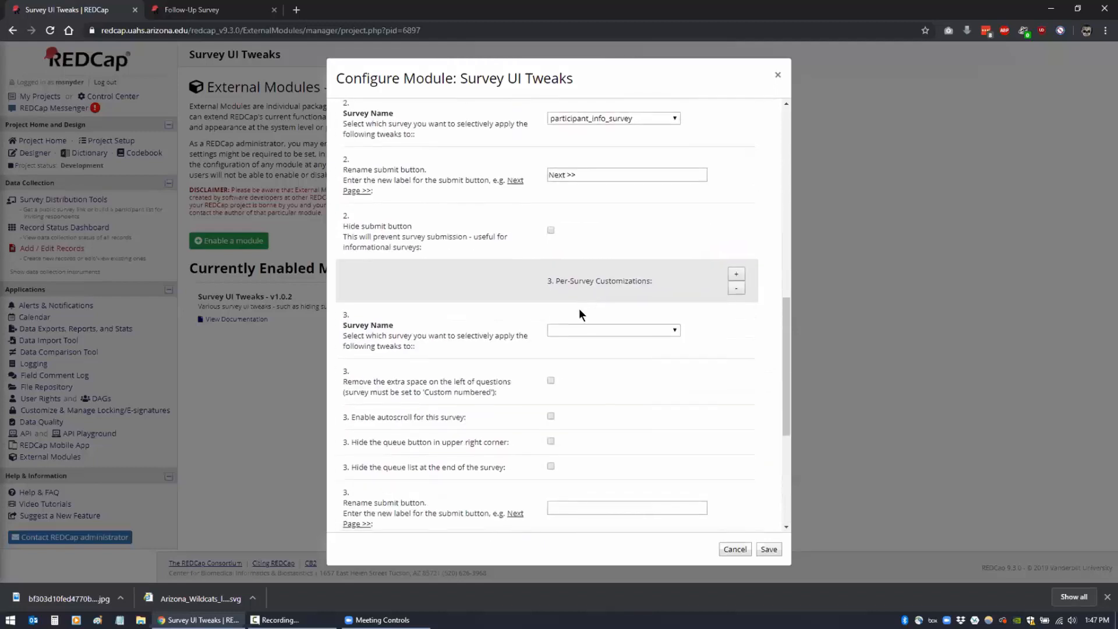
left_click(627, 326)
left_click(588, 371)
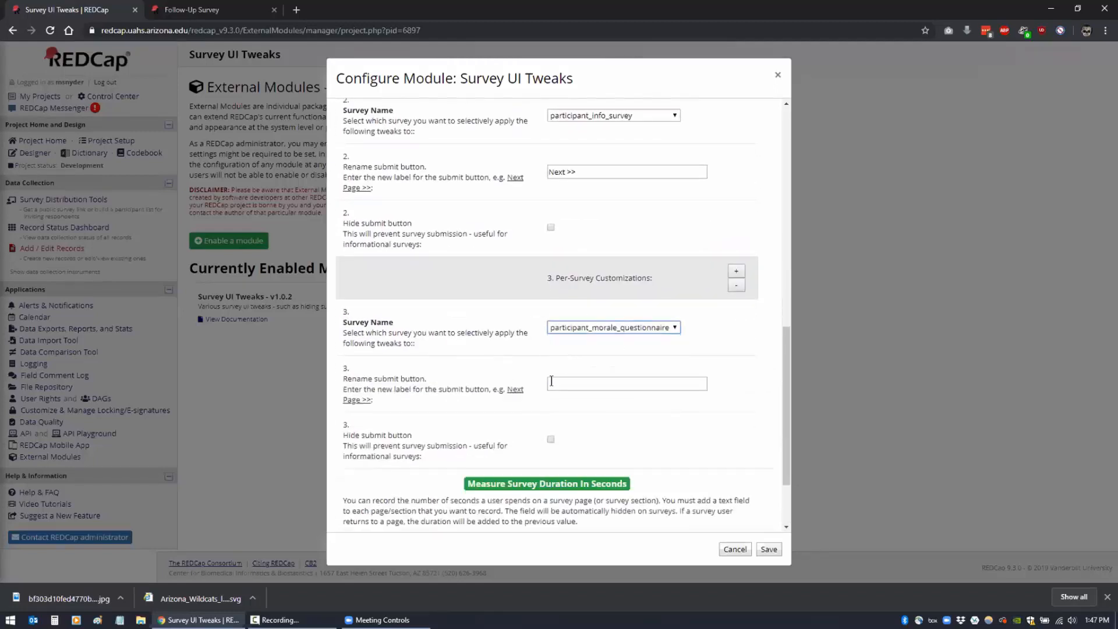
left_click(580, 382)
type("N")
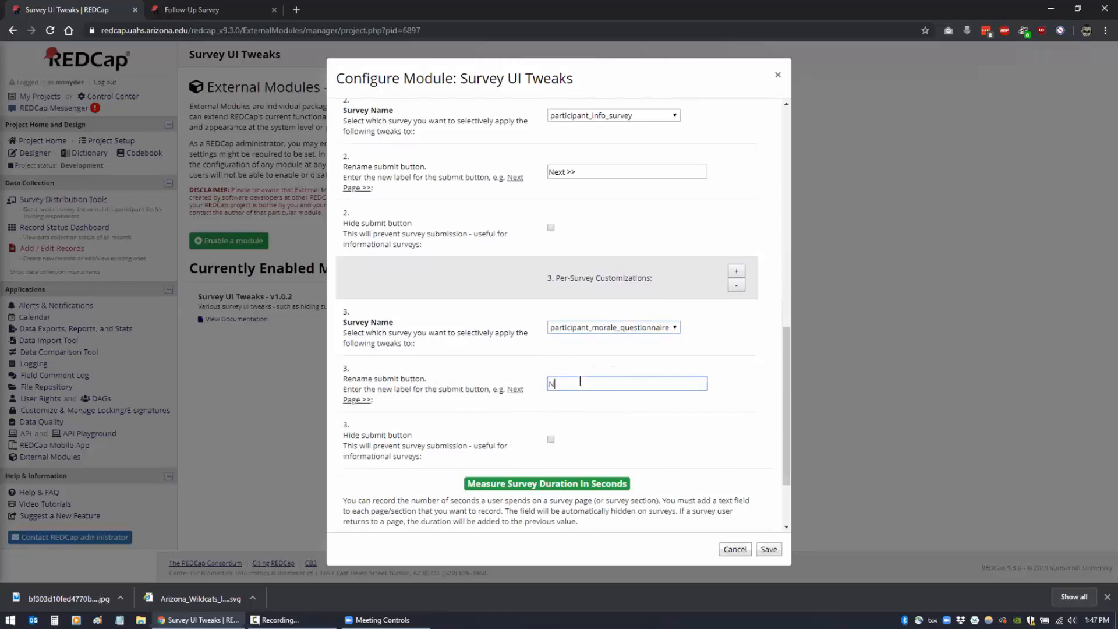
type("ext >>")
- Add a fourth per-survey customization for completion_data, hide its submit button, and save the module configuration
left_click(736, 270)
scroll(484, 363, "down", 1)
scroll(480, 346, "down", 3)
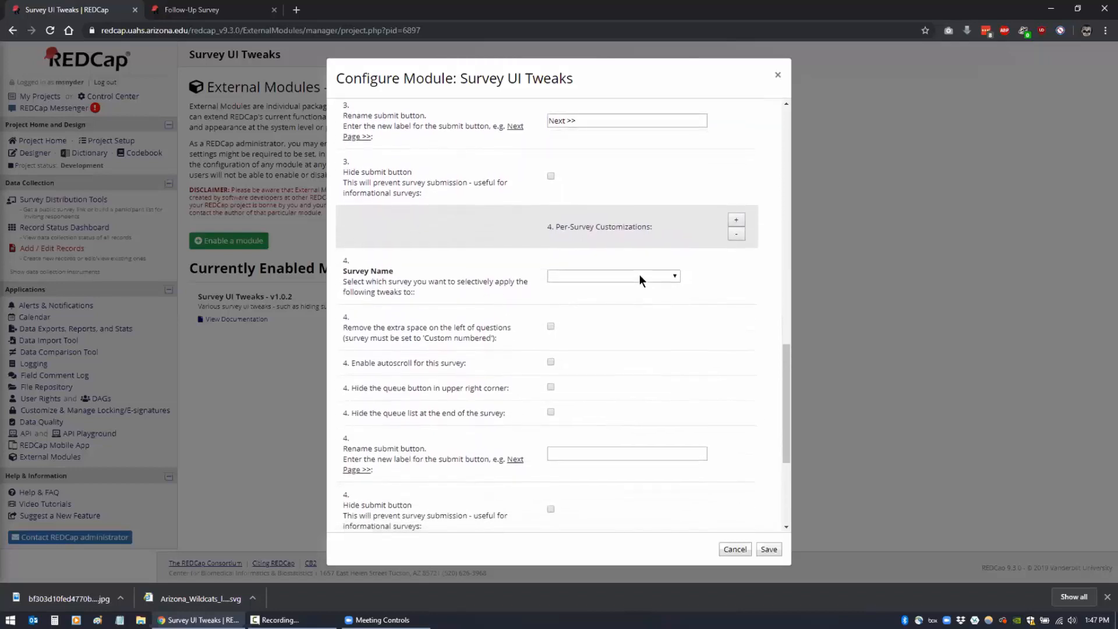
left_click(631, 272)
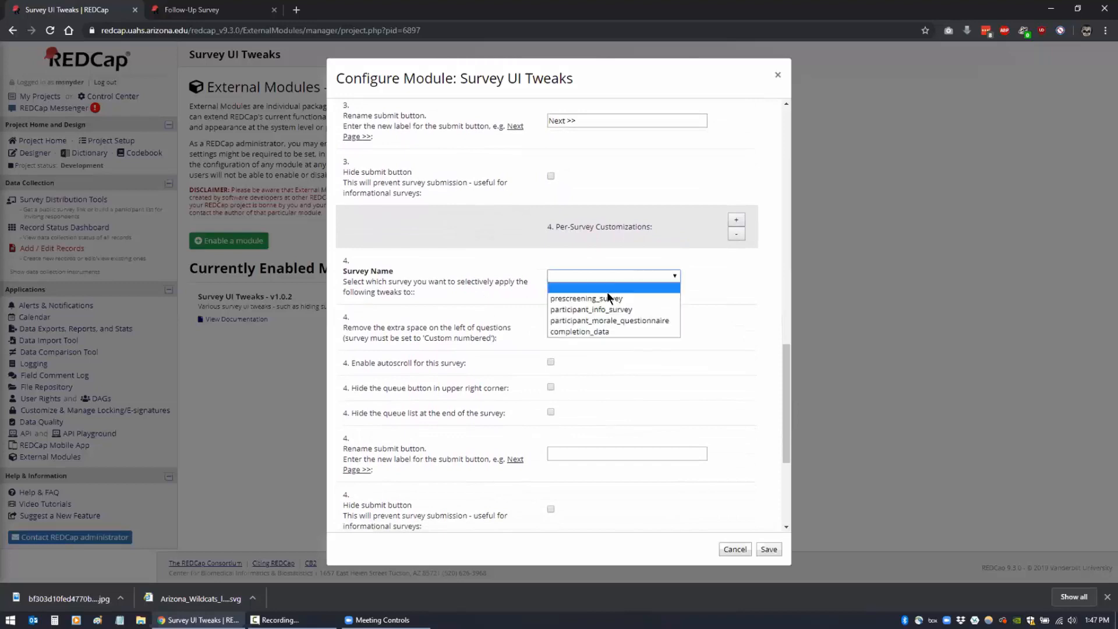
left_click(582, 332)
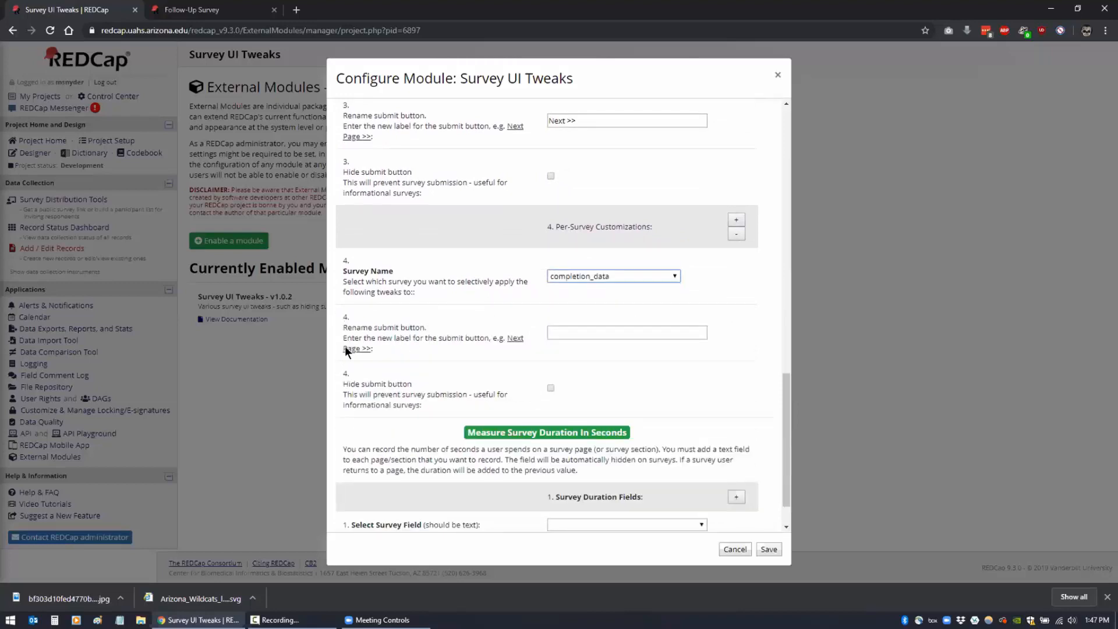
left_click(550, 386)
scroll(652, 401, "down", 1)
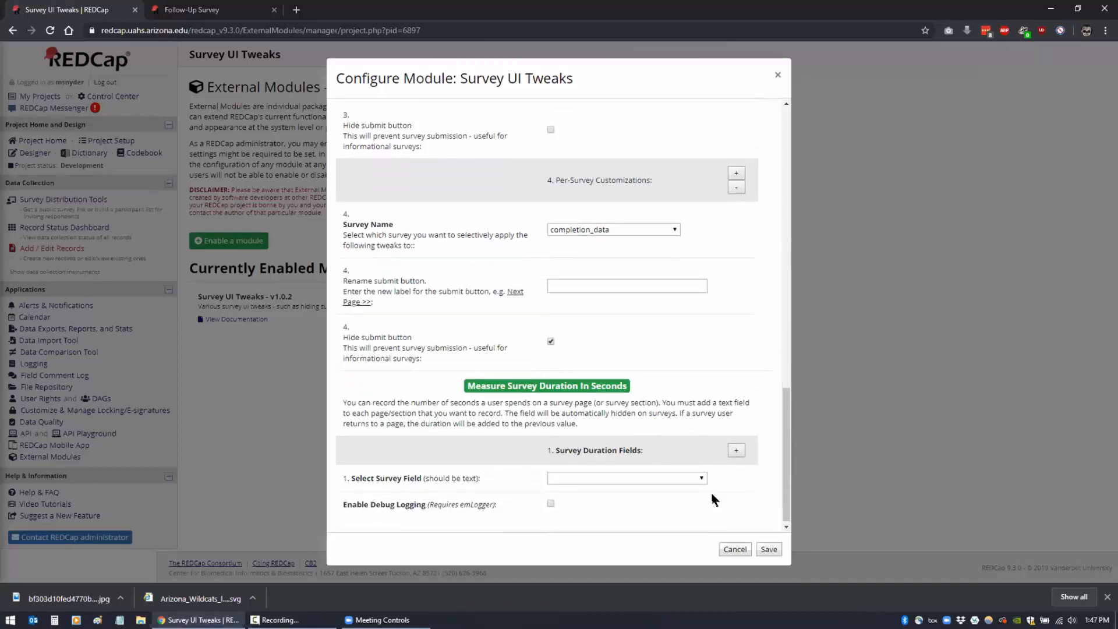
left_click(766, 551)
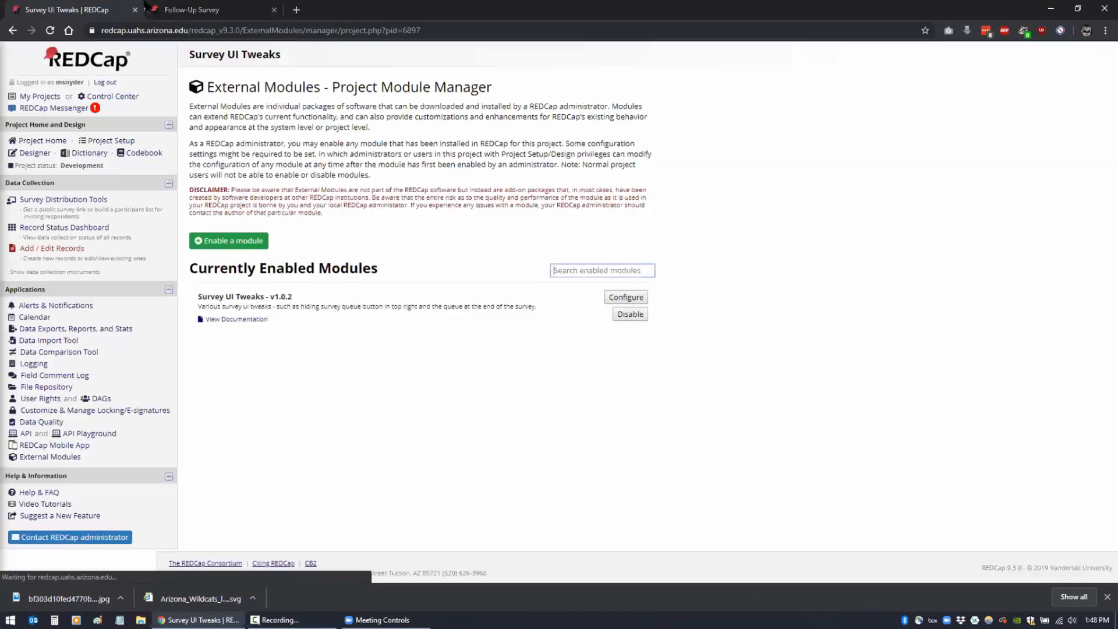
- Close the old Follow-Up Survey page, open Survey Distribution Tools in a separate browser tab, and launch the public survey
left_click(274, 9)
right_click(61, 204)
left_click(64, 208)
key("ctrl+Tab")
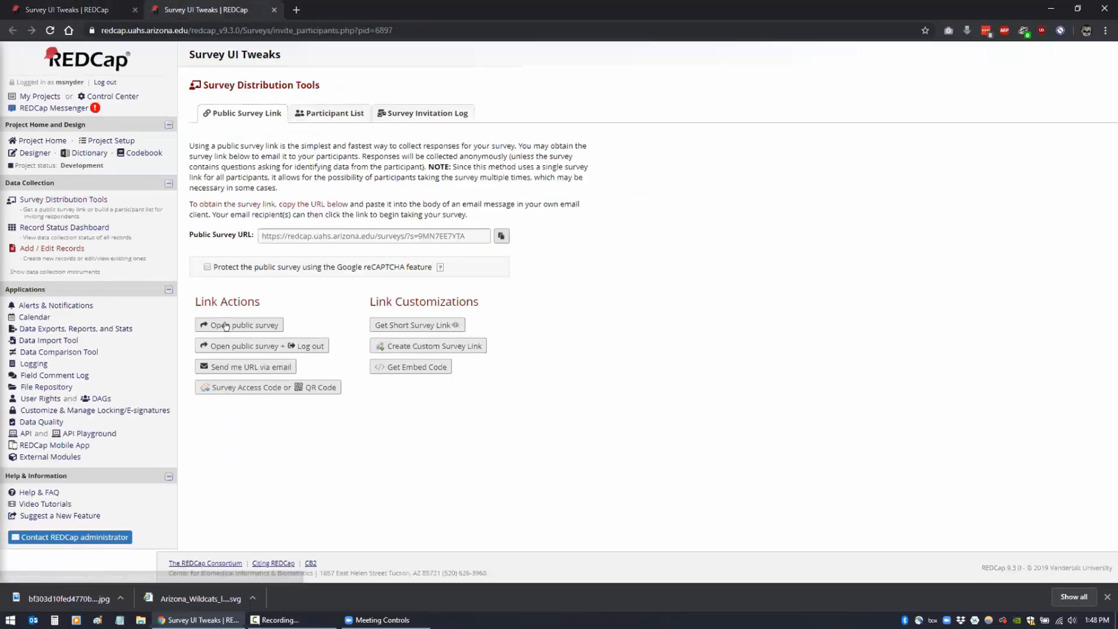
left_click(225, 321)
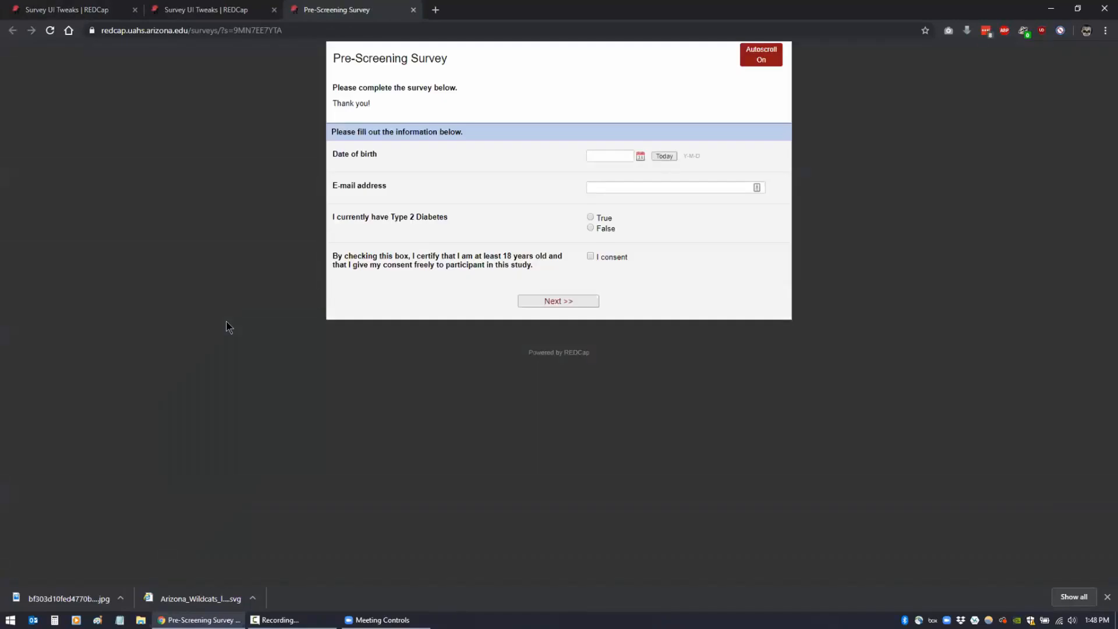
- Advance through the Pre-Screening, Follow-Up and morale surveys without answering to reach Completion Data, and close the survey
left_click(589, 302)
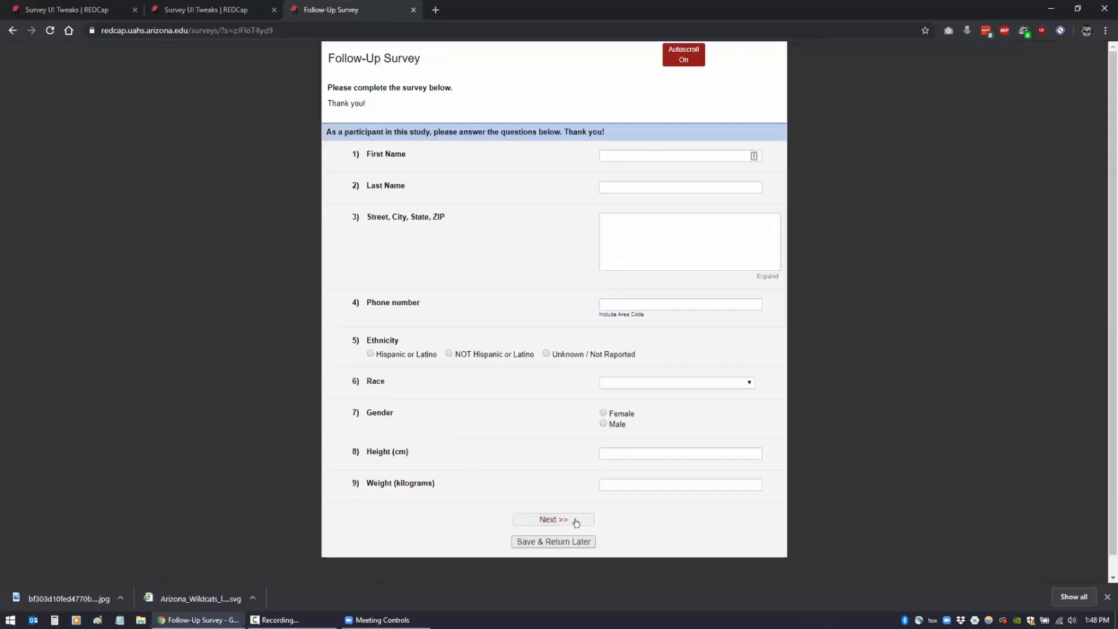
left_click(575, 520)
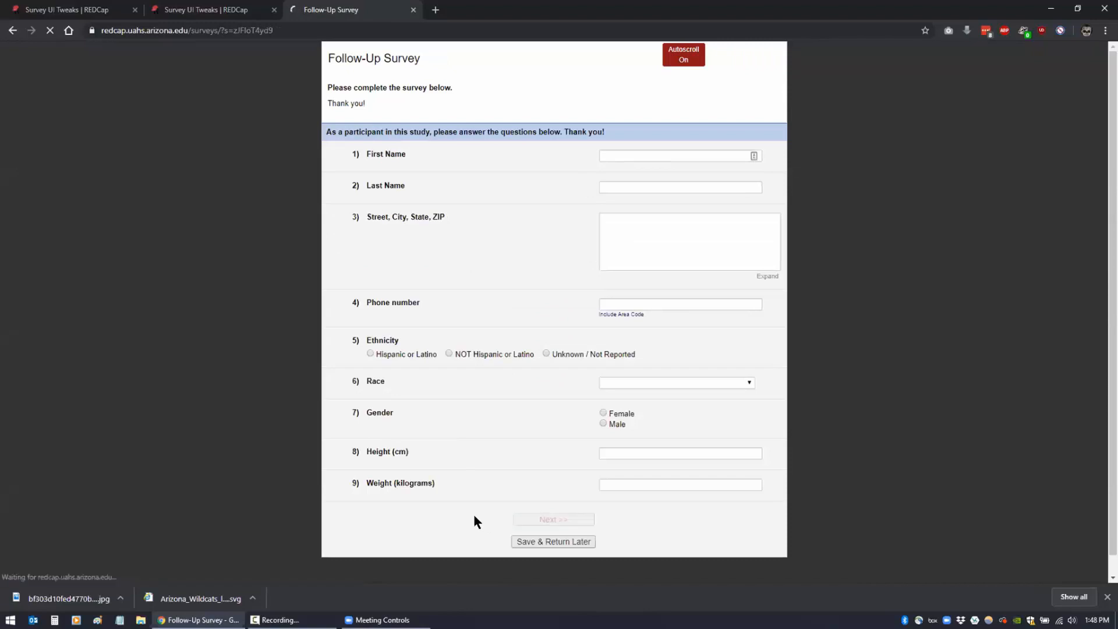
left_click(561, 311)
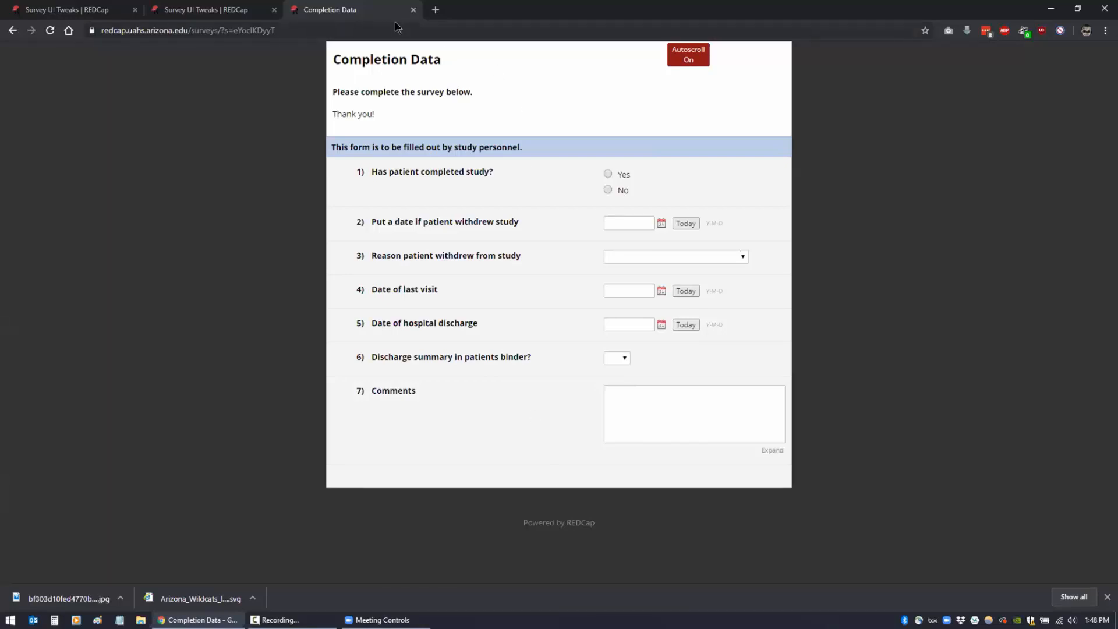
left_click(414, 10)
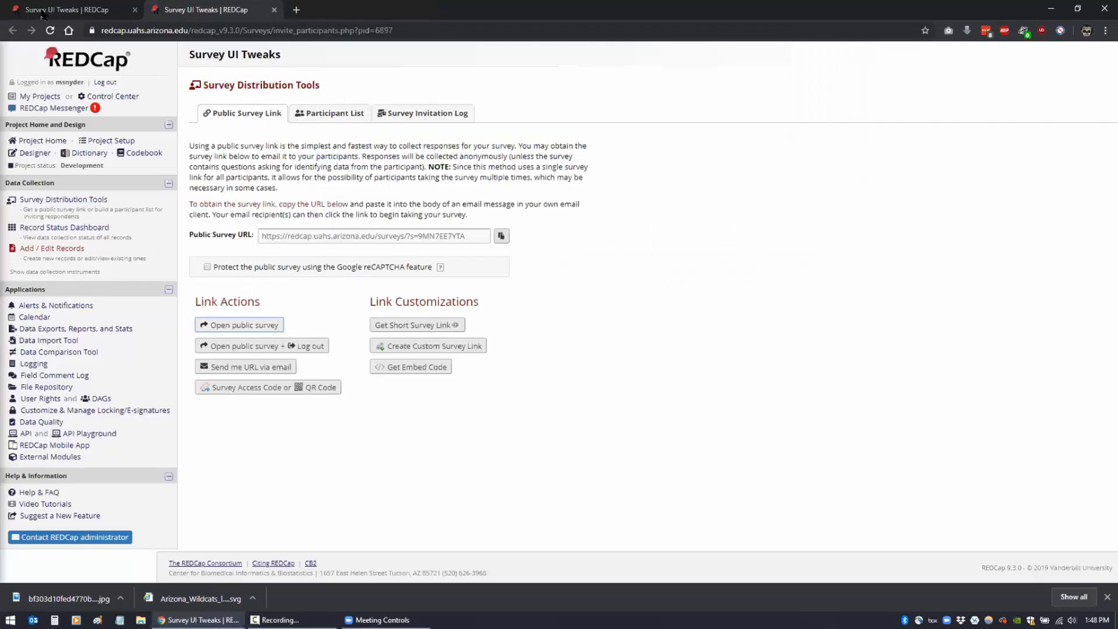
- Reopen the Survey UI Tweaks configuration, rename the prescreening_survey submit button to "Continue to next survey please", and save
left_click(42, 11)
left_click(625, 296)
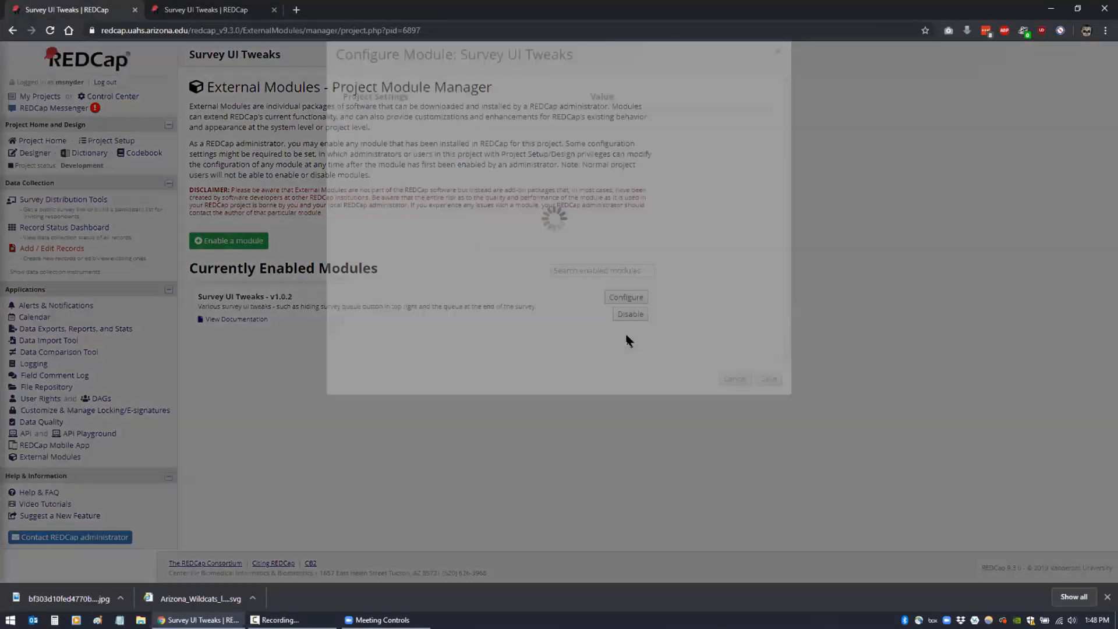
scroll(616, 376, "down", 3)
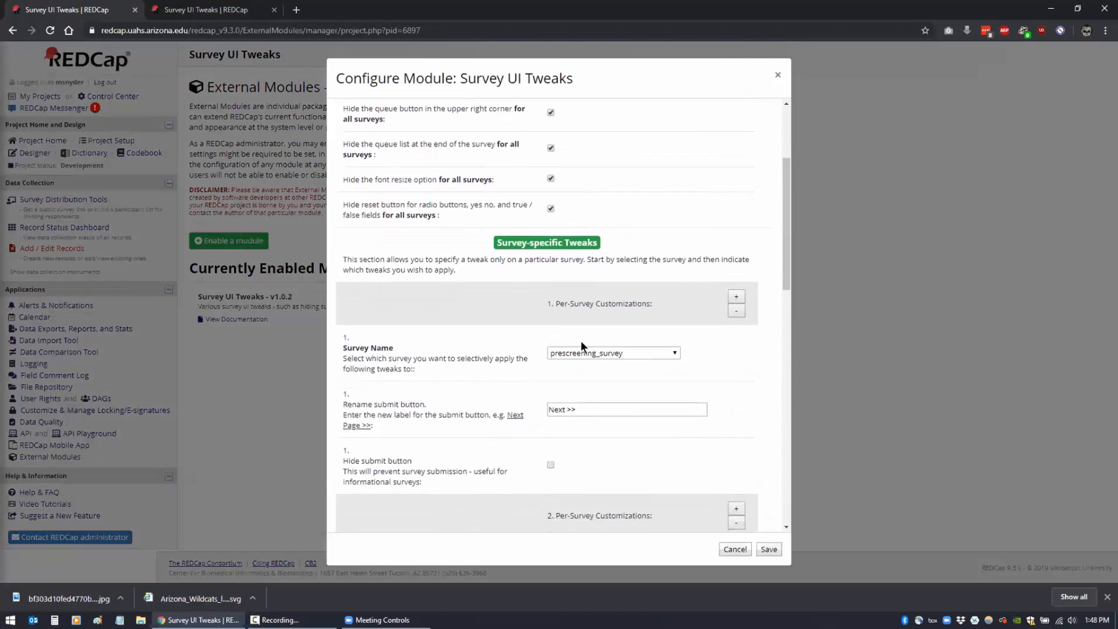
scroll(581, 341, "down", 2)
left_click_drag(577, 314, 522, 309)
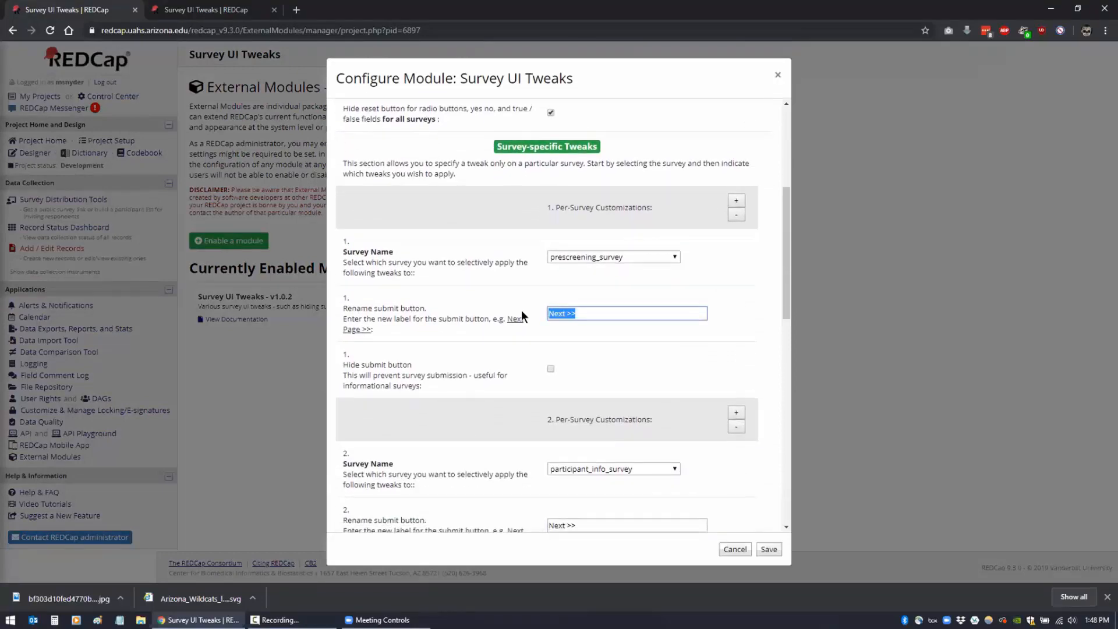
type("COntinue")
key("BackSpace")
key("BackSpace")
key("BackSpace")
key("BackSpace")
key("BackSpace")
key("BackSpace")
key("BackSpace")
type("ontinue to next fo")
key("BackSpace")
key("BackSpace")
type("survey please")
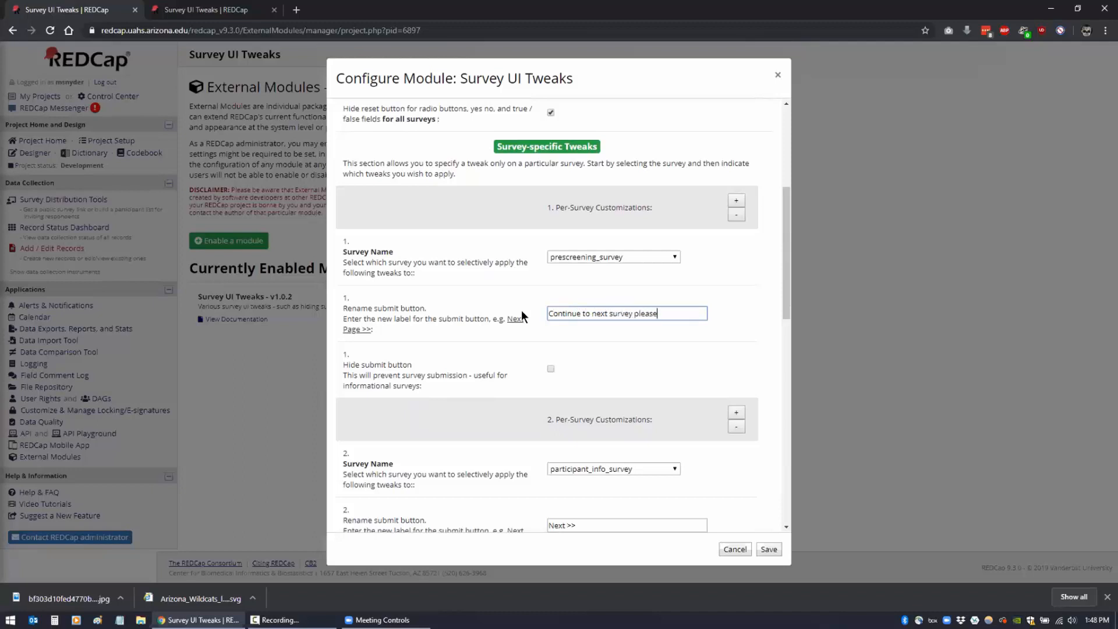
scroll(686, 500, "down", 1)
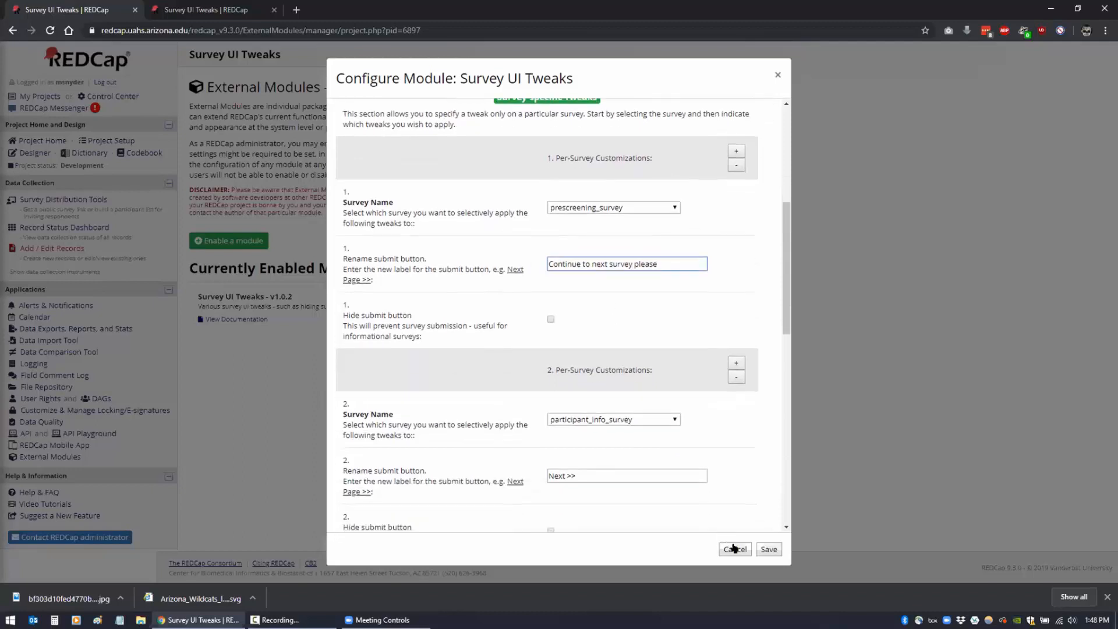
left_click(766, 550)
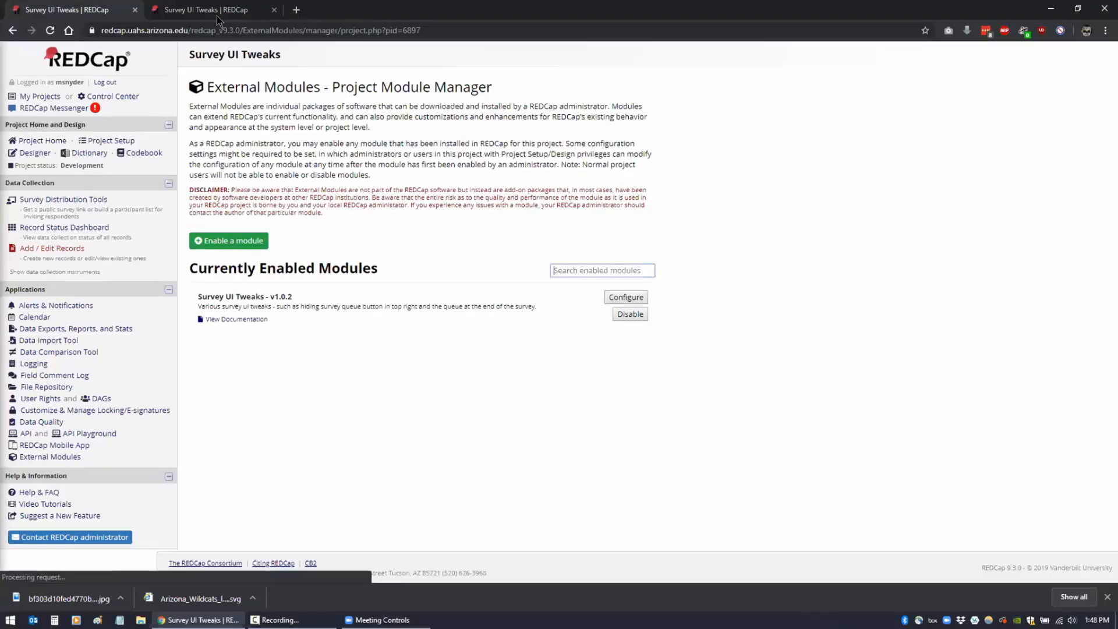
- Open the public survey again to check the submit button label on the Pre-Screening Survey, and close it
left_click(216, 12)
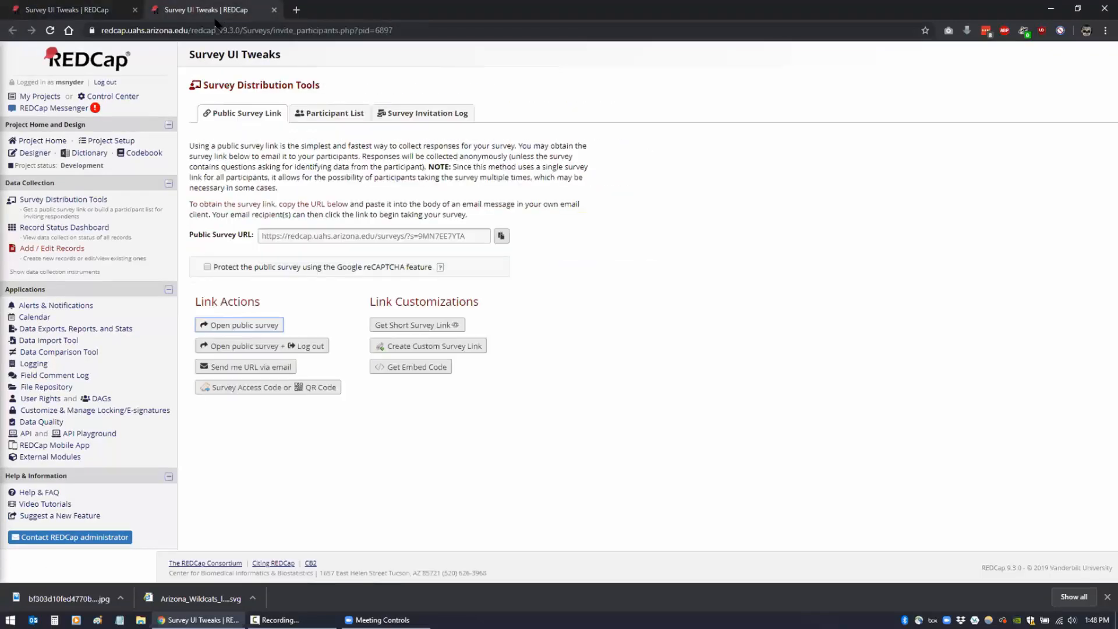
left_click(226, 325)
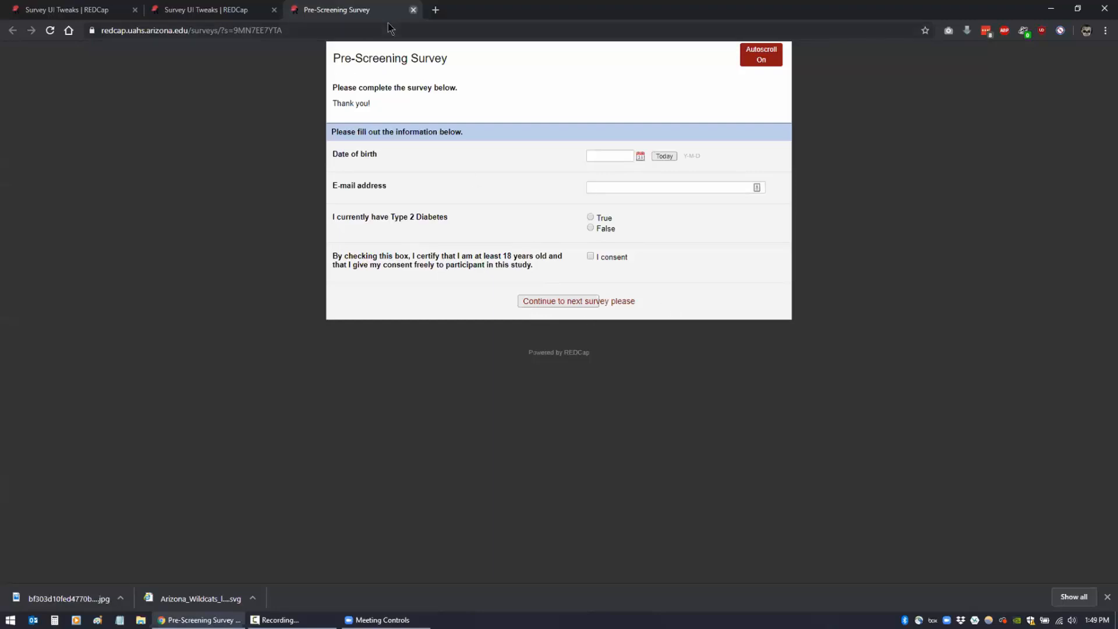
left_click(413, 10)
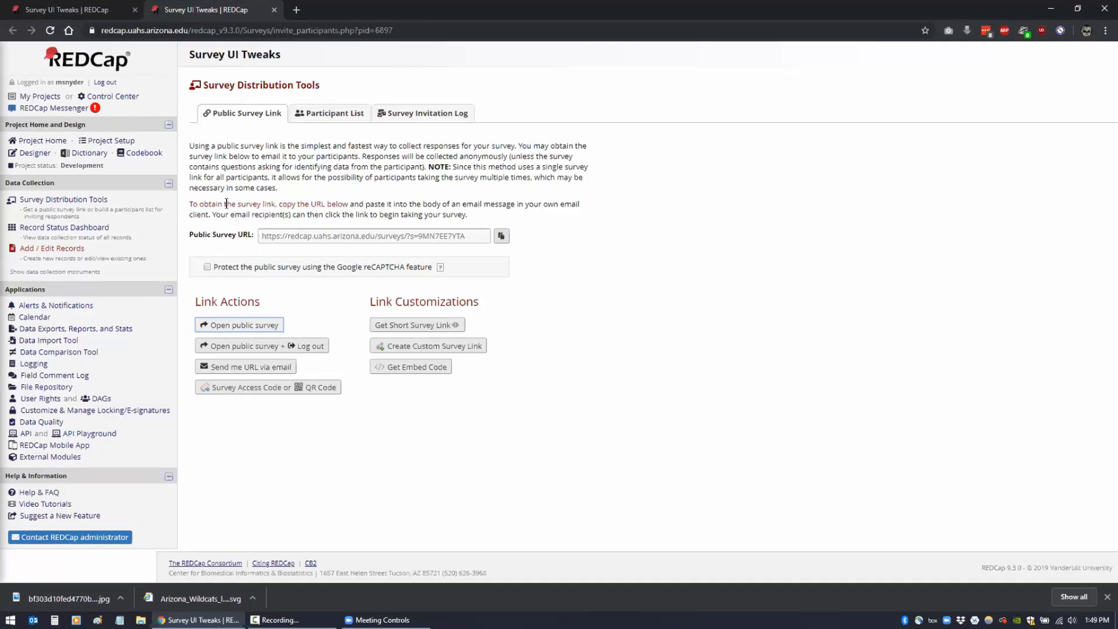
- View the Add / Edit Records page and the Record Status Dashboard to examine the survey statuses of the records
mouse_move(384, 620)
left_click(61, 246)
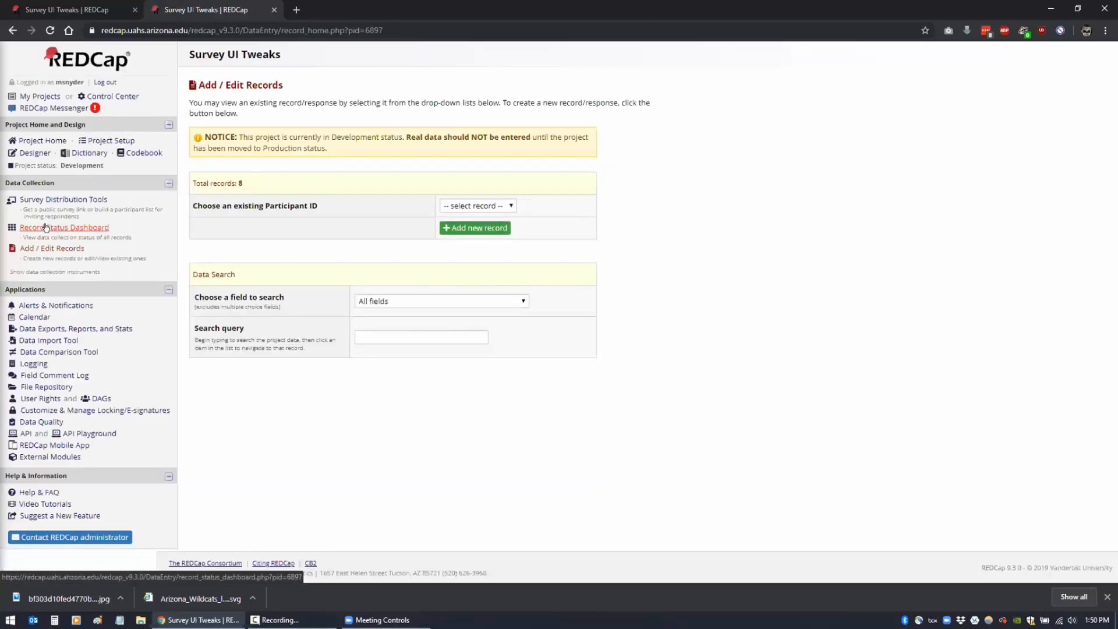
left_click(46, 227)
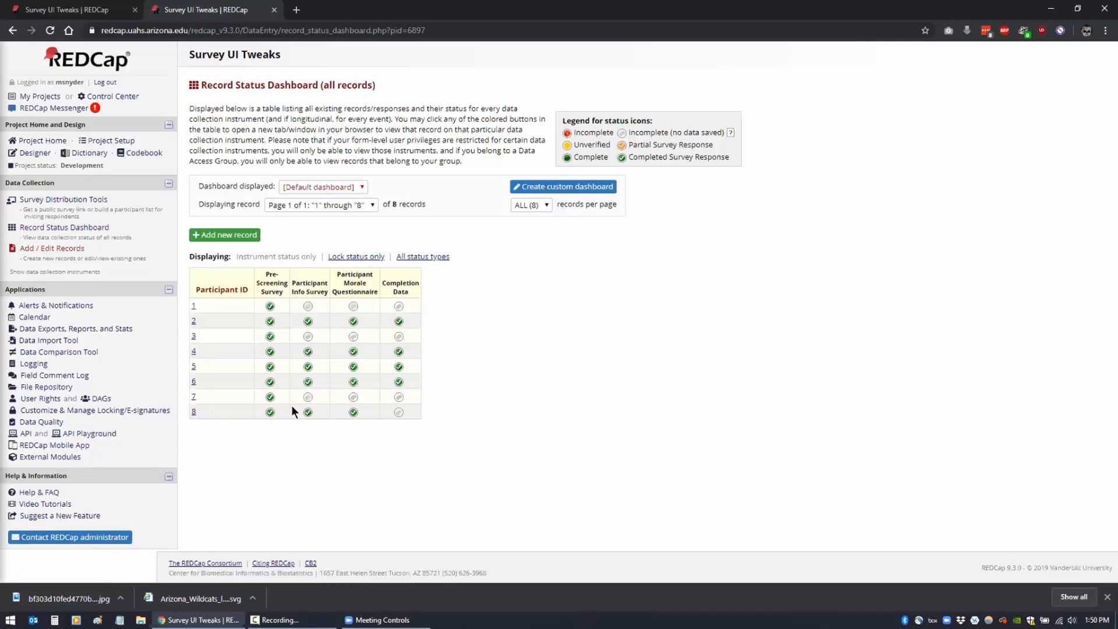
mouse_move(429, 407)
left_mouse_down()
mouse_move(180, 413)
mouse_move(446, 422)
left_mouse_up()
left_click(442, 415)
- Return to External Modules, review the Survey UI Tweaks global and per-survey settings, and close the configuration without saving
left_click(58, 456)
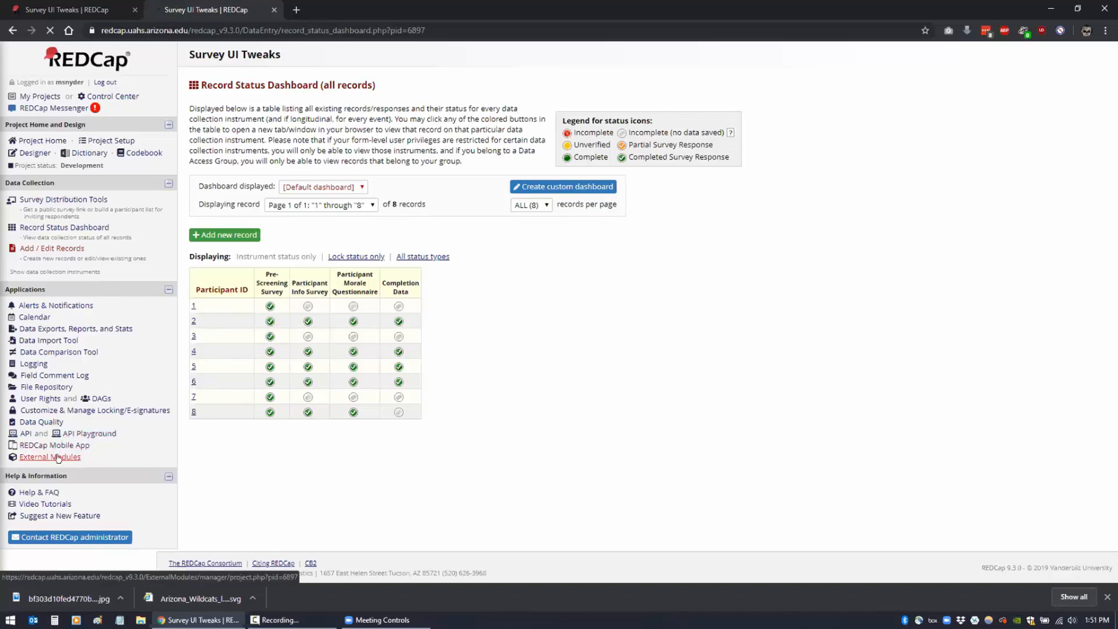
left_click(621, 296)
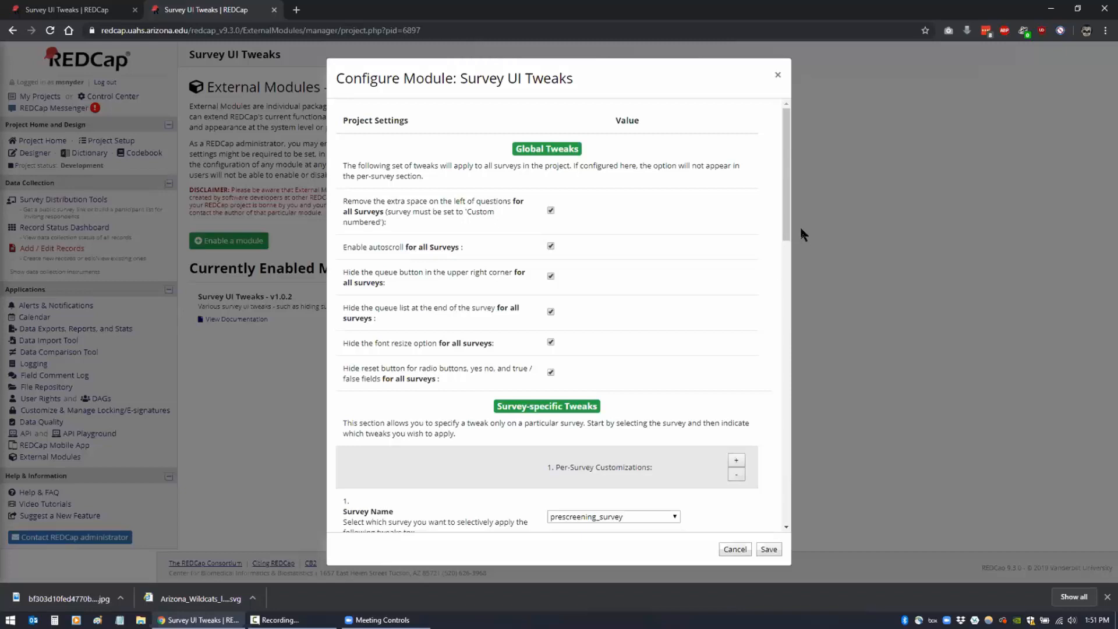
left_click_drag(787, 244, 779, 391)
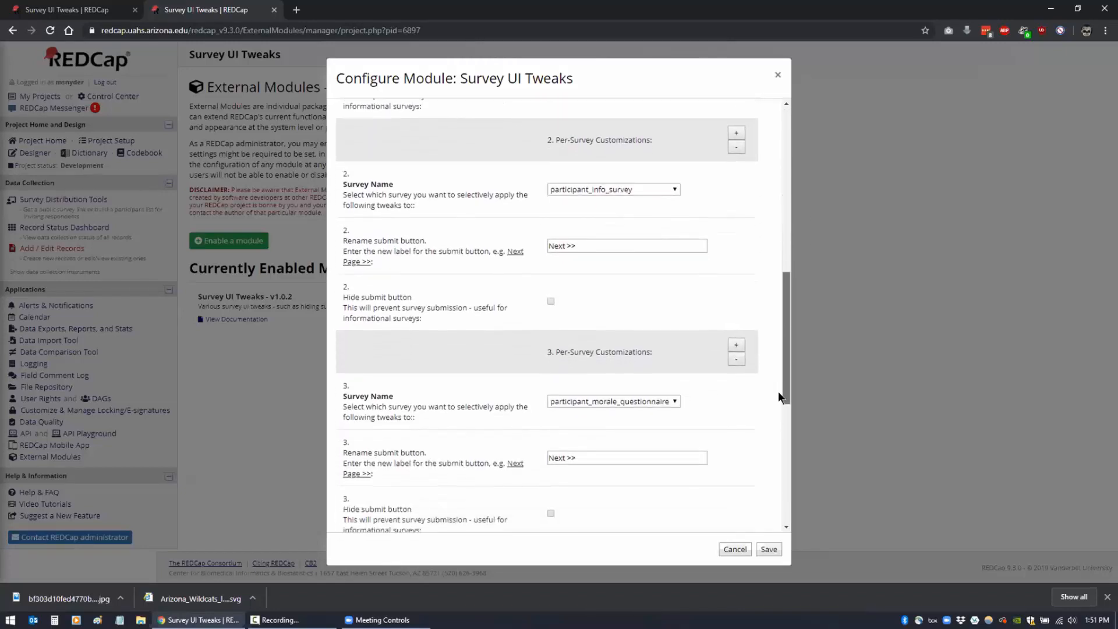
key("Escape")
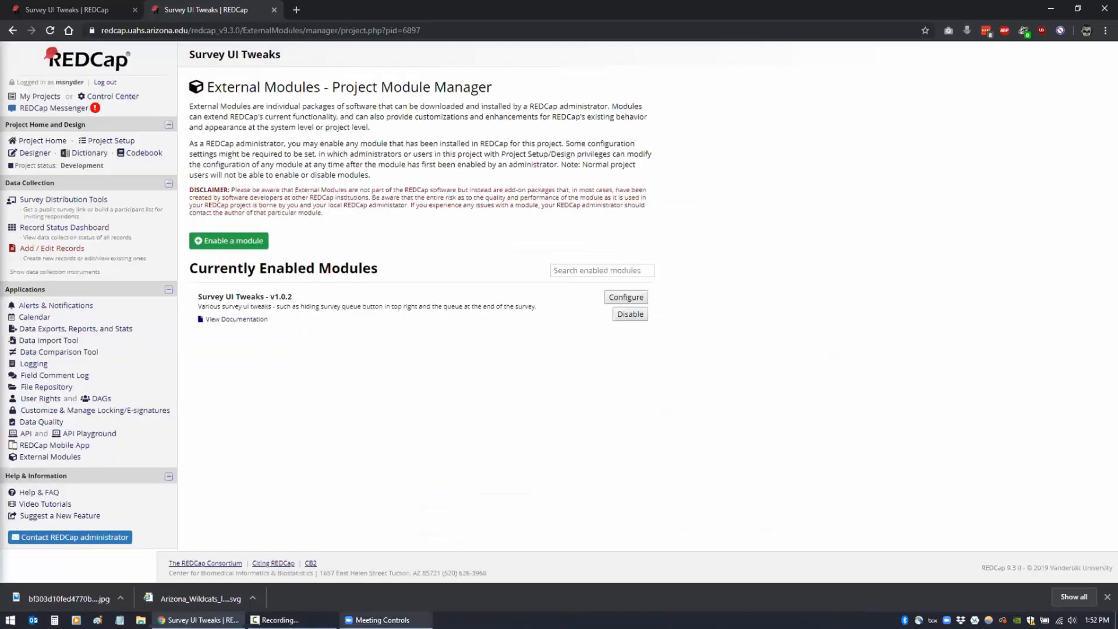
left_click(377, 620)
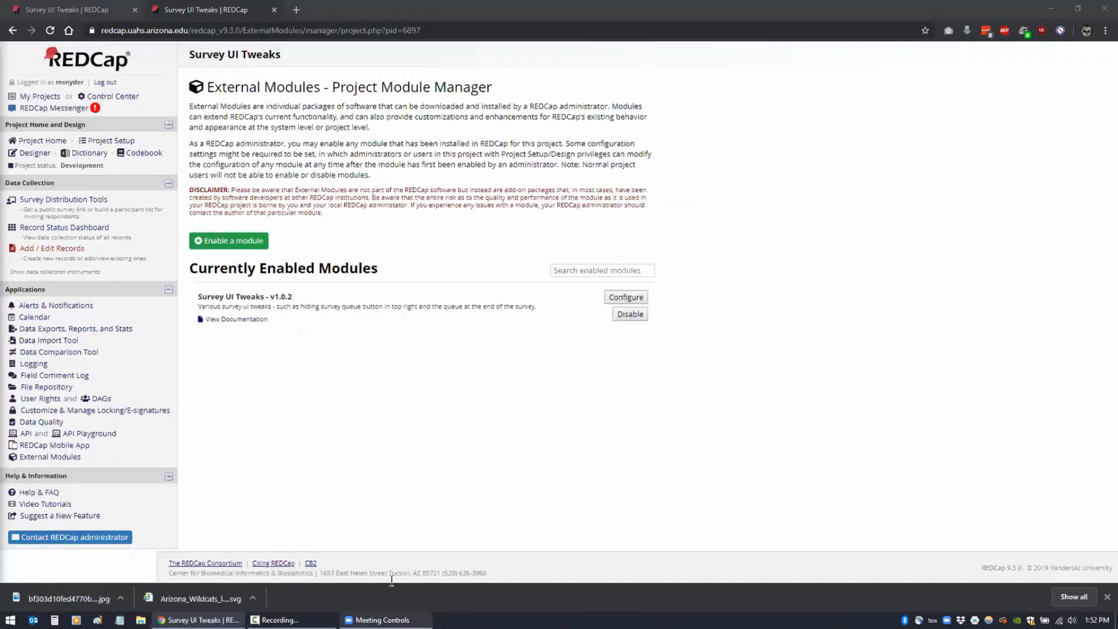